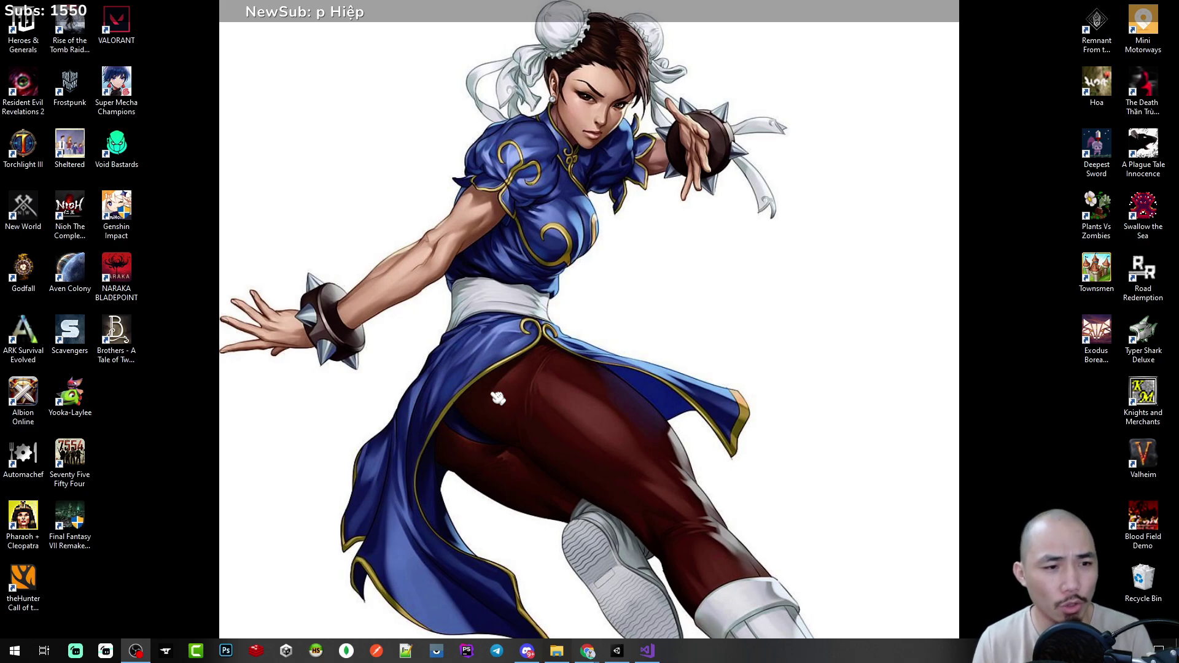
Bring the Unity editor with the game's main scene and volume settings panel to the front
click(617, 650)
Enlarge the Scene view, zoom onto the settings panel, and save the main scene
drag(317, 261, 318, 431)
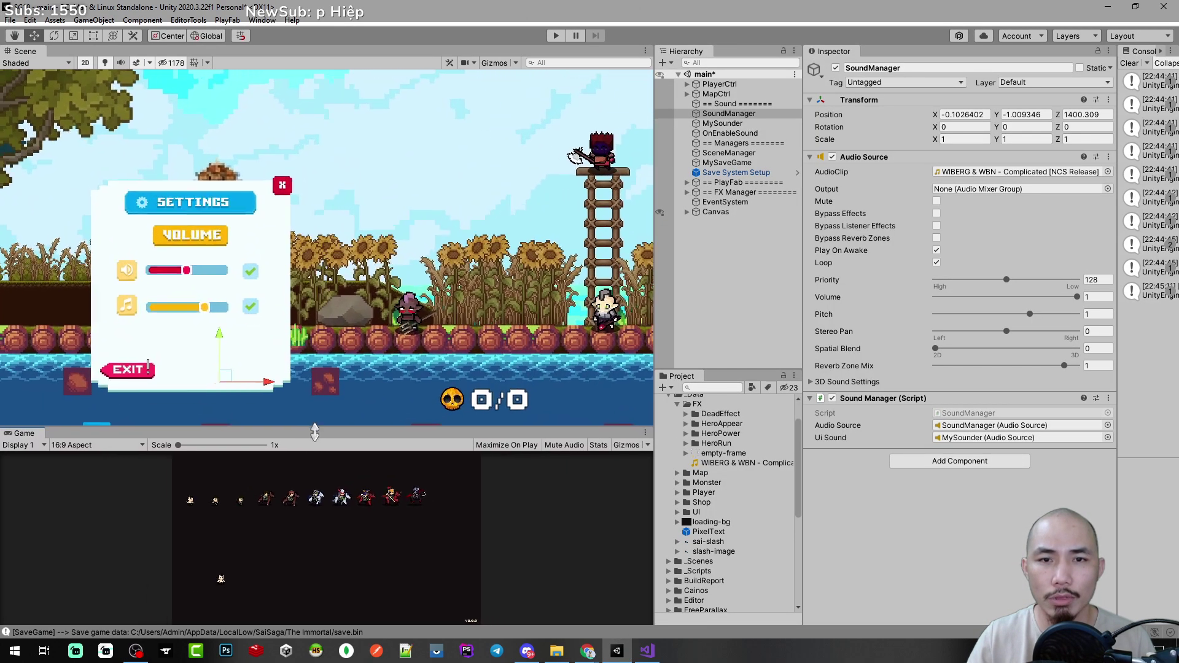
scroll(419, 305, up, 5)
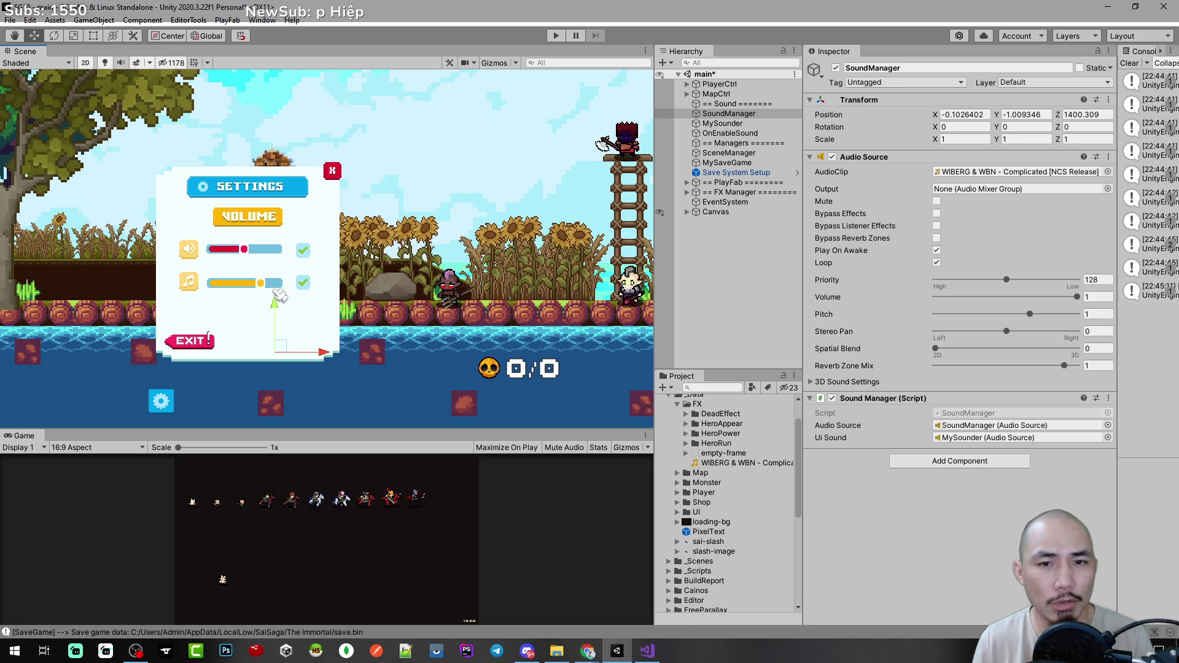
scroll(303, 265, up, 2)
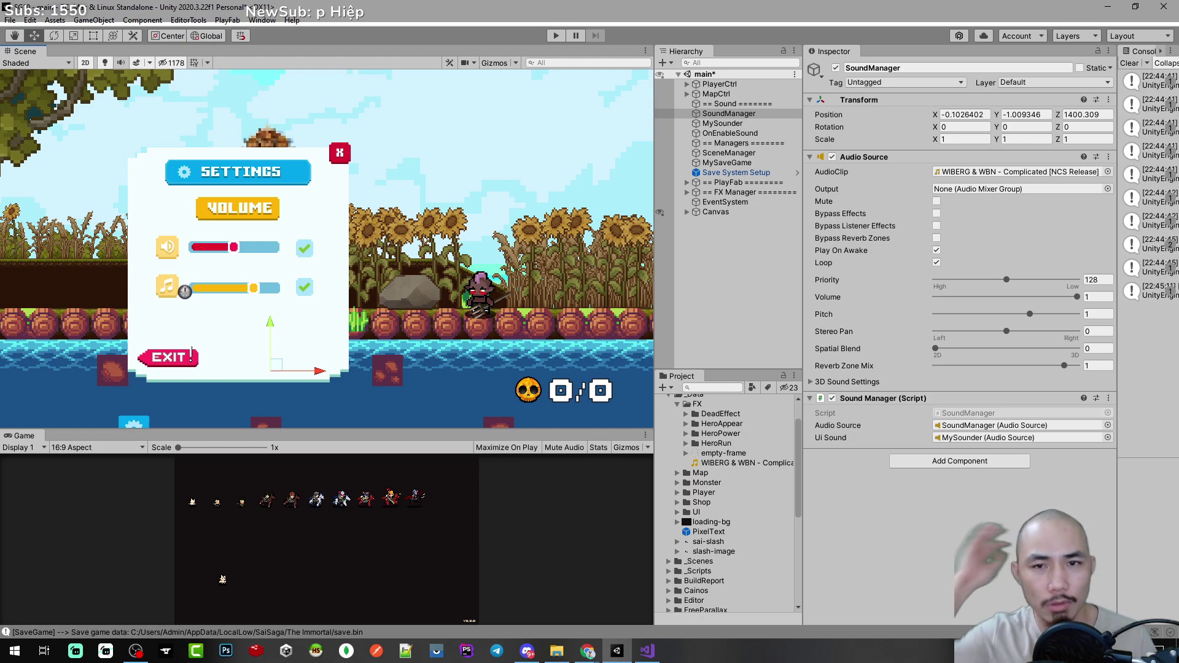
key(ctrl+s)
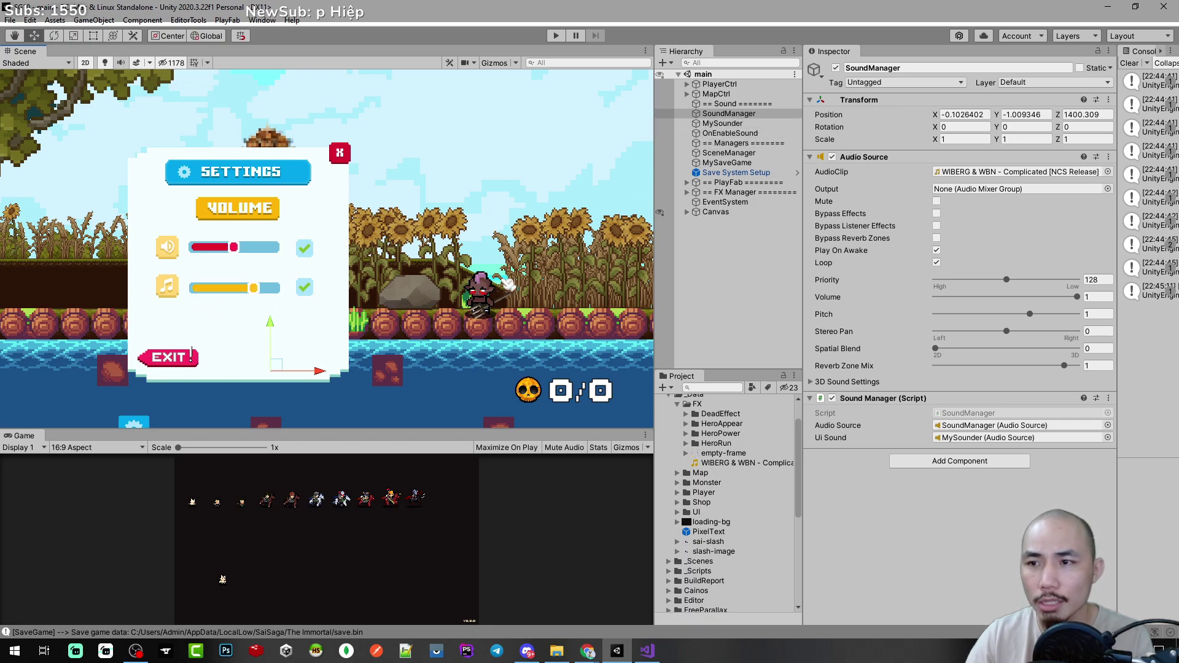
Expand Canvas > SettingPanel > SettingDialog in the Hierarchy and browse its SFX and Music children
click(715, 212)
click(687, 212)
scroll(752, 229, down, 4)
click(743, 209)
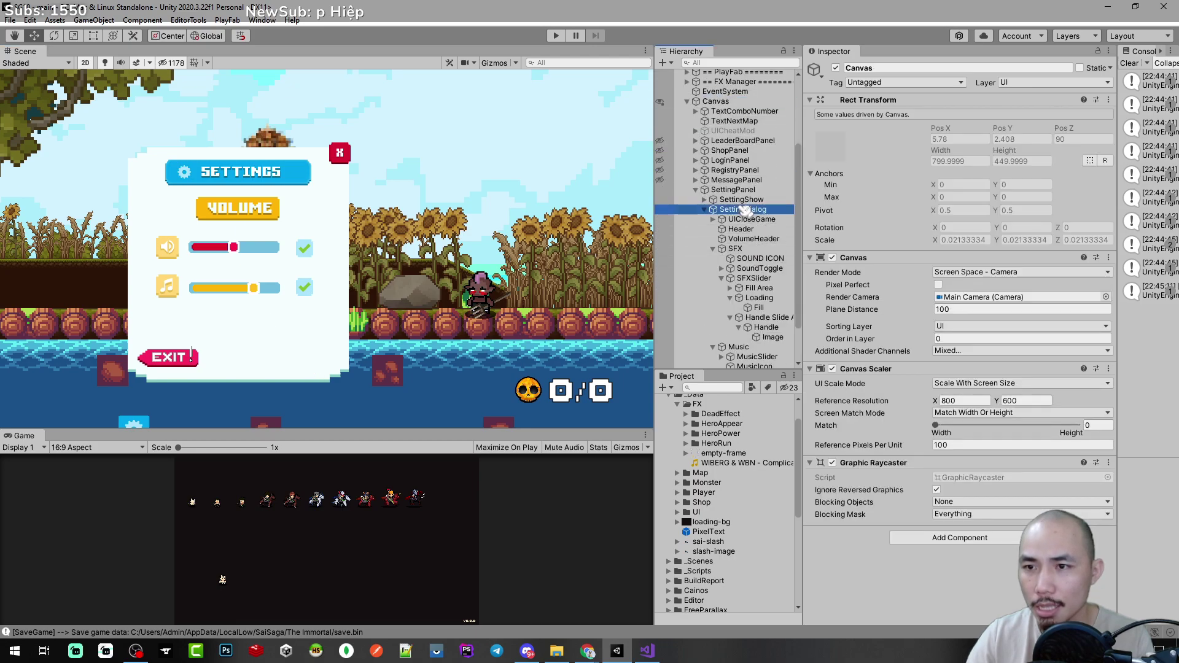
key(Left)
drag(804, 273, 863, 273)
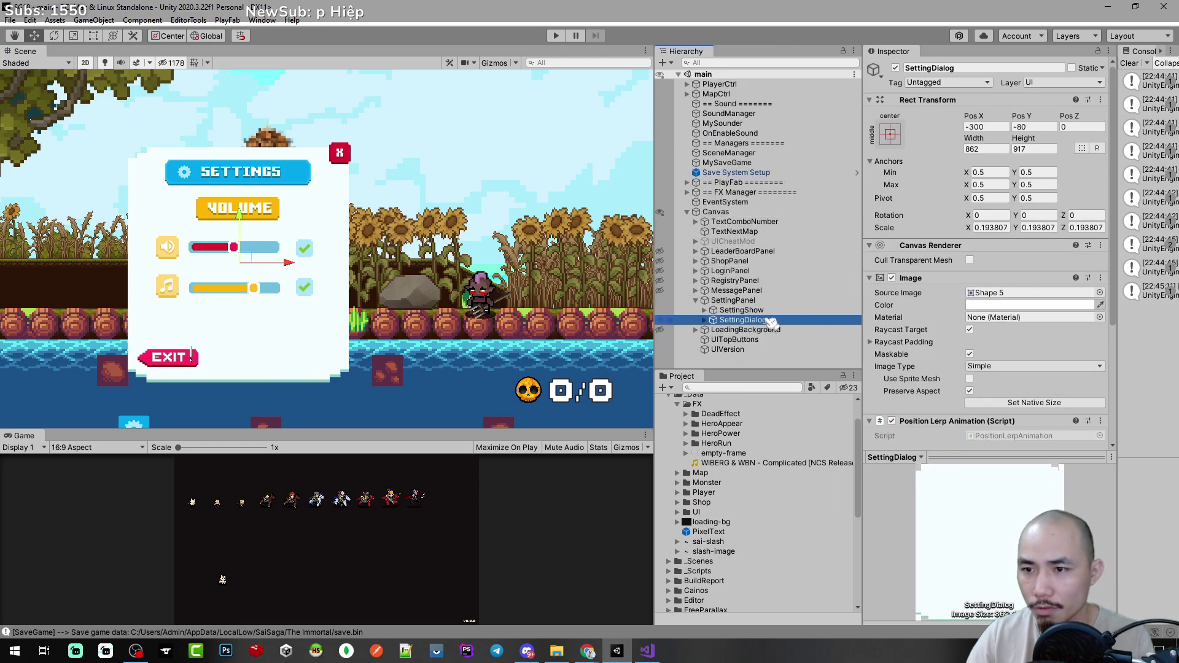
alt+click(705, 320)
scroll(761, 277, down, 5)
click(754, 242)
key(Left)
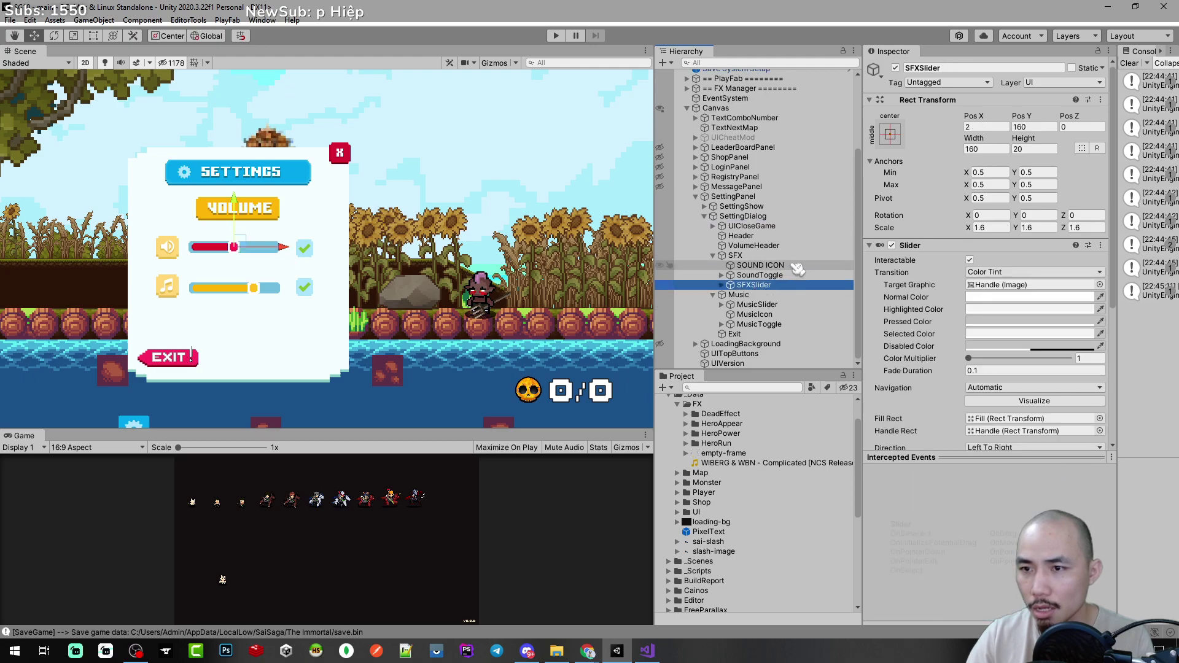
key(Left)
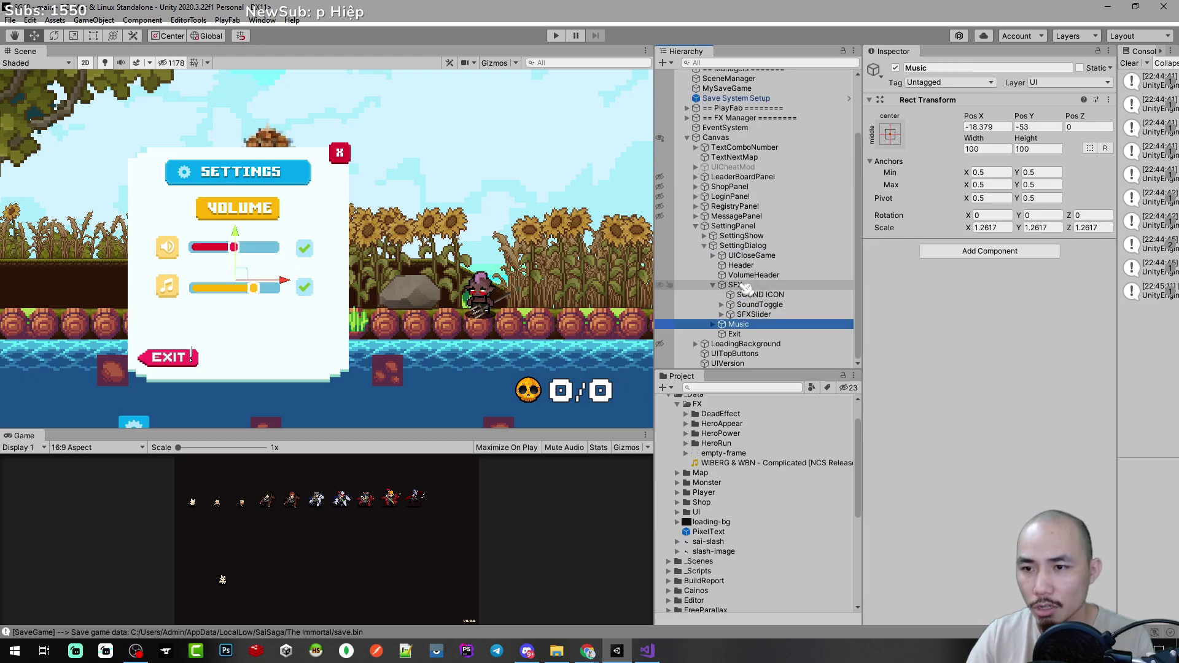
key(Left)
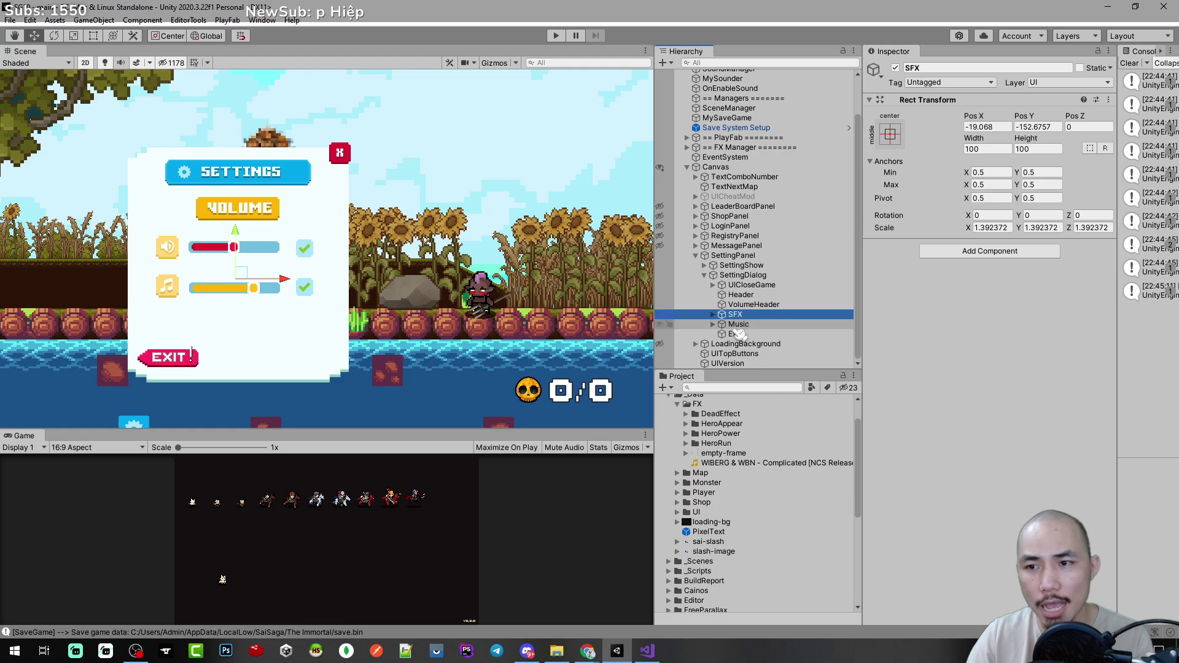
Confirm MusicToggle's On Value Changed calls UISettingPanel.UpdateMusic, then open SettingPanel's UI Setting Panel component menu
click(743, 324)
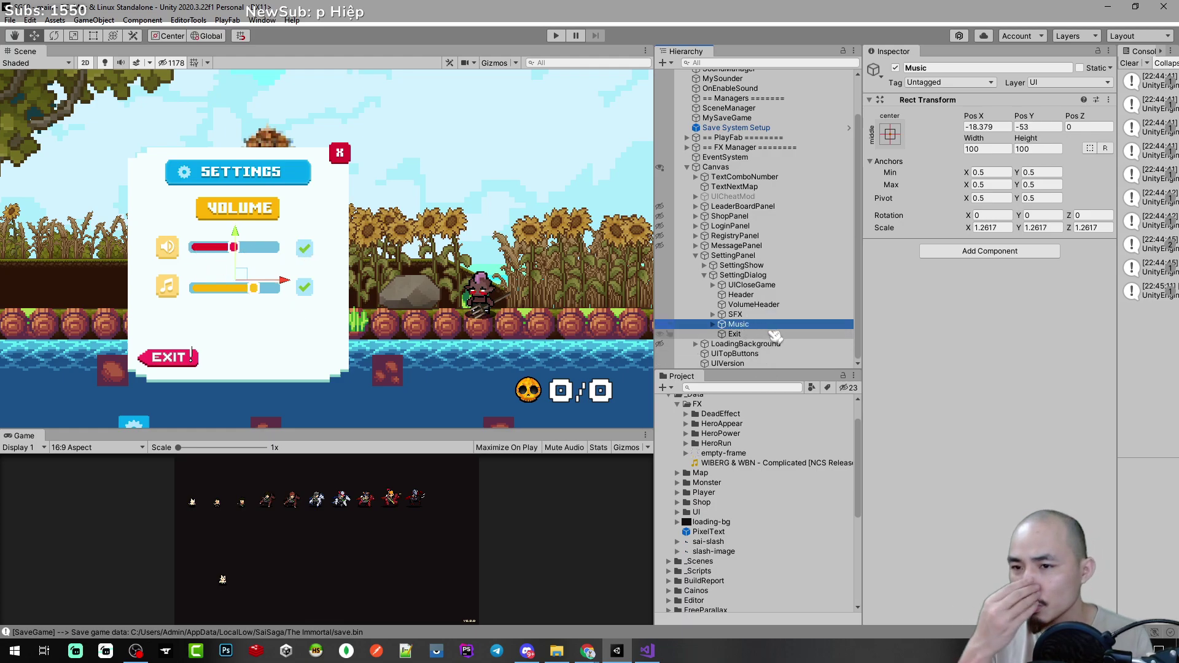
key(Right)
scroll(767, 298, down, 2)
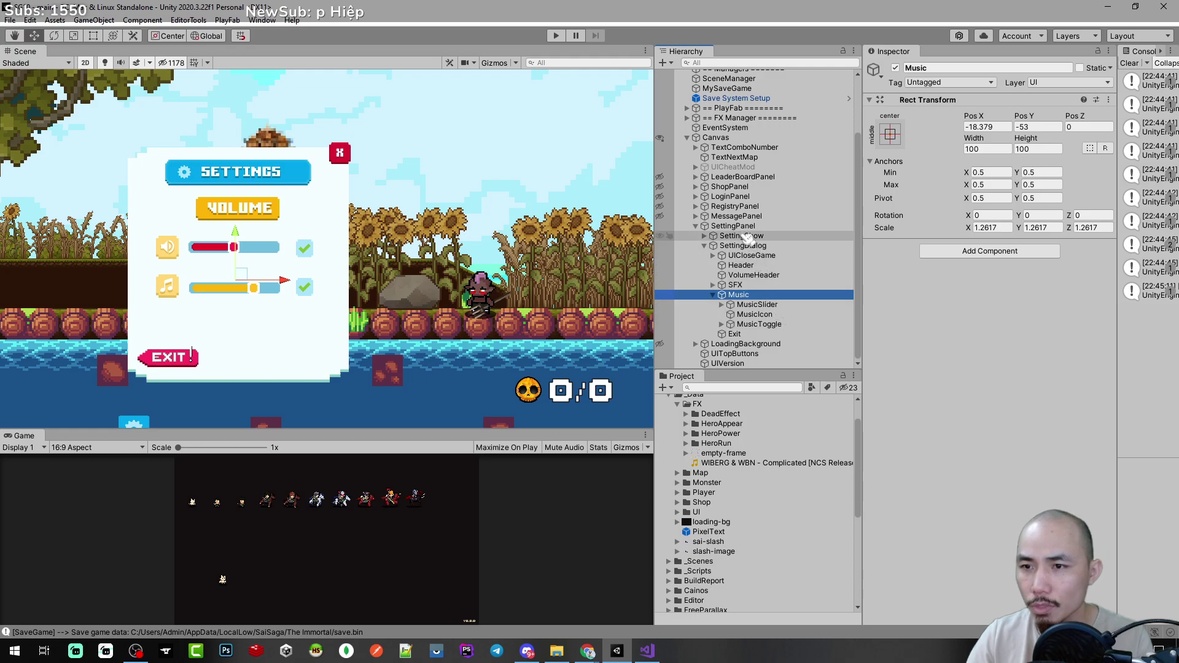
click(762, 324)
scroll(925, 316, down, 5)
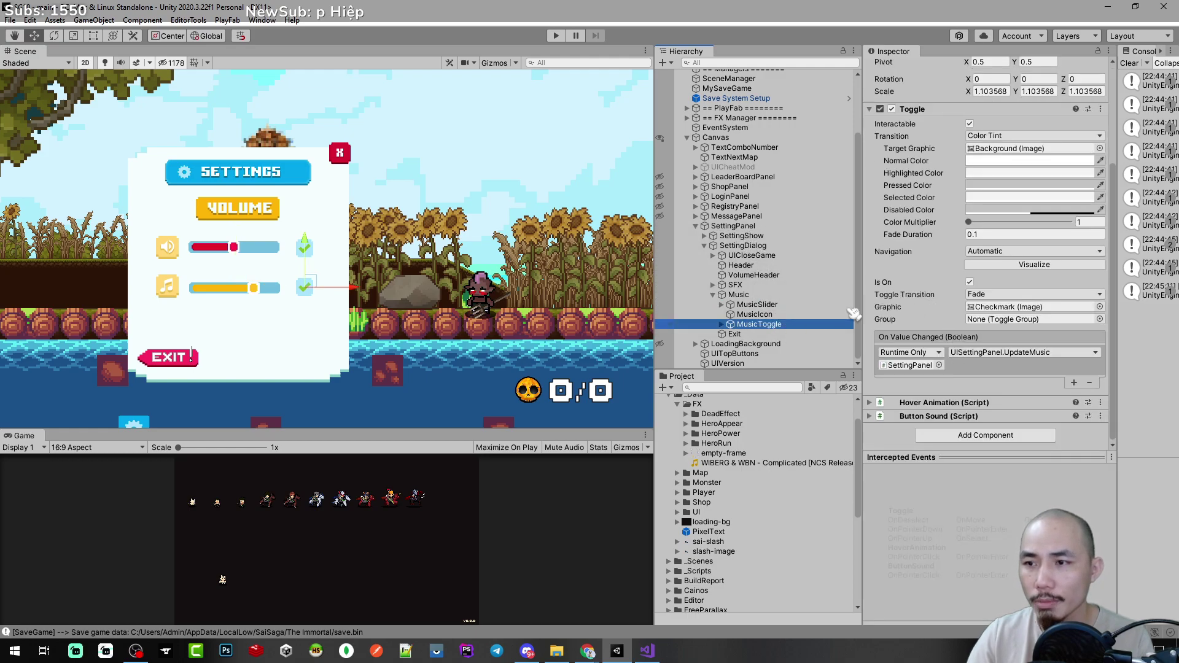
click(970, 282)
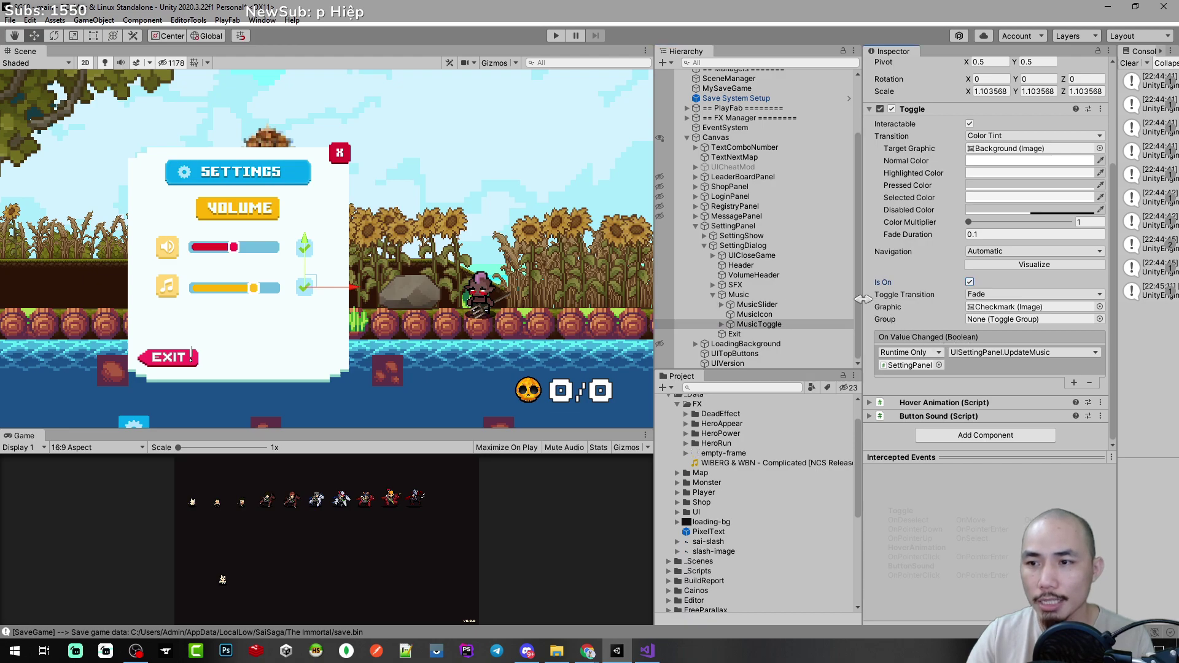
drag(863, 307, 786, 307)
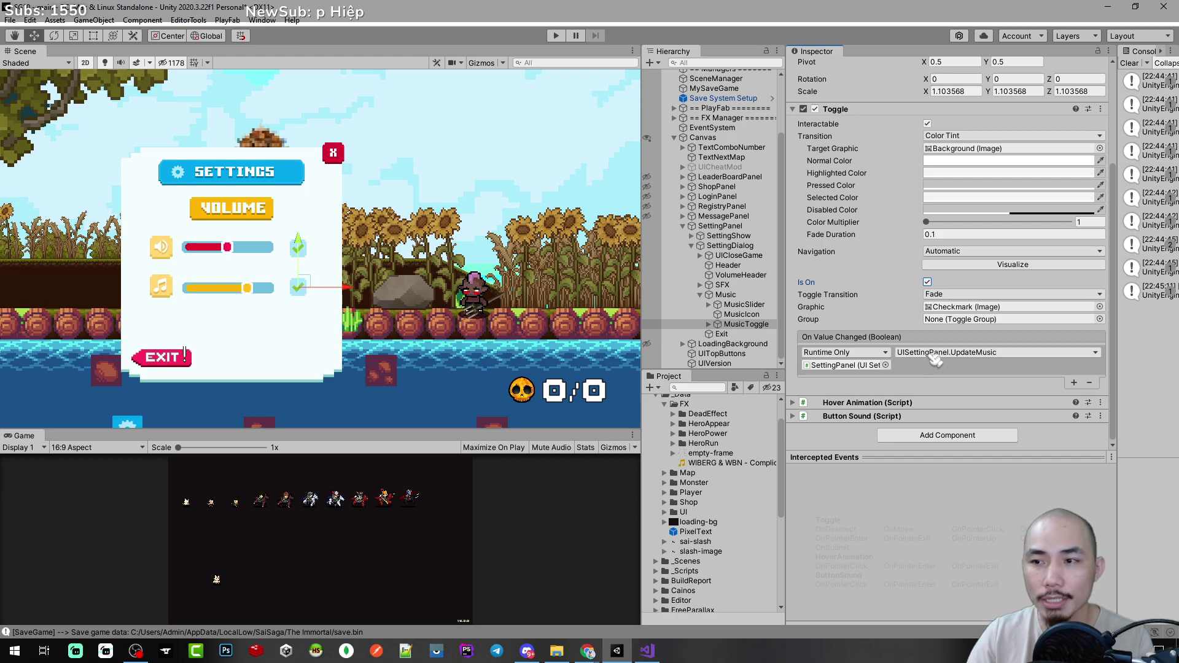
click(720, 226)
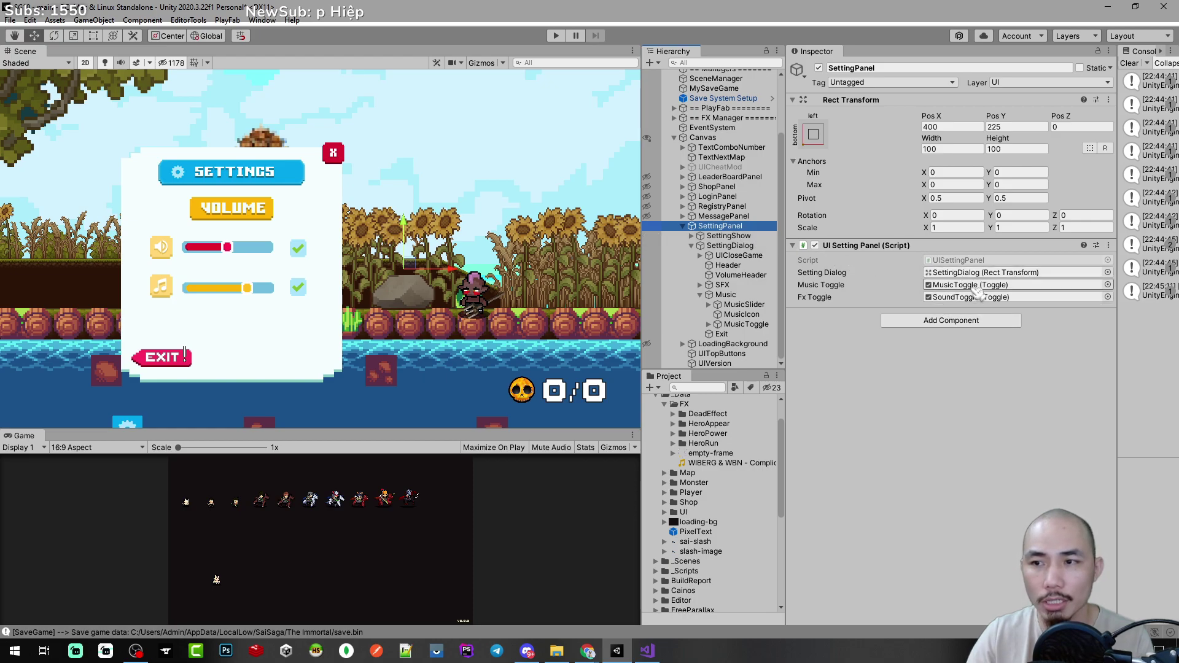
click(1108, 245)
Open UISettingPanel.cs in Visual Studio at UpdateMusic and mark its musicToggle.isOn argument
click(1081, 393)
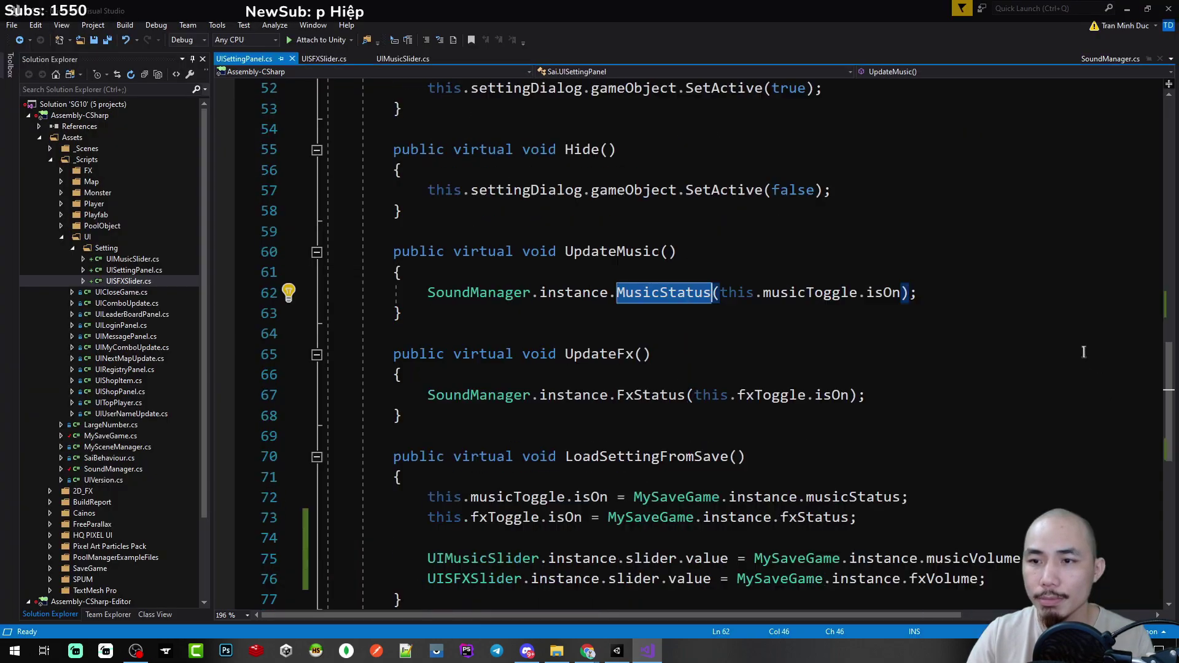
click(617, 252)
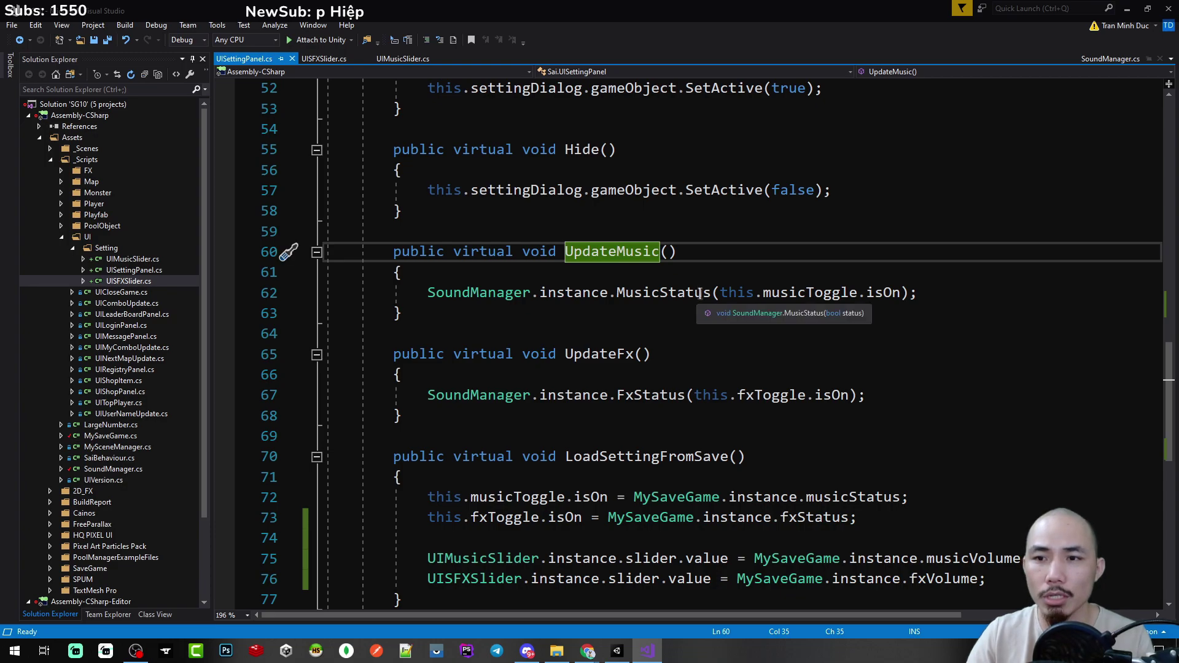
scroll(631, 338, up, 2)
scroll(644, 357, down, 2)
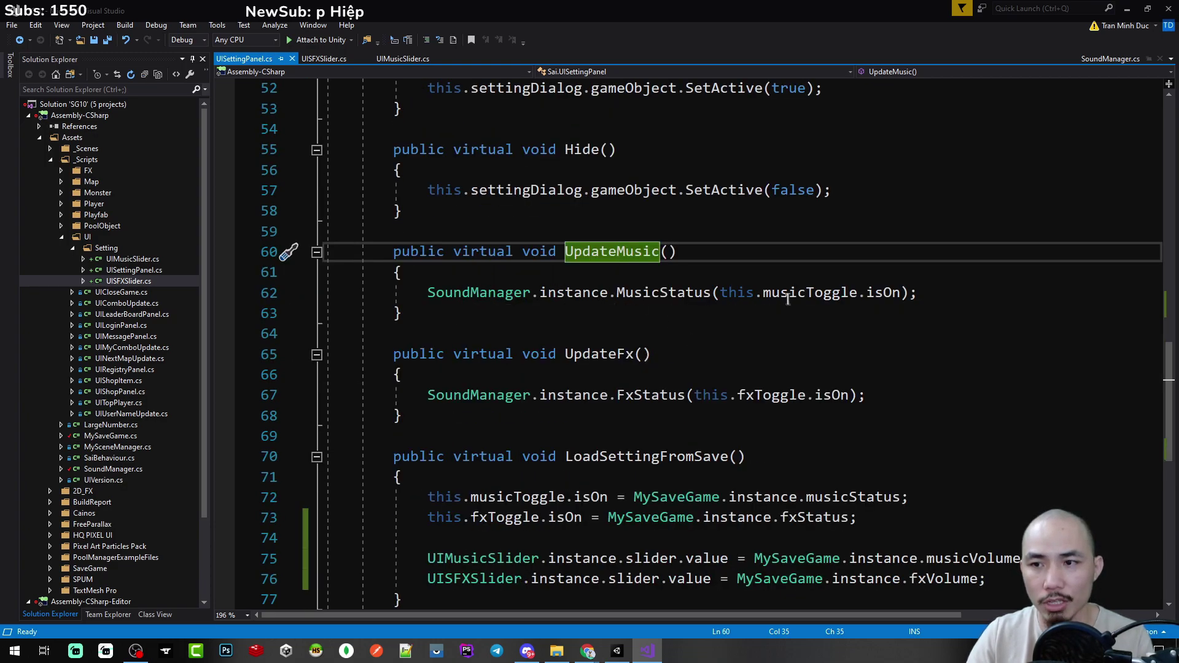
drag(737, 293, 882, 293)
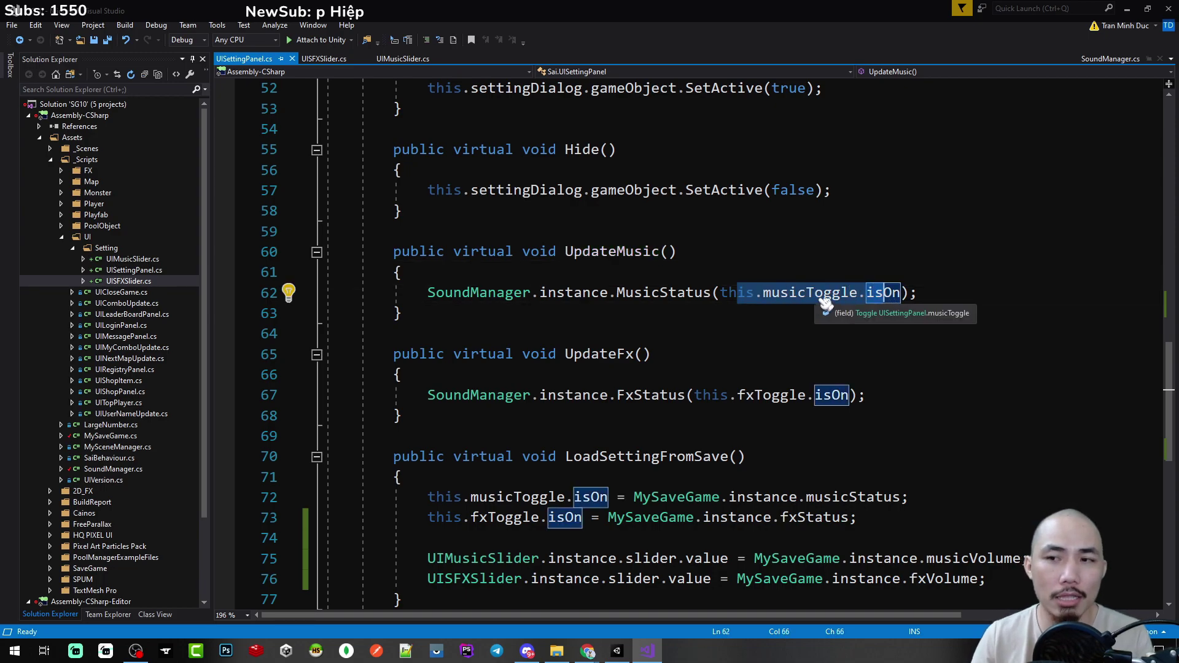
Go to MusicStatus's definition in SoundManager.cs, highlight status and audioSource.mute, then return to Unity
double_click(632, 293)
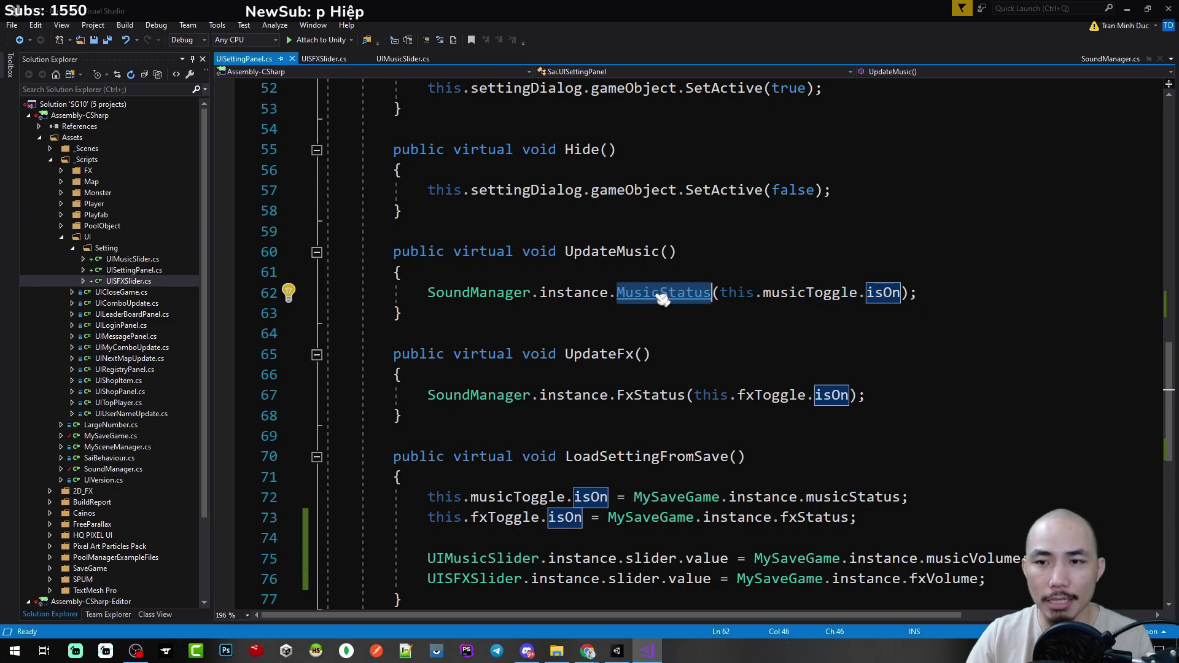
key(F12)
click(748, 345)
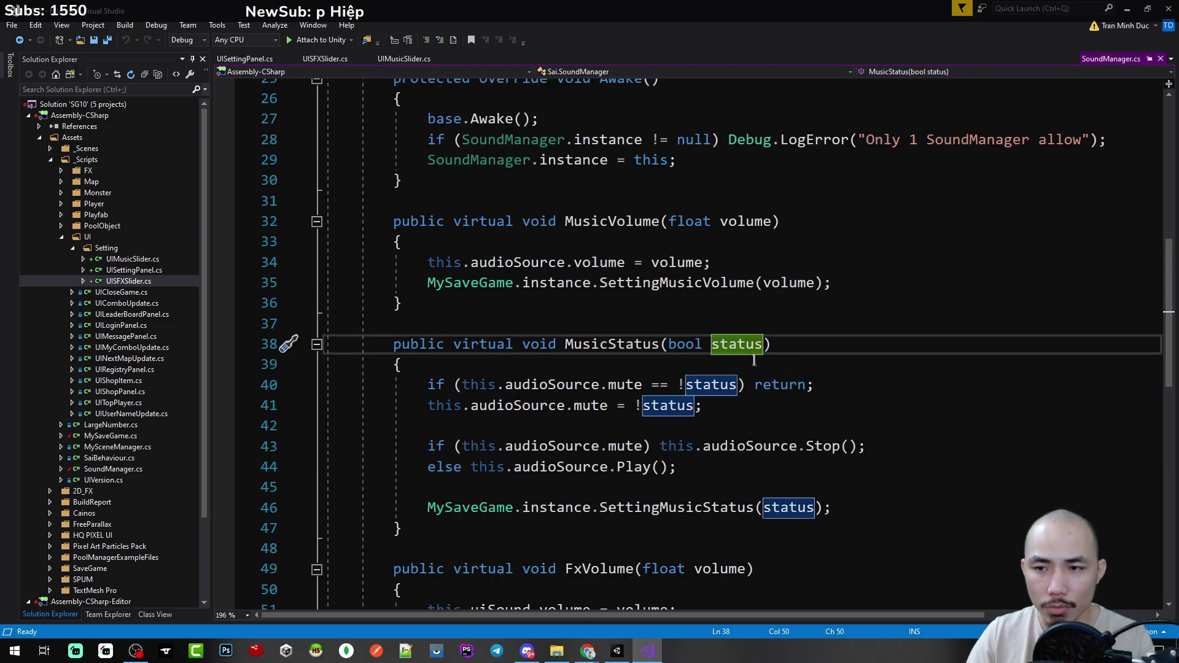
mouse_move(698, 387)
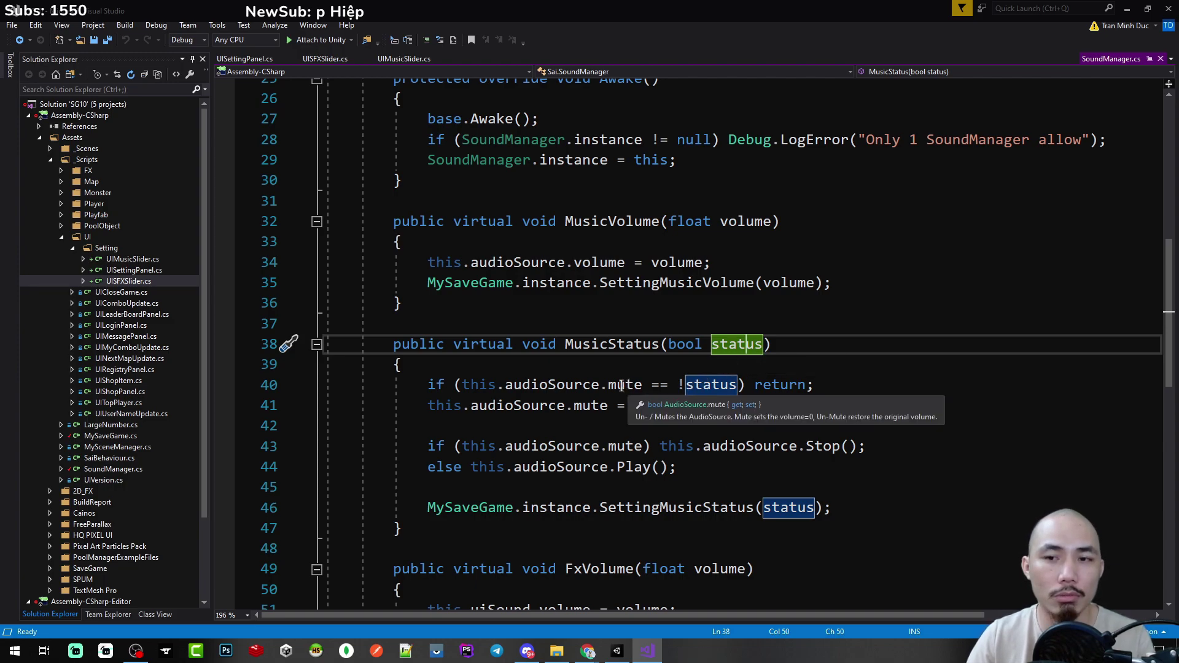
click(583, 405)
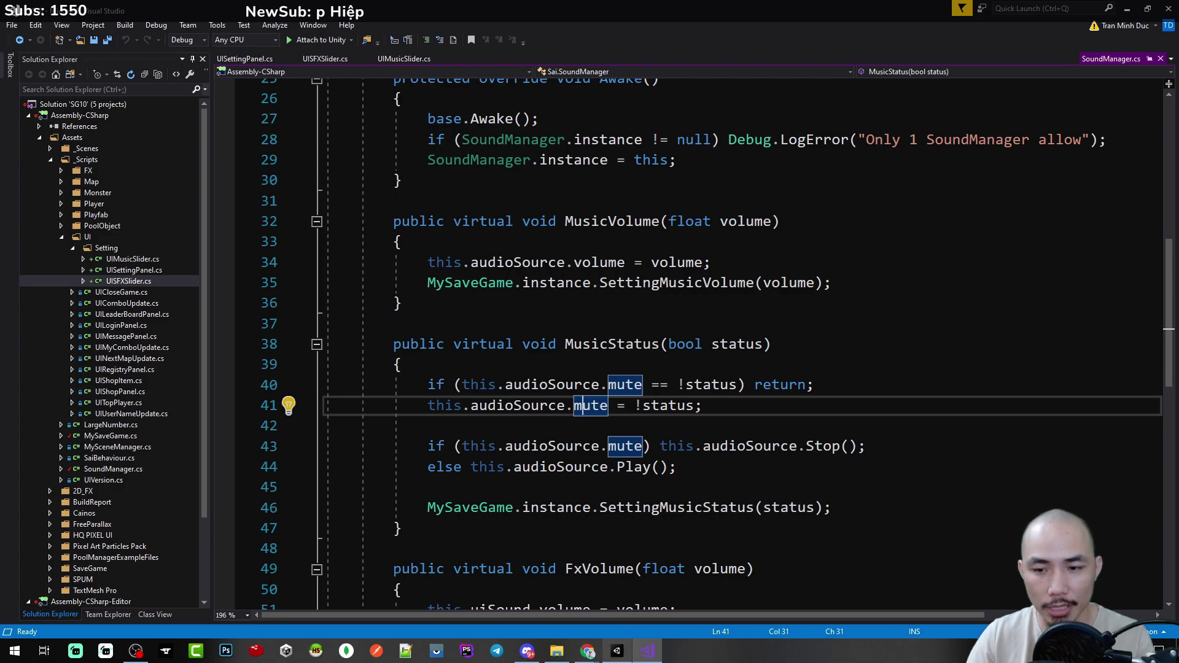
click(618, 655)
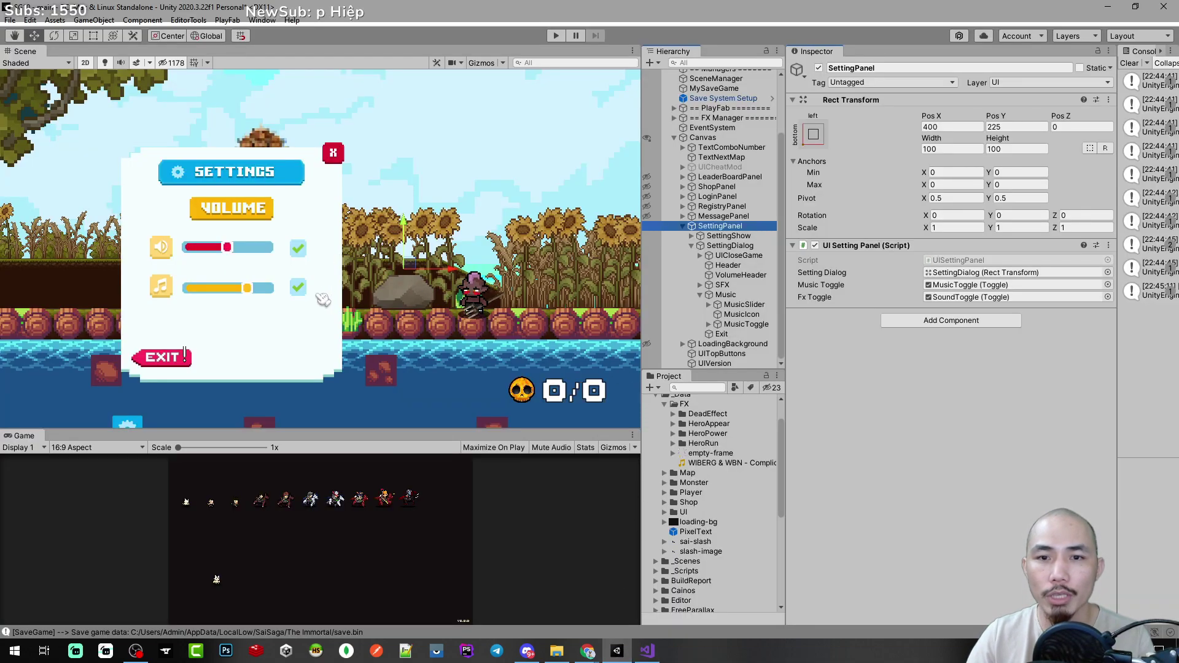
Inspect the SoundManager object's music Audio Source, then return to SoundManager.cs in Visual Studio
scroll(726, 123, up, 5)
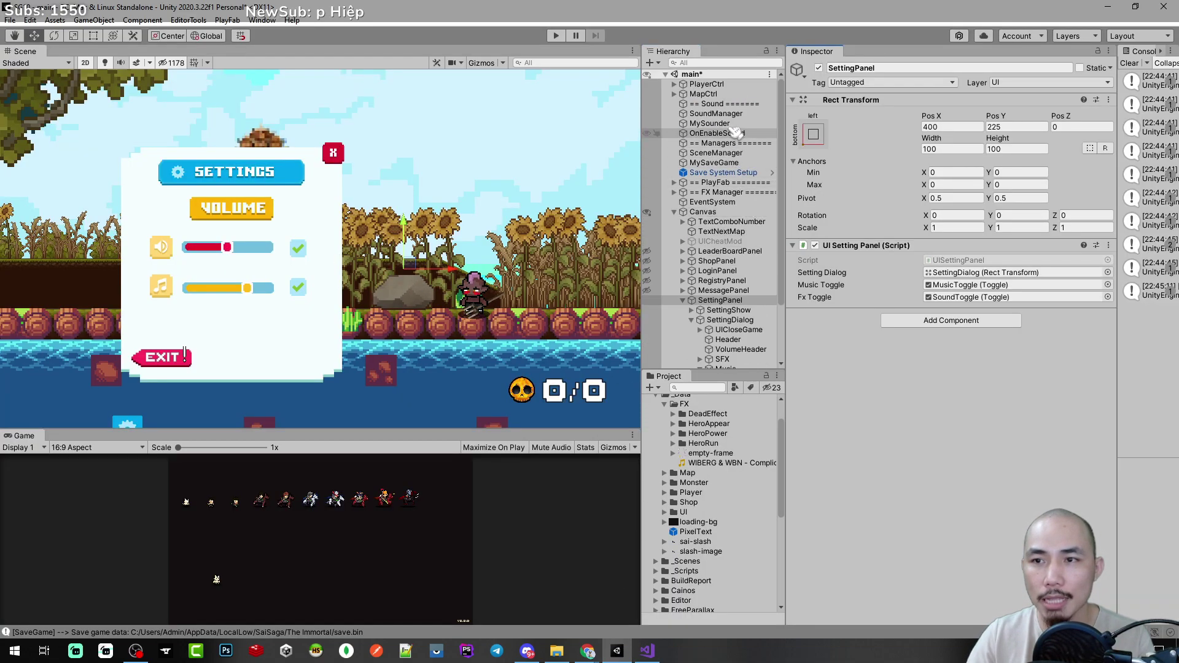
click(717, 114)
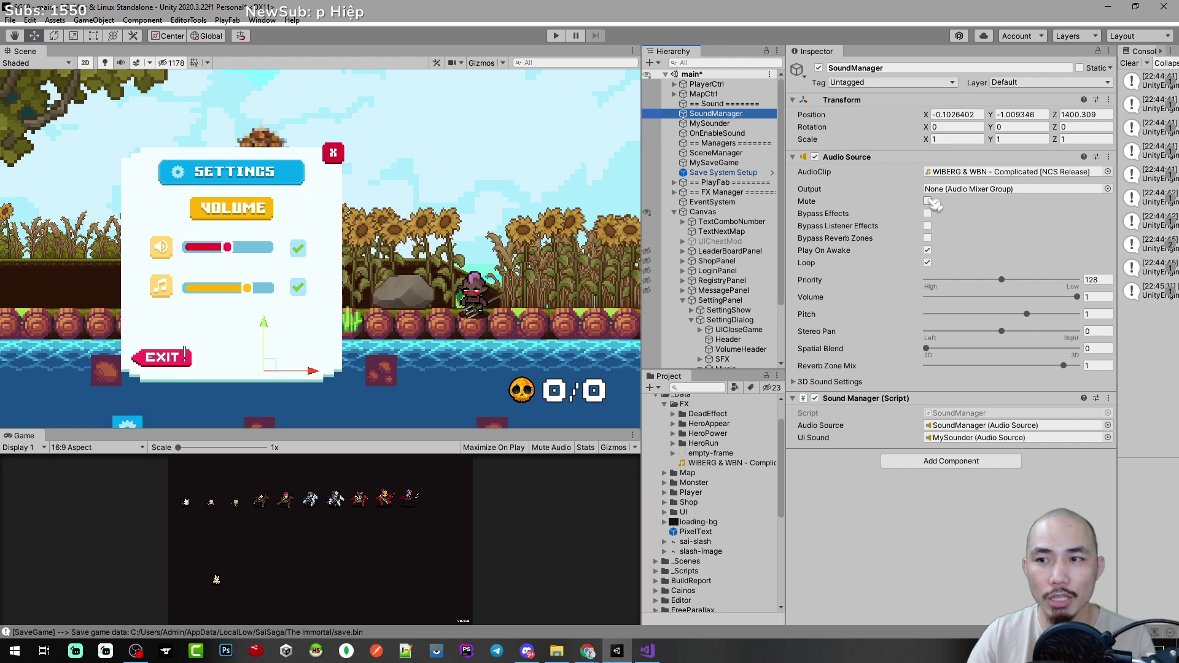
click(647, 650)
right_click(647, 650)
click(629, 407)
Read MusicStatus: status sets audioSource.mute, then Stop or Play on lines 43–44
click(589, 407)
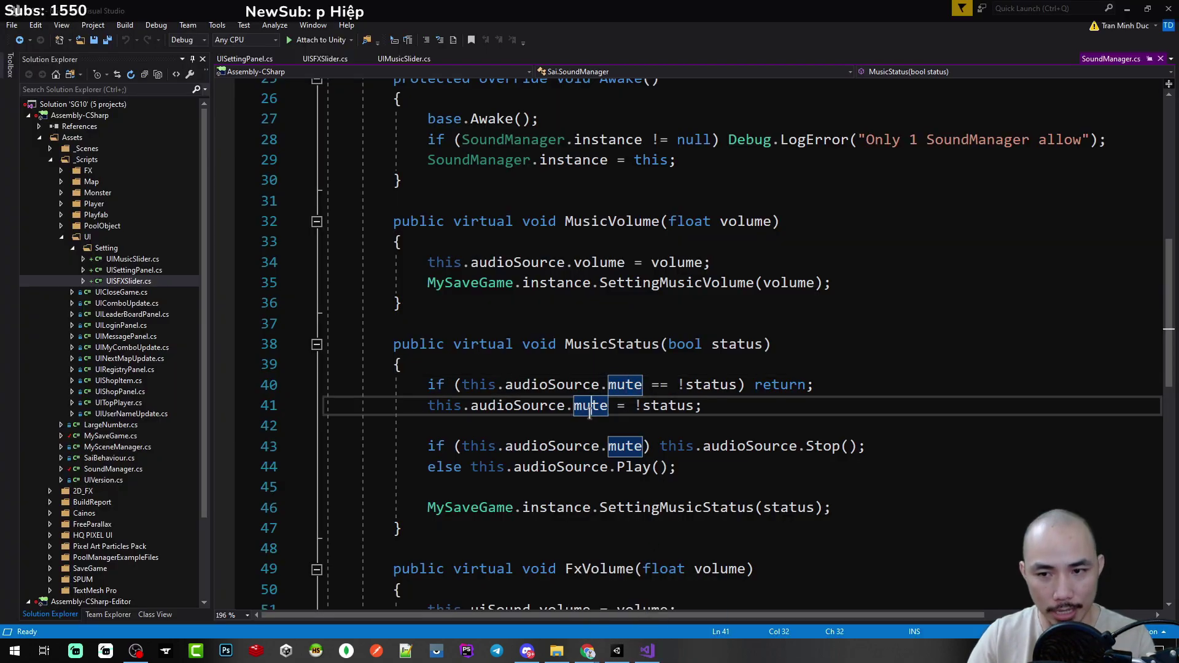
scroll(568, 407, down, 1)
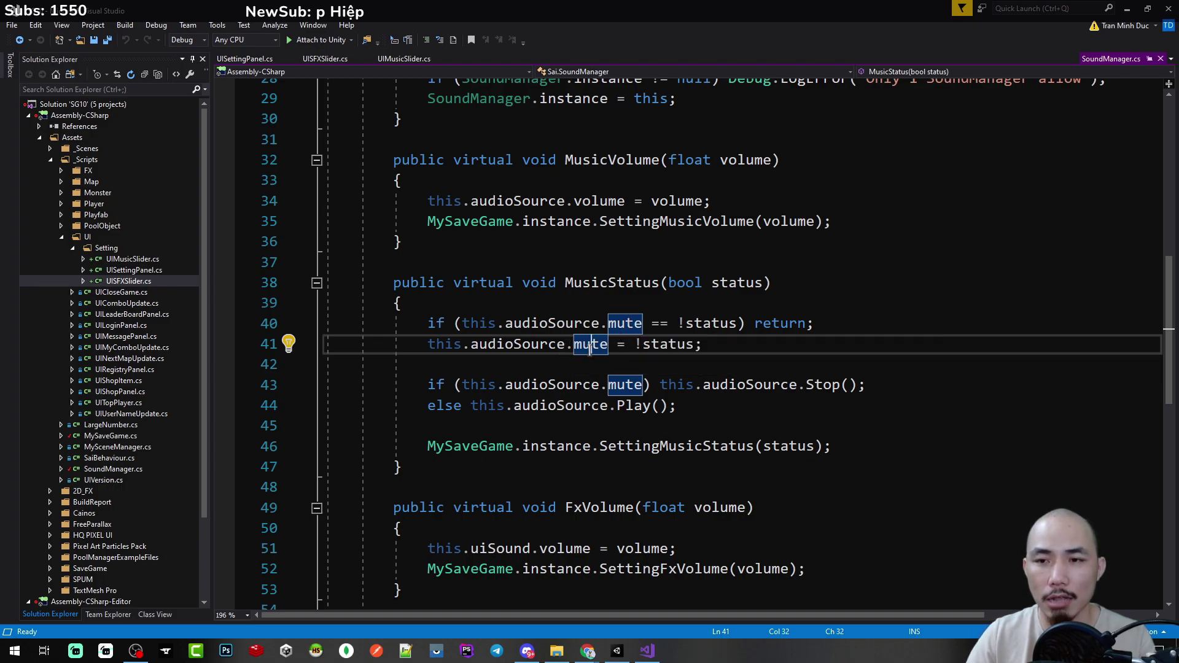
click(695, 344)
click(637, 386)
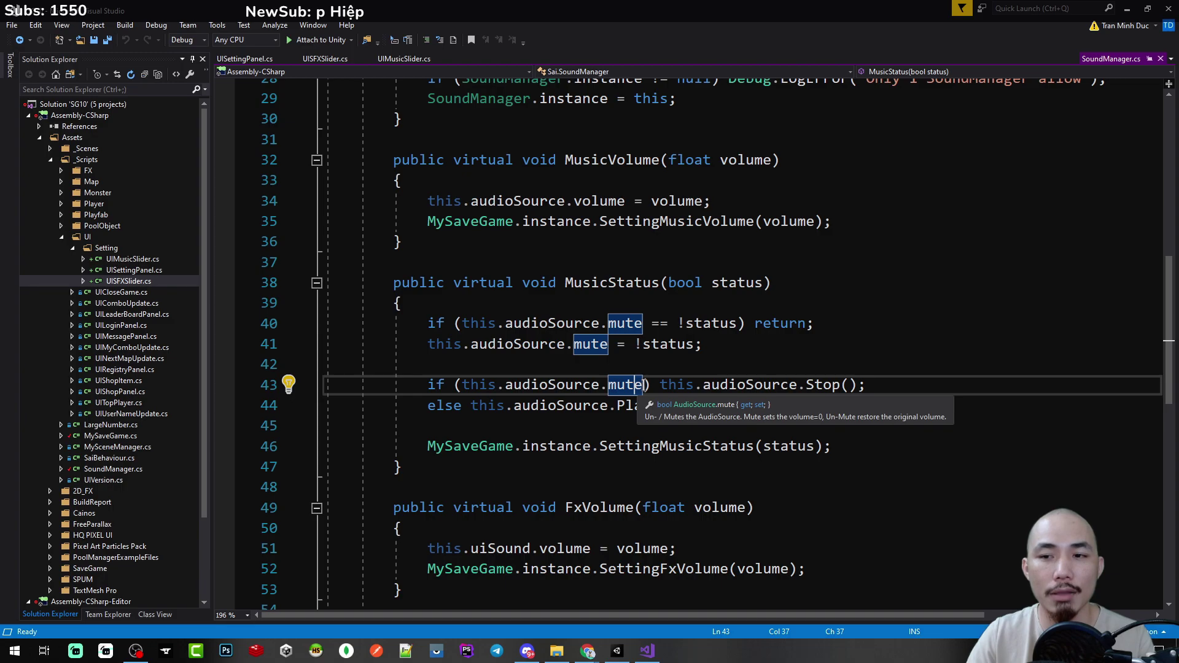
click(826, 385)
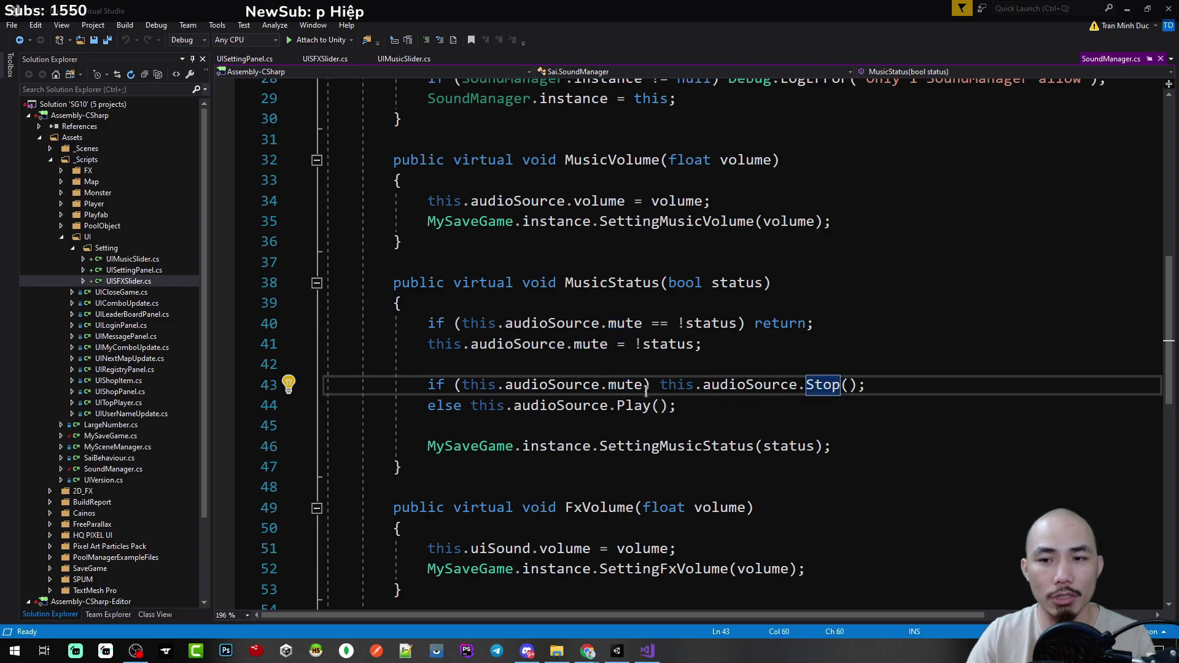
click(638, 405)
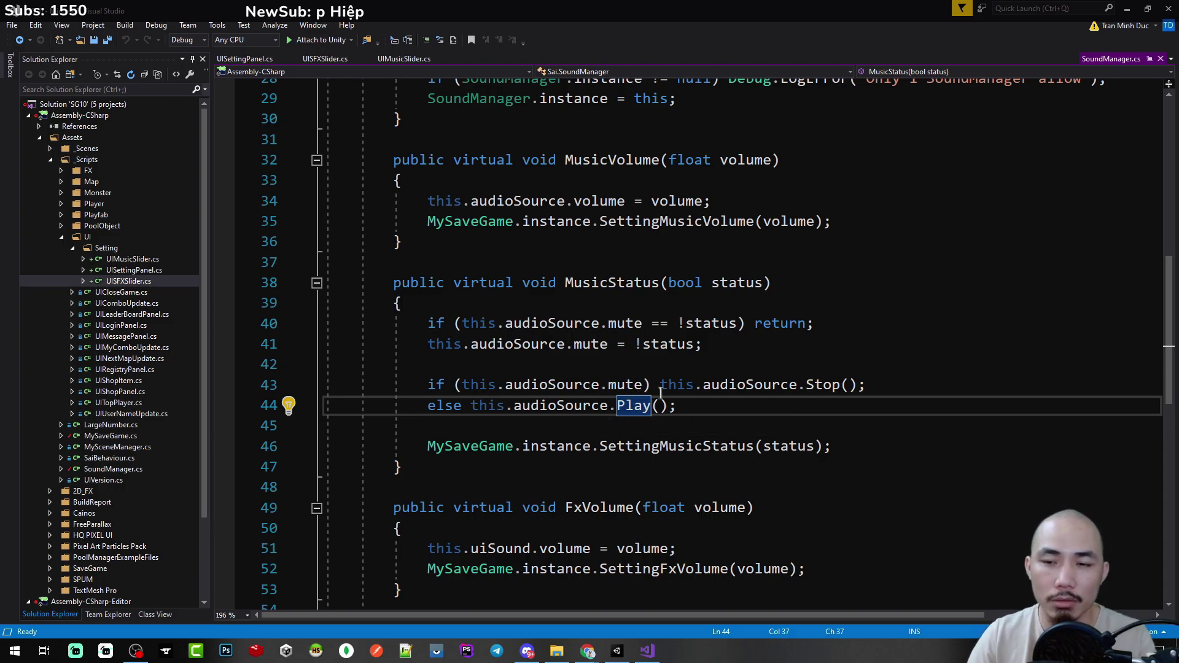
click(645, 426)
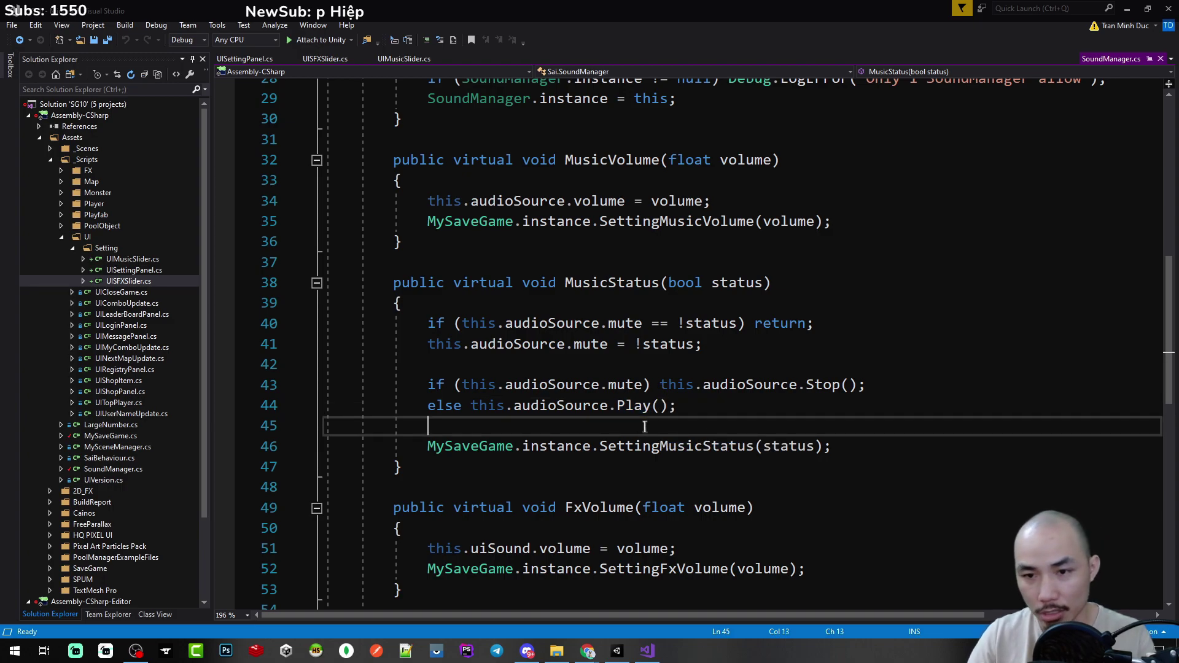
click(685, 407)
drag(707, 403, 289, 384)
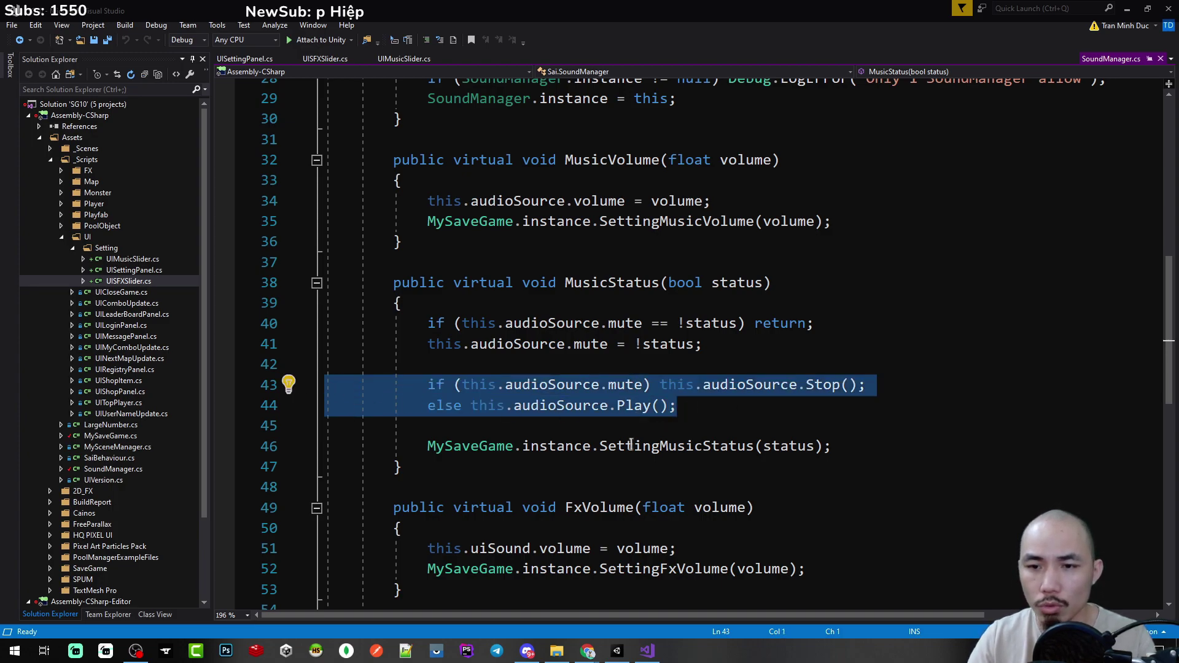
Follow the SettingMusicStatus call on line 46 to its definition in MySaveGame.cs
click(660, 446)
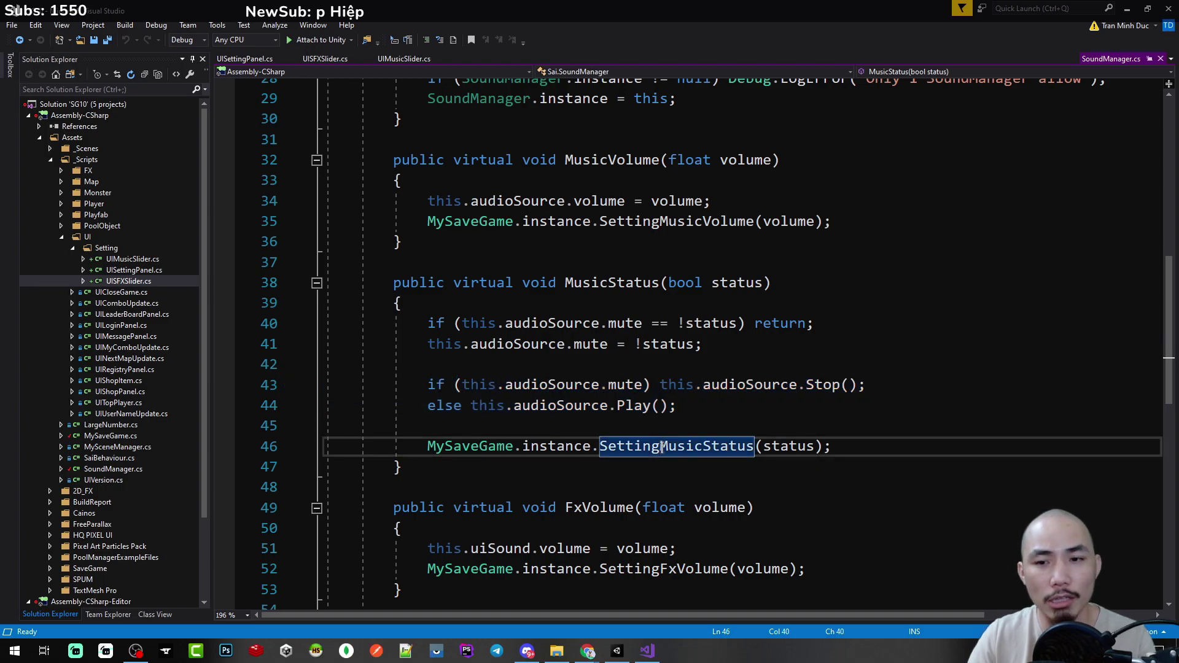
click(488, 447)
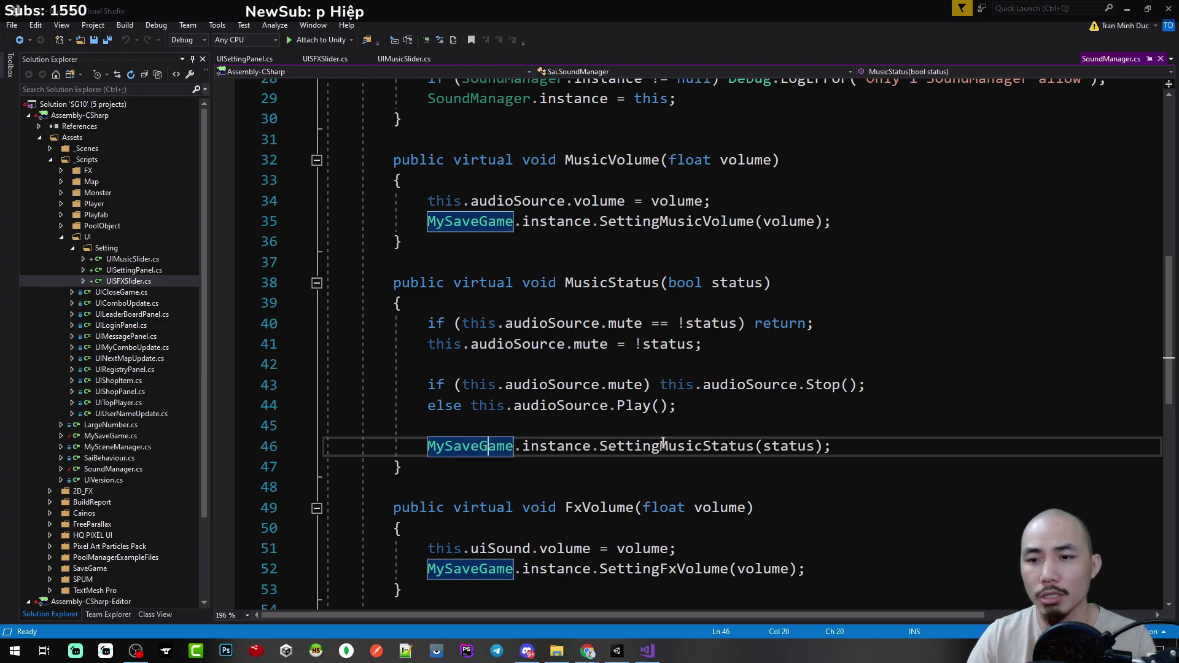
click(786, 445)
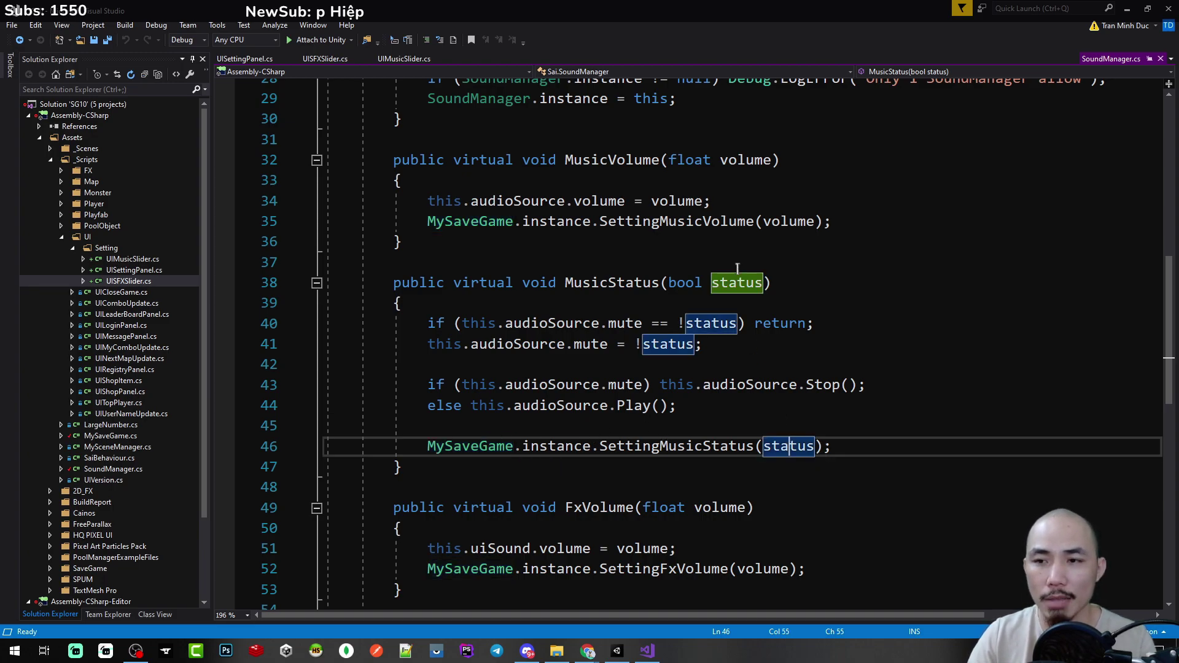
ctrl+click(648, 446)
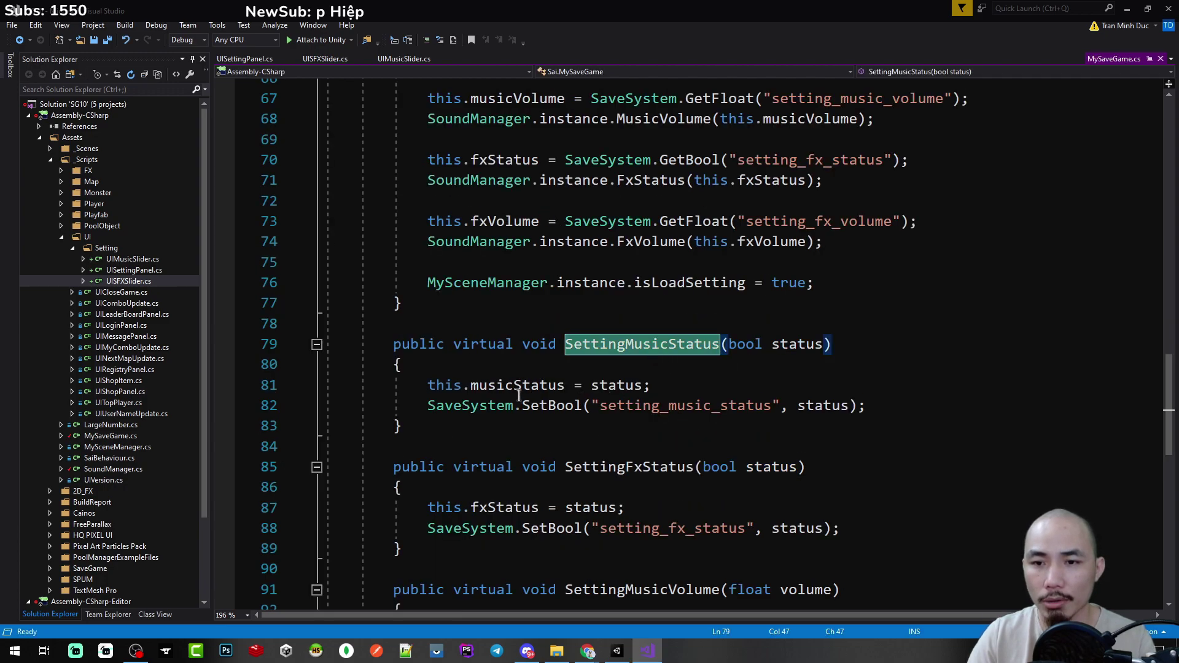
Examine how SettingMusicStatus saves via SaveSystem.SetBool with key 'setting_music_status'
click(591, 386)
click(560, 405)
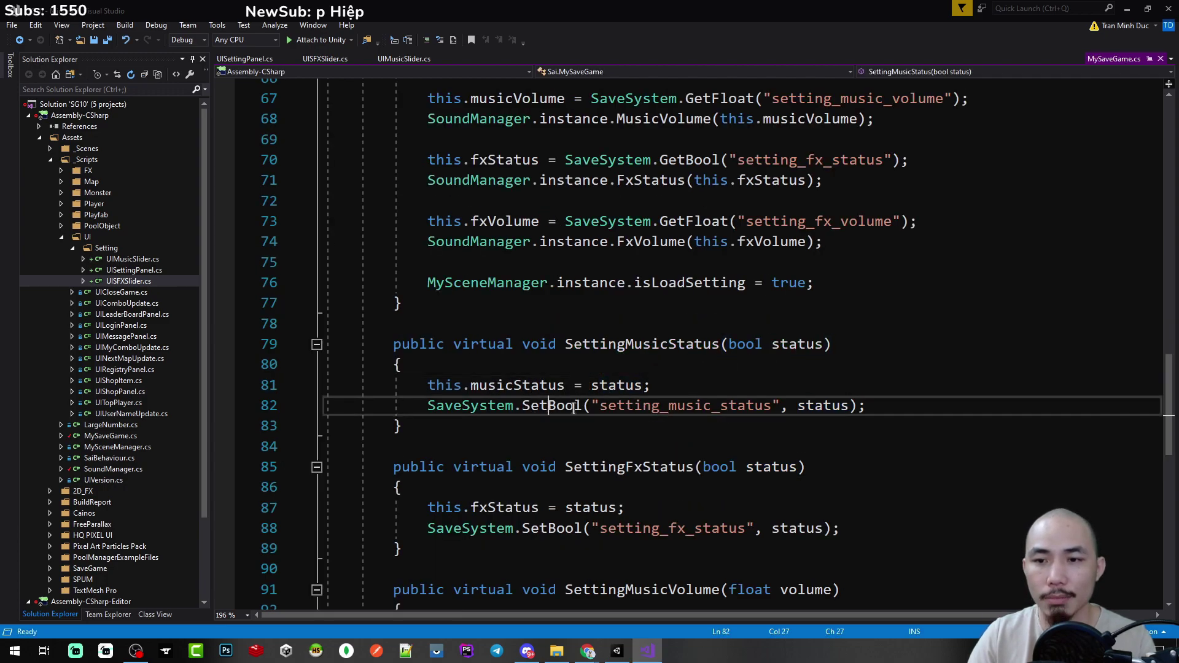
click(678, 406)
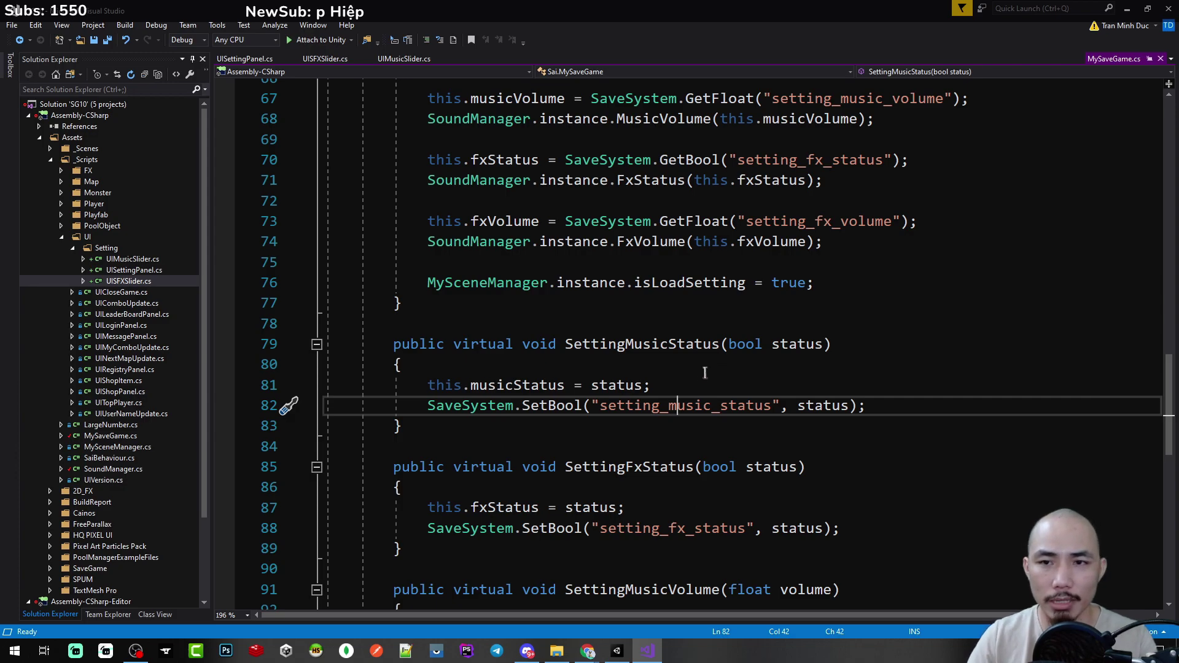
Review LoadSetting's musicStatus, musicVolume and fxStatus loading and MusicStatus call, then switch to Unity
scroll(705, 372, up, 3)
click(595, 181)
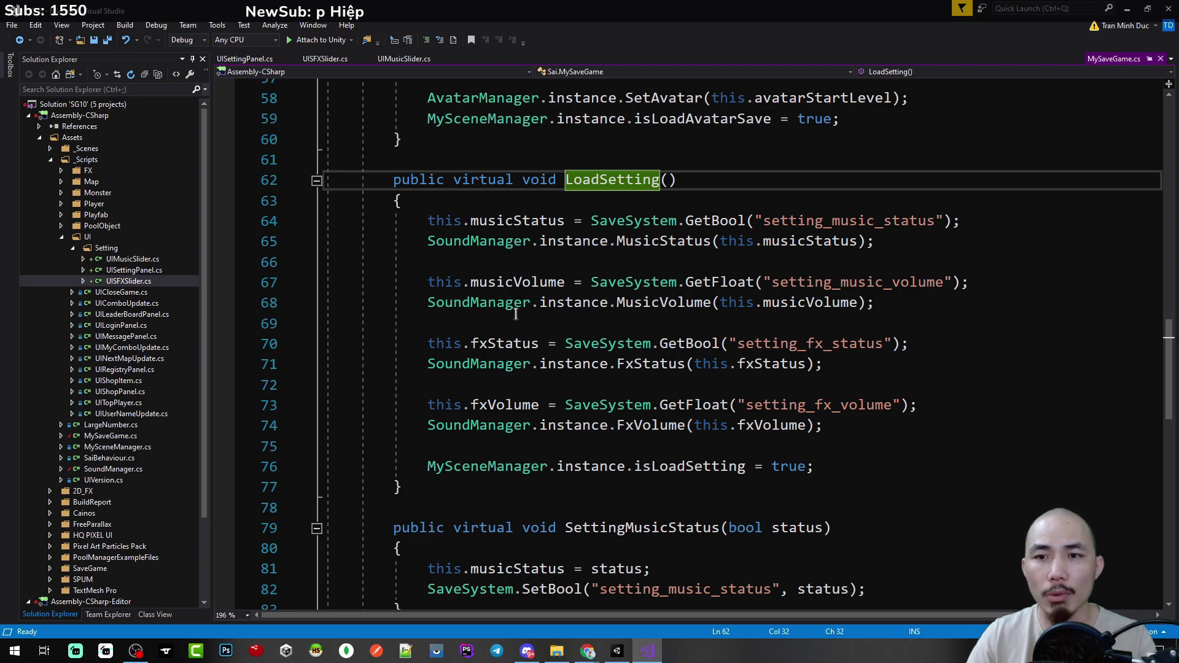
click(530, 220)
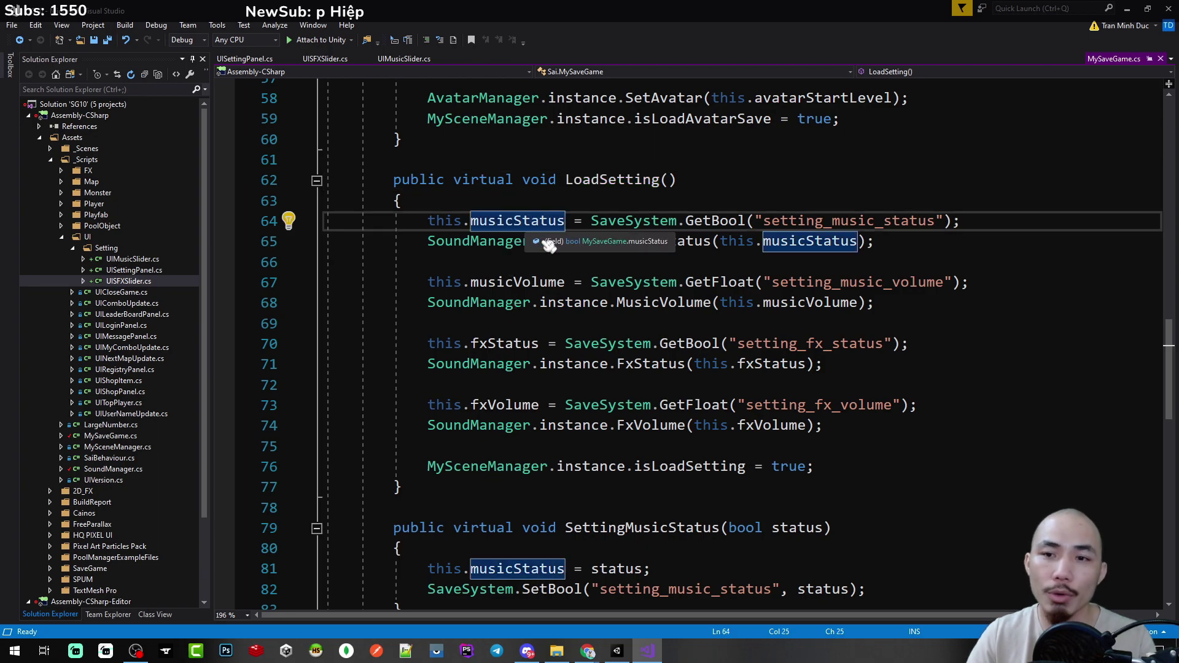
click(536, 283)
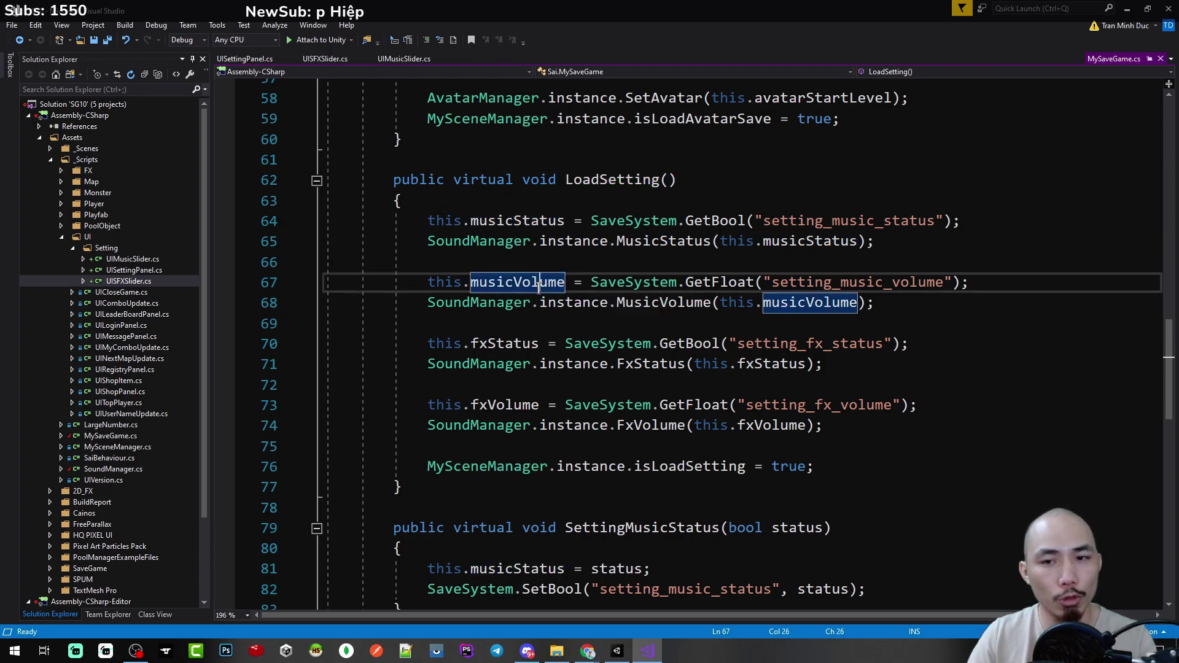
click(496, 343)
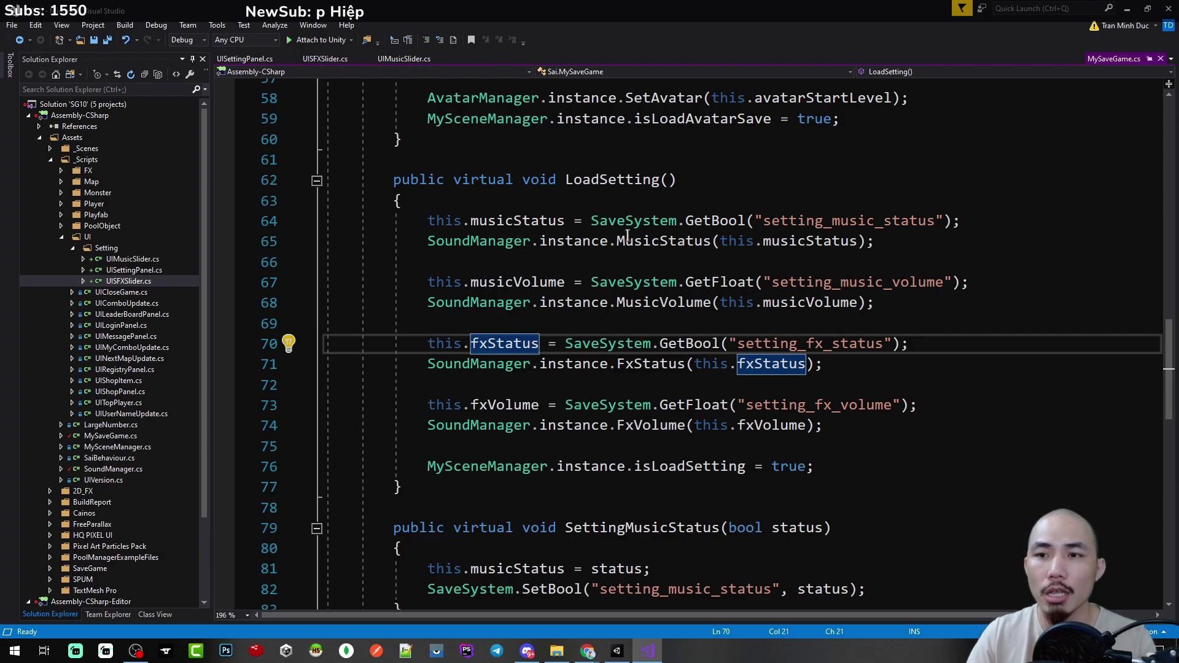
drag(496, 220, 780, 221)
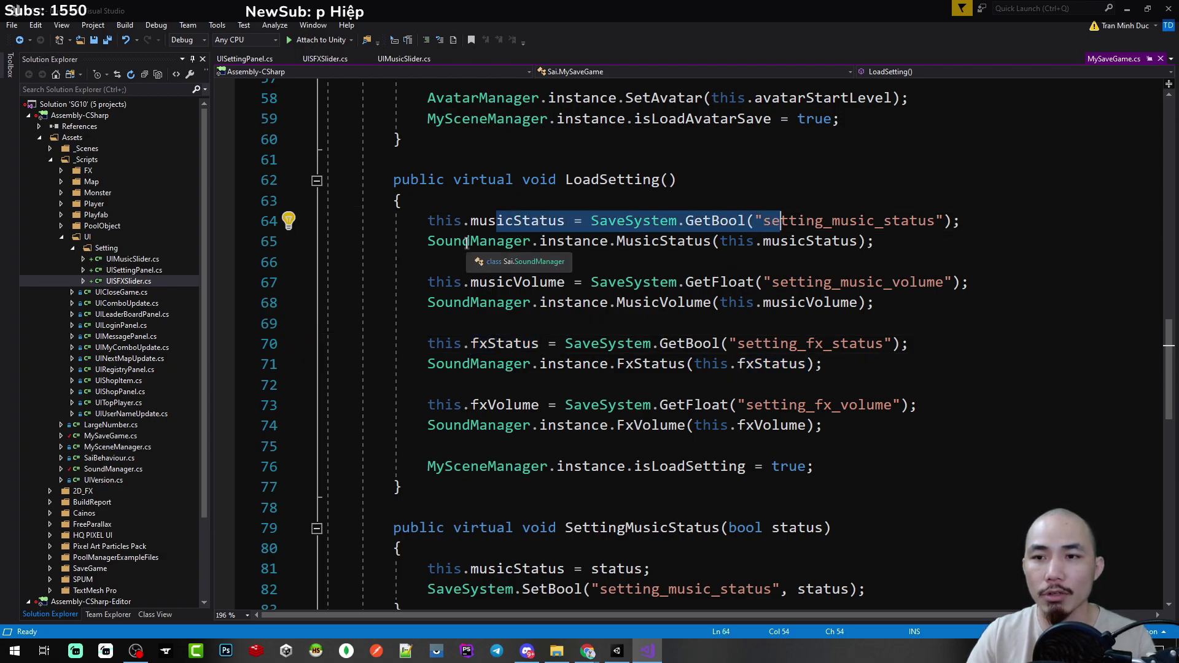
drag(462, 241, 747, 241)
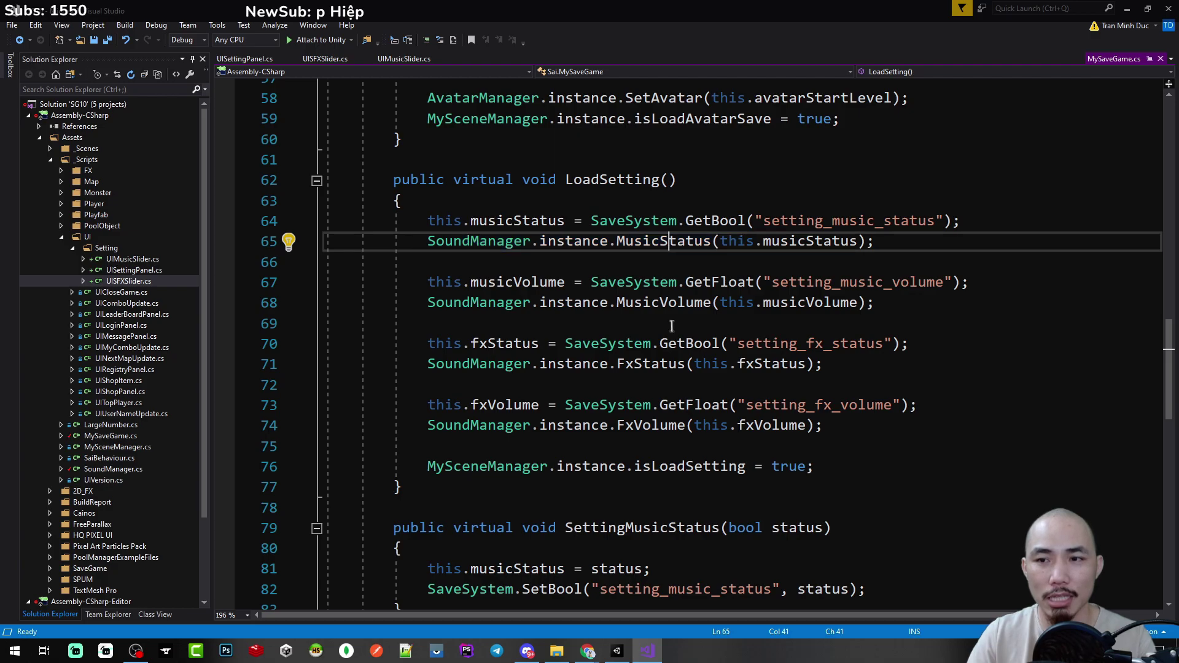
double_click(684, 246)
click(617, 650)
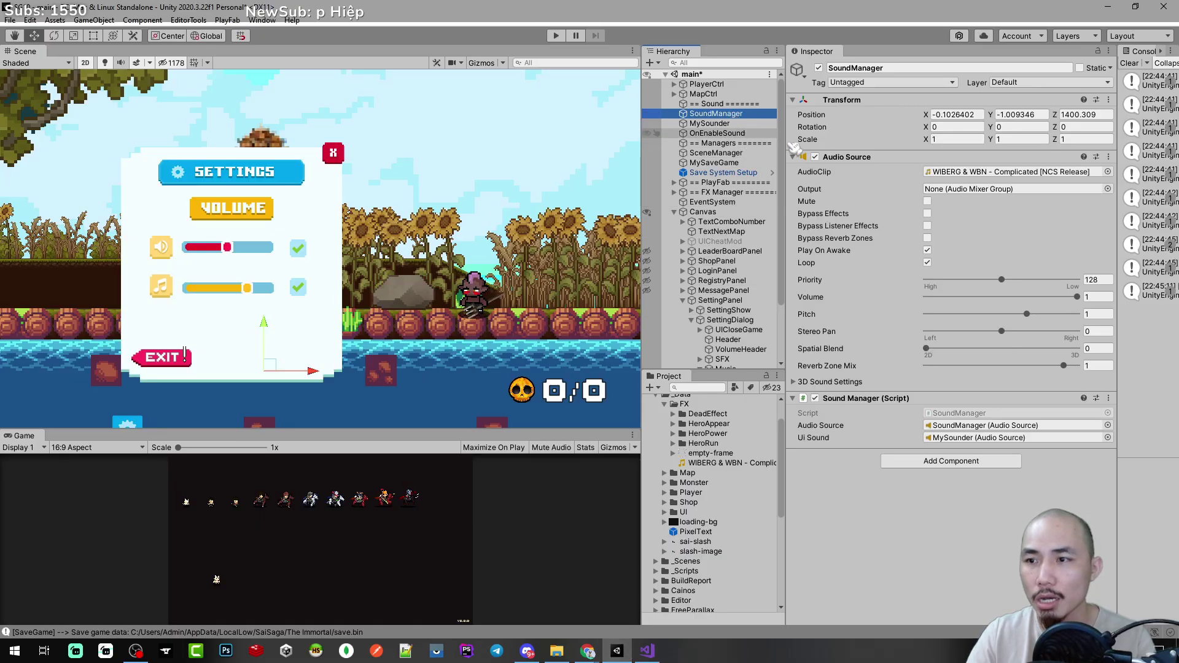
Select MySaveGame in the Hierarchy to view its stored music and FX fields, then return to Visual Studio
click(725, 124)
click(727, 114)
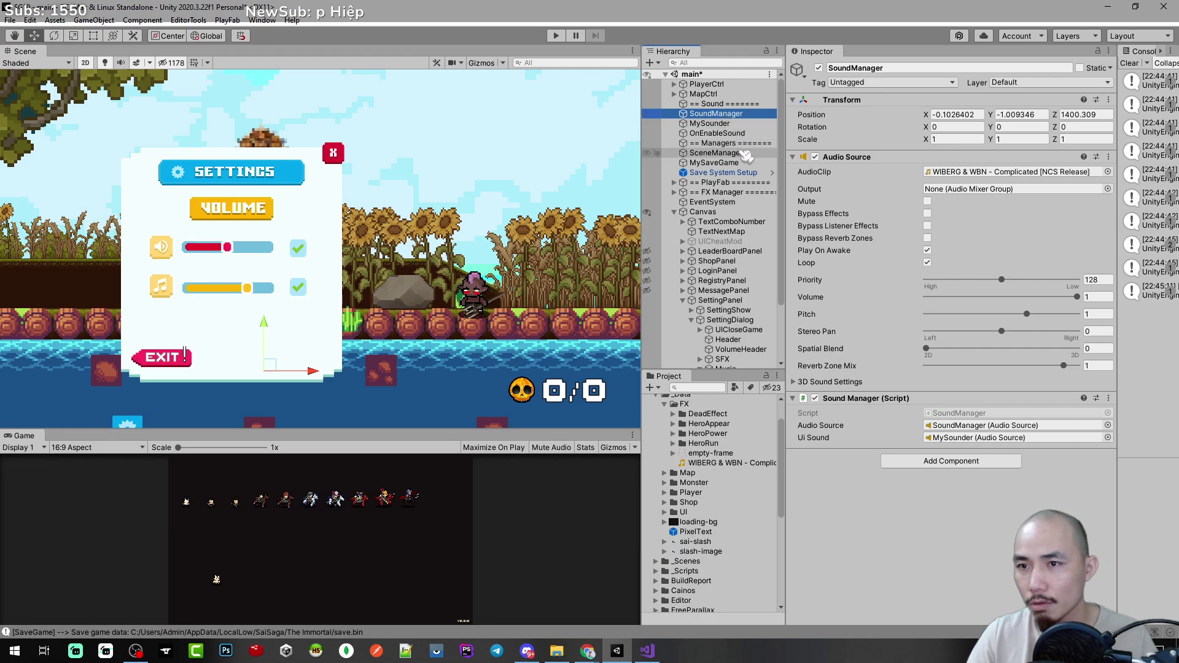
click(712, 162)
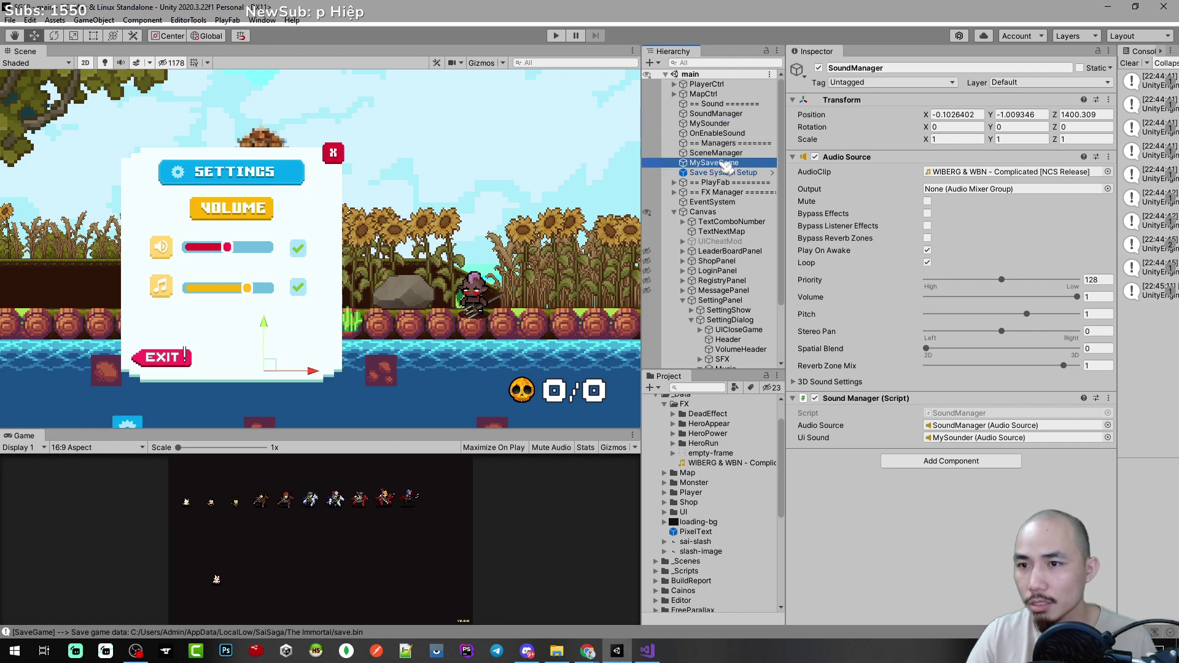
key(alt+Tab)
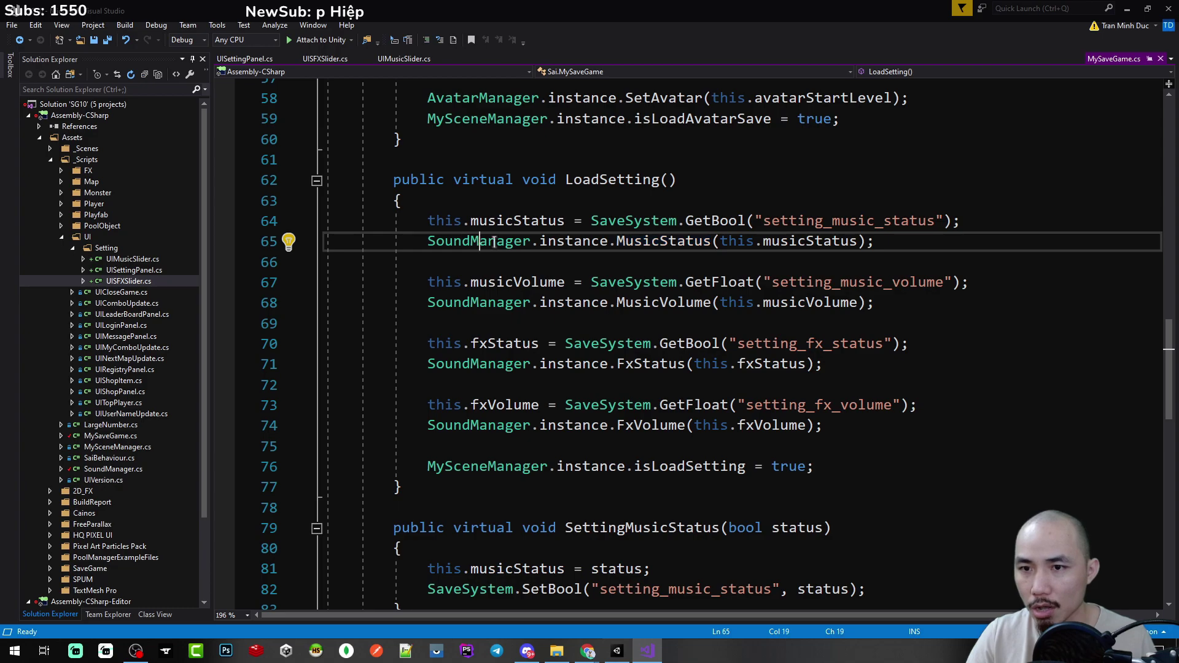
key(alt+Tab)
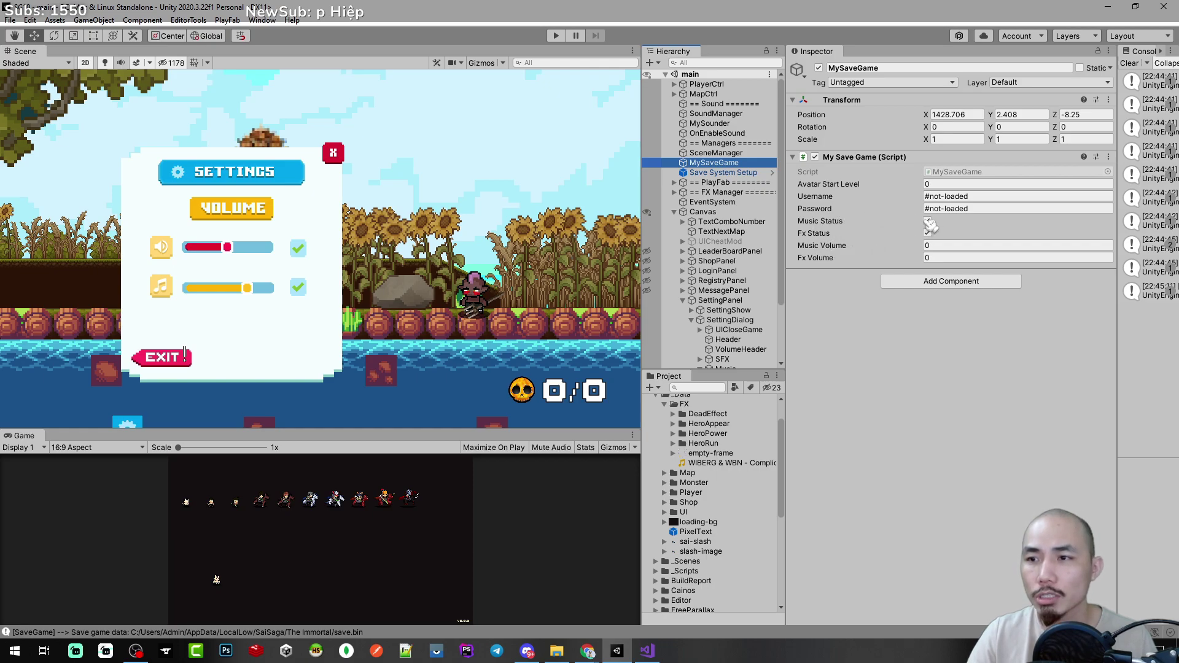
key(alt+Tab)
Jump from the line 65 MusicStatus call to its definition in SoundManager
click(471, 240)
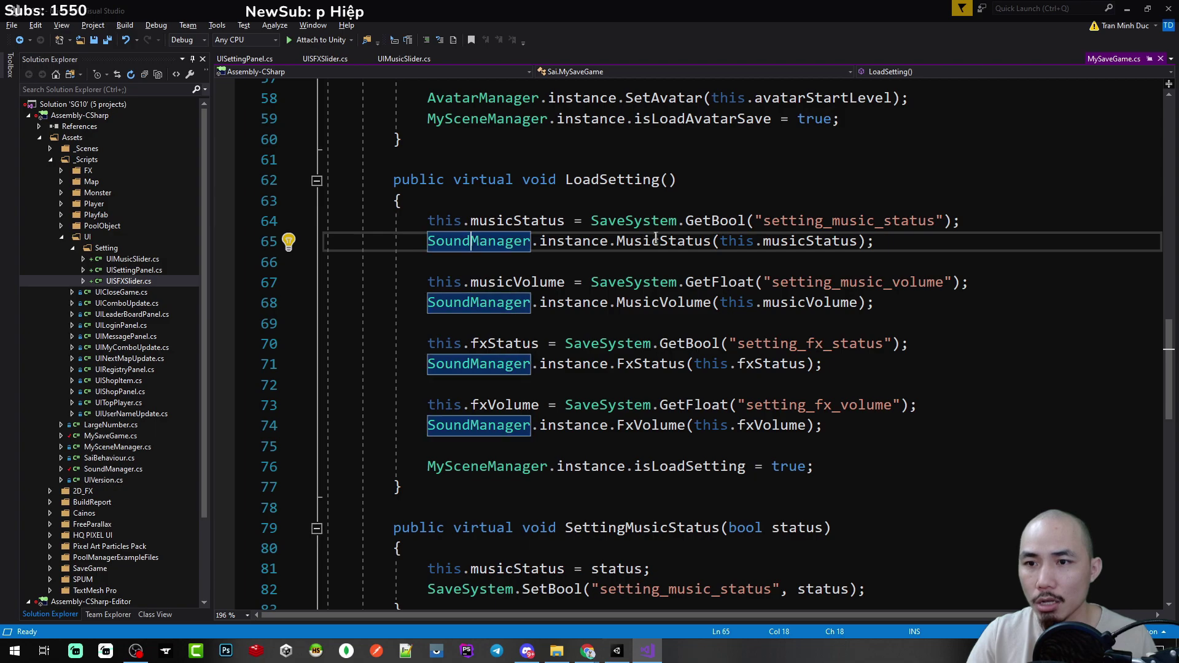
click(656, 239)
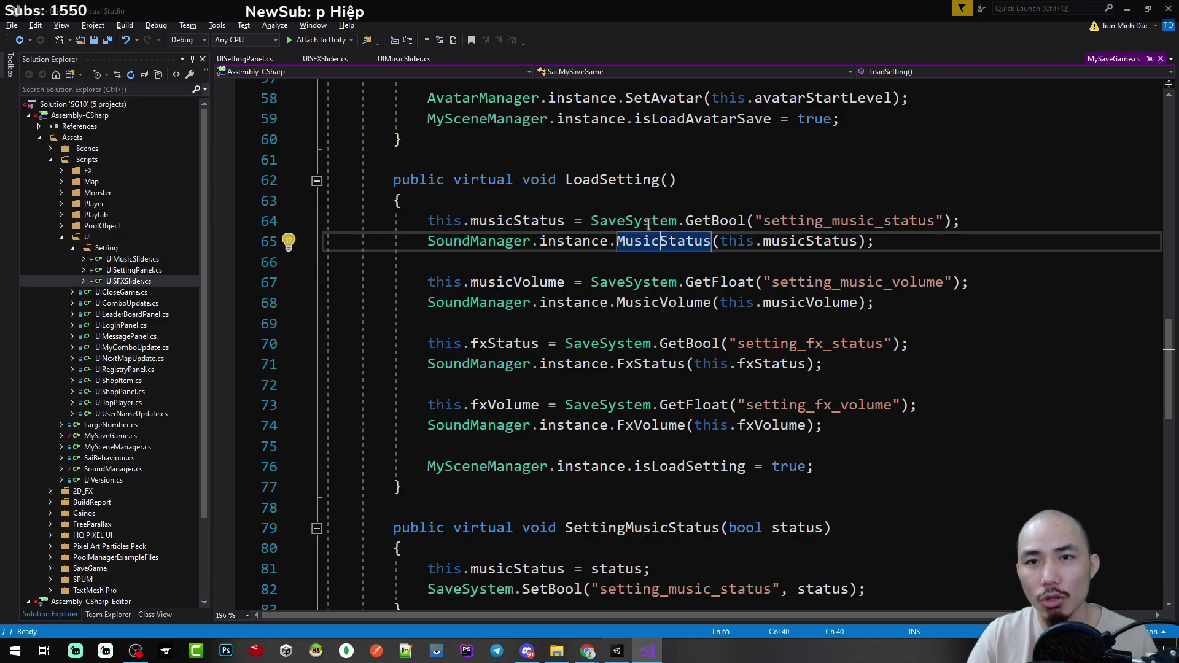
ctrl+click(680, 252)
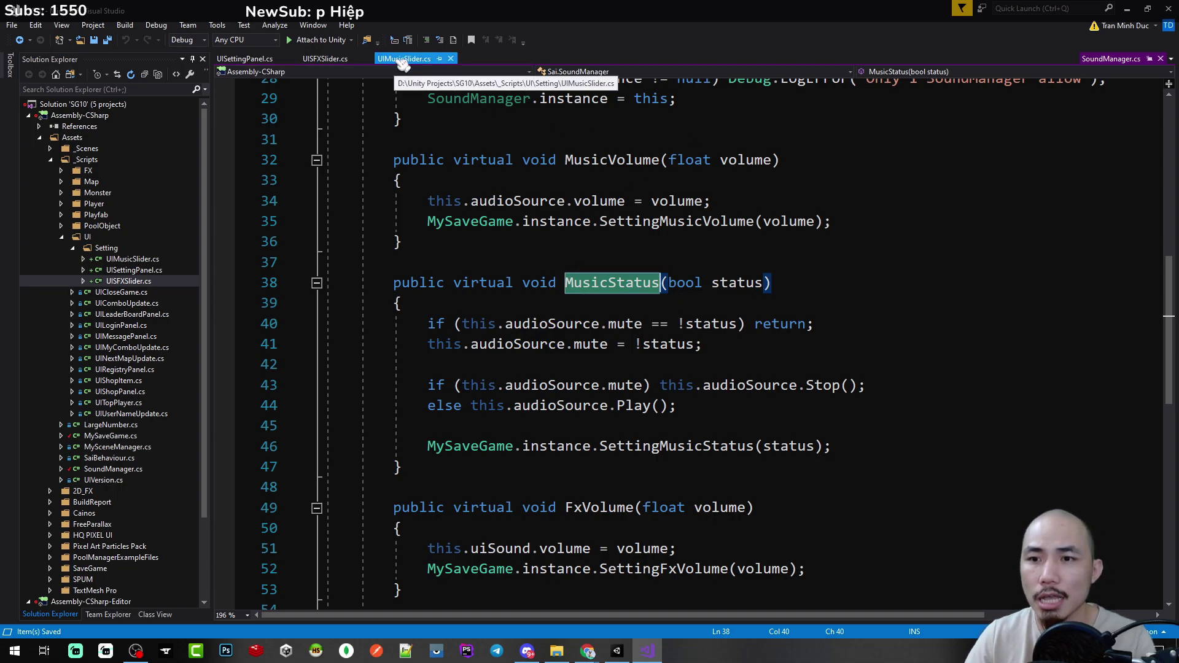
right_click(633, 284)
key(Escape)
scroll(614, 283, up, 1)
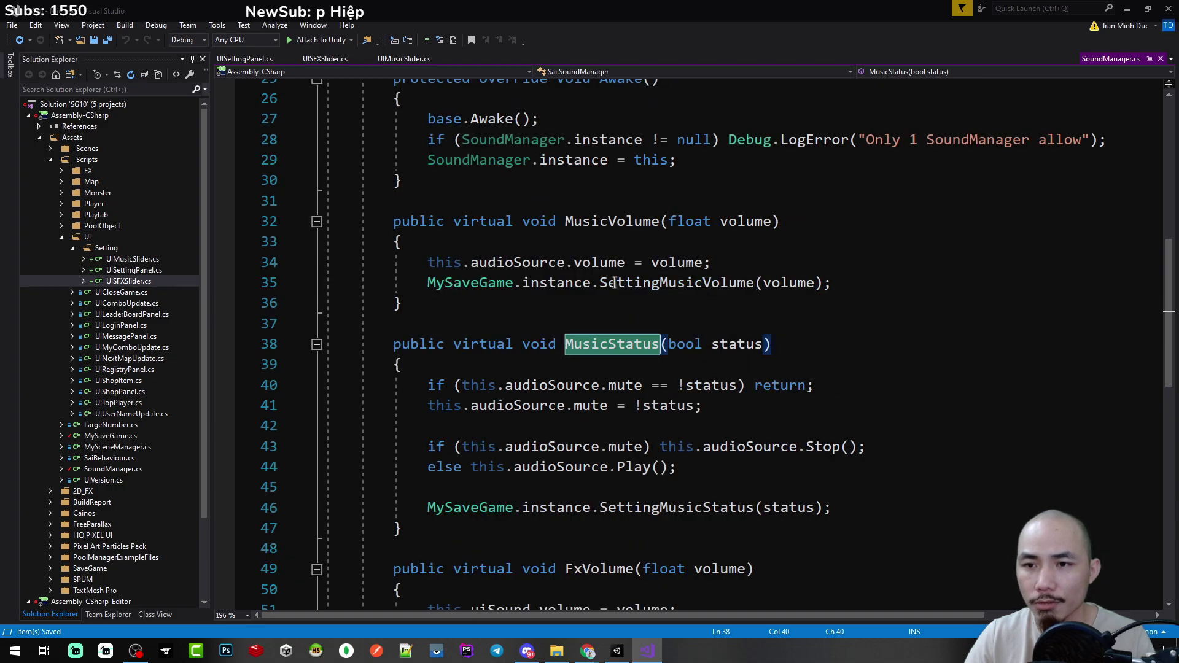
Find all MusicStatus references, open the MySaveGame.cs call, and select the LoadSetting method name
right_click(628, 348)
click(651, 441)
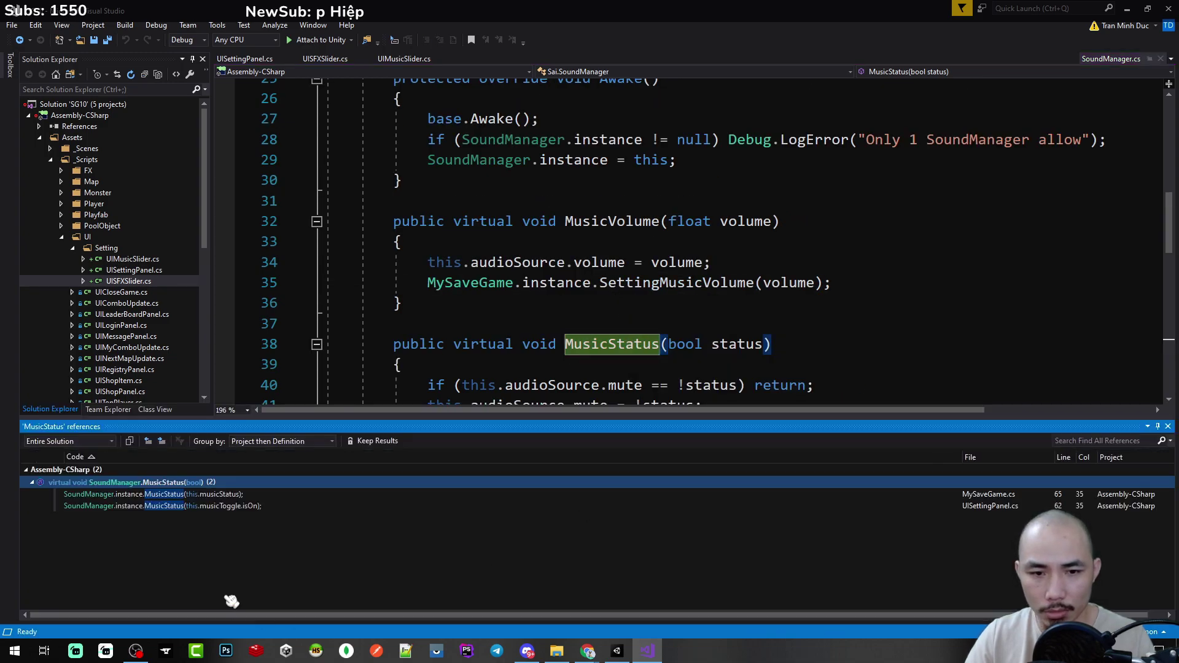
click(211, 495)
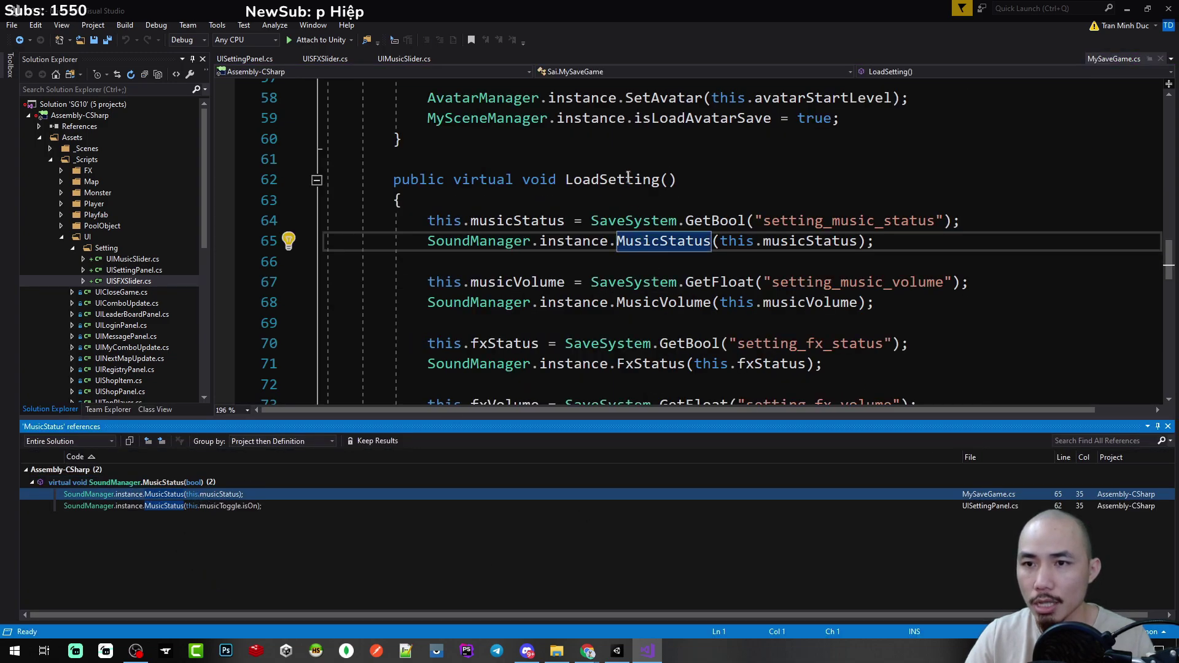
click(627, 179)
click(1167, 426)
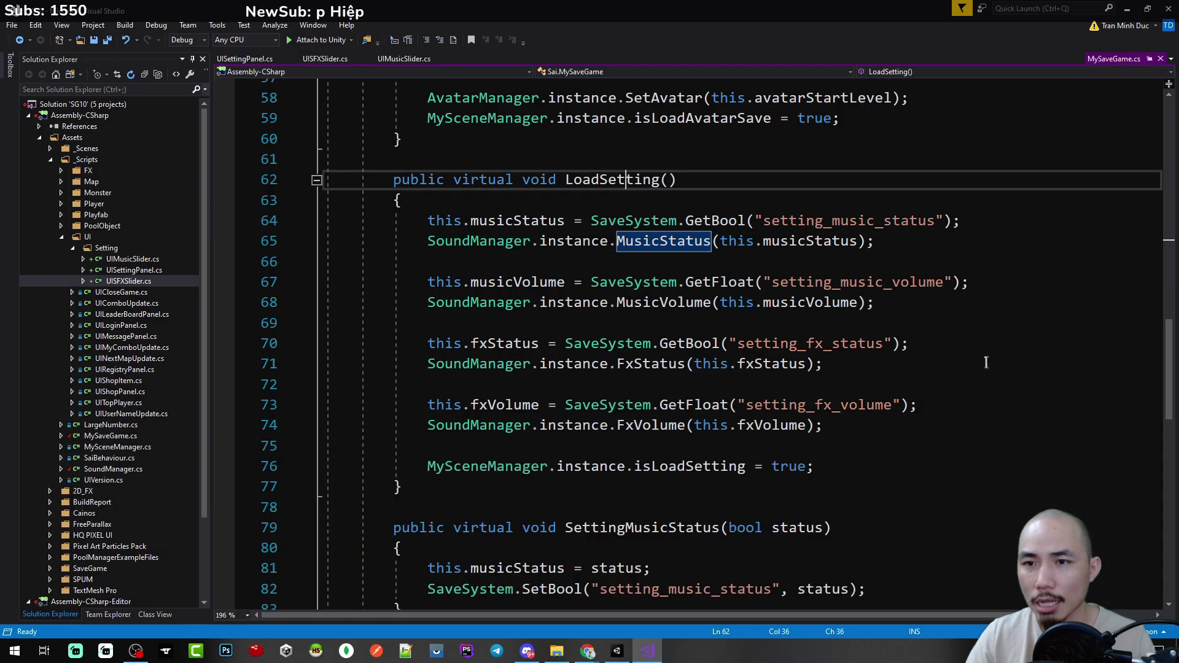
double_click(609, 181)
right_click(614, 182)
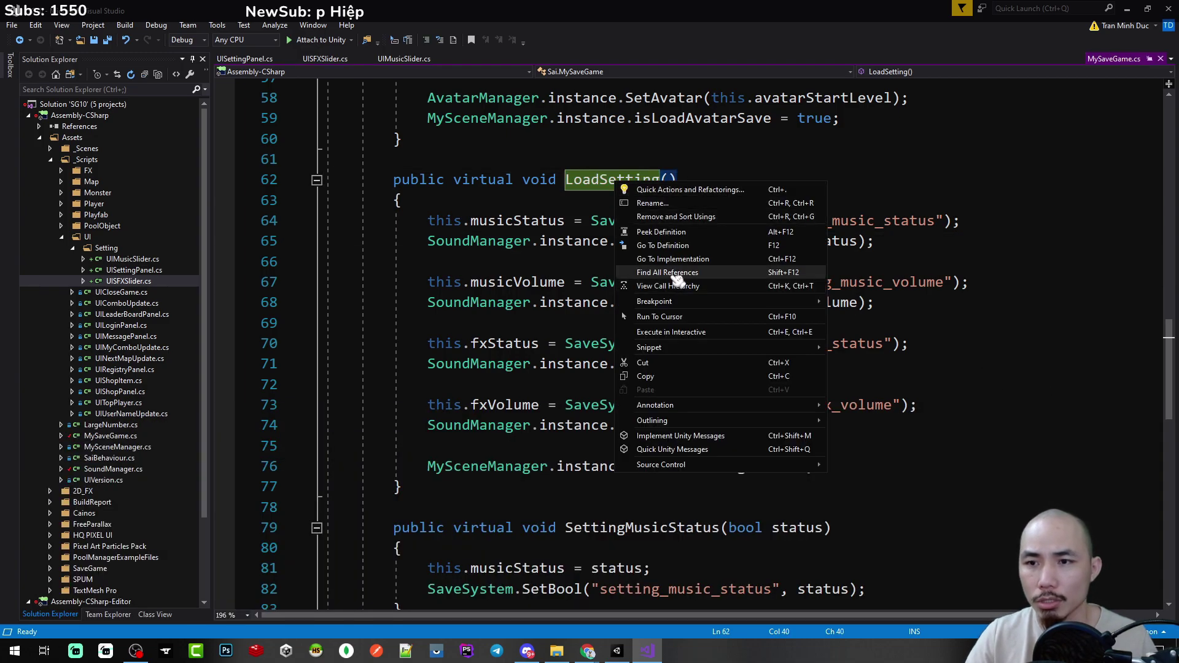
Find LoadSetting's references and open its caller in MySceneManager, reviewing the isLoadSetting check
click(676, 274)
click(144, 494)
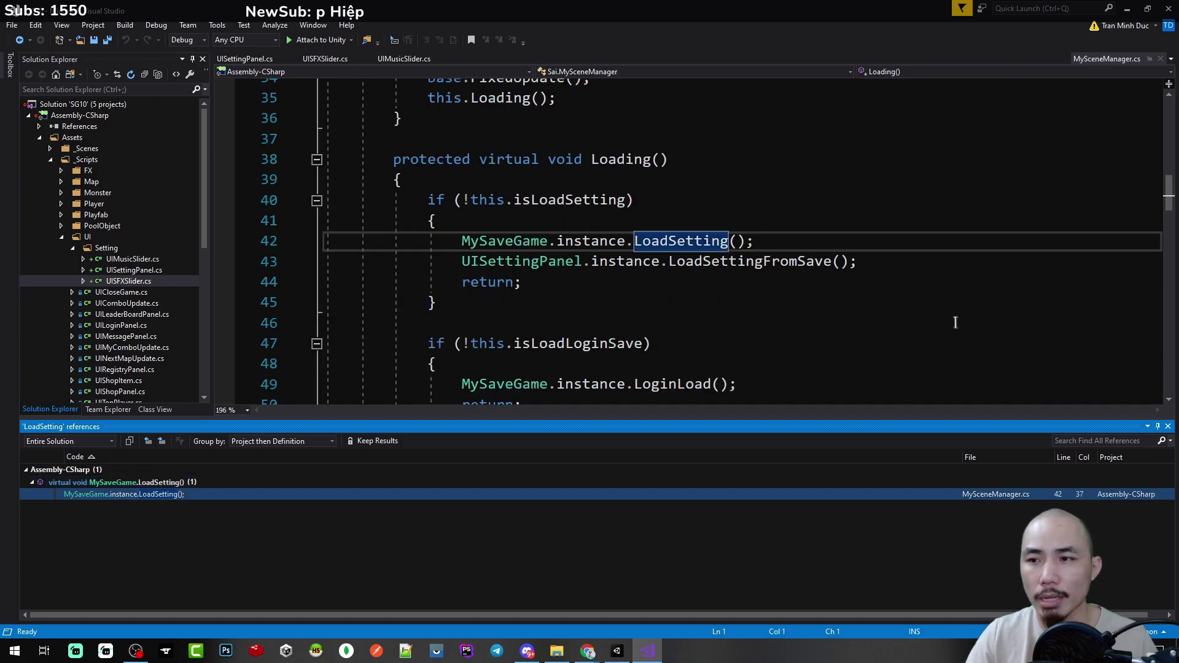
click(1167, 426)
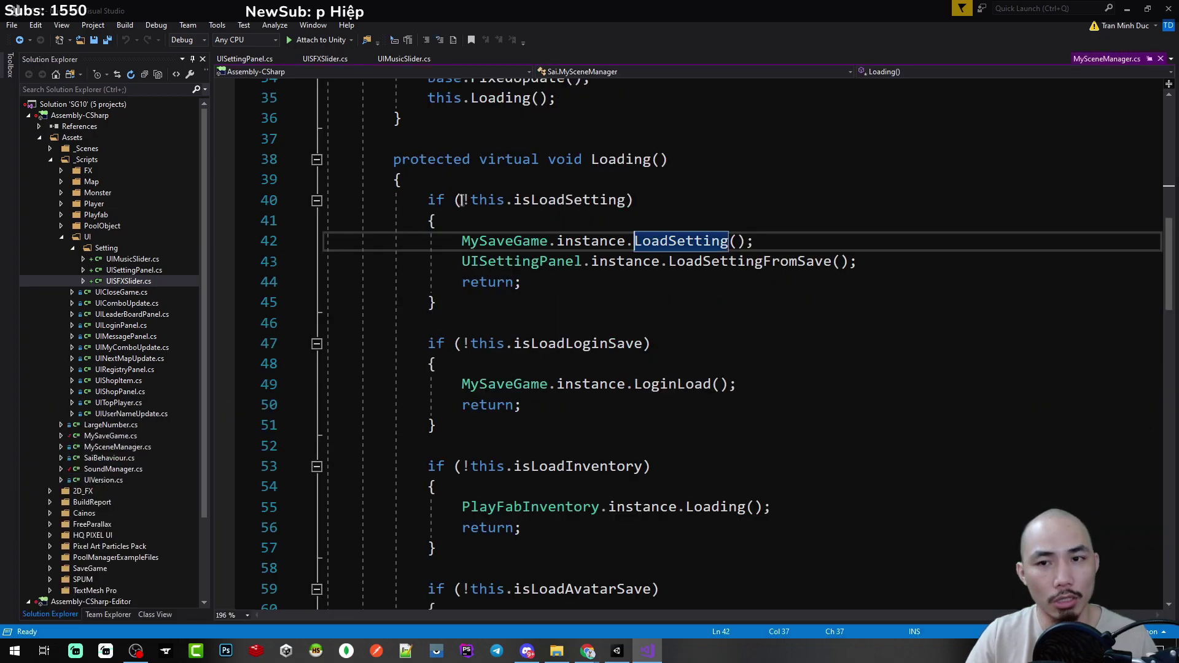
drag(461, 201, 440, 302)
scroll(552, 307, down, 2)
click(505, 220)
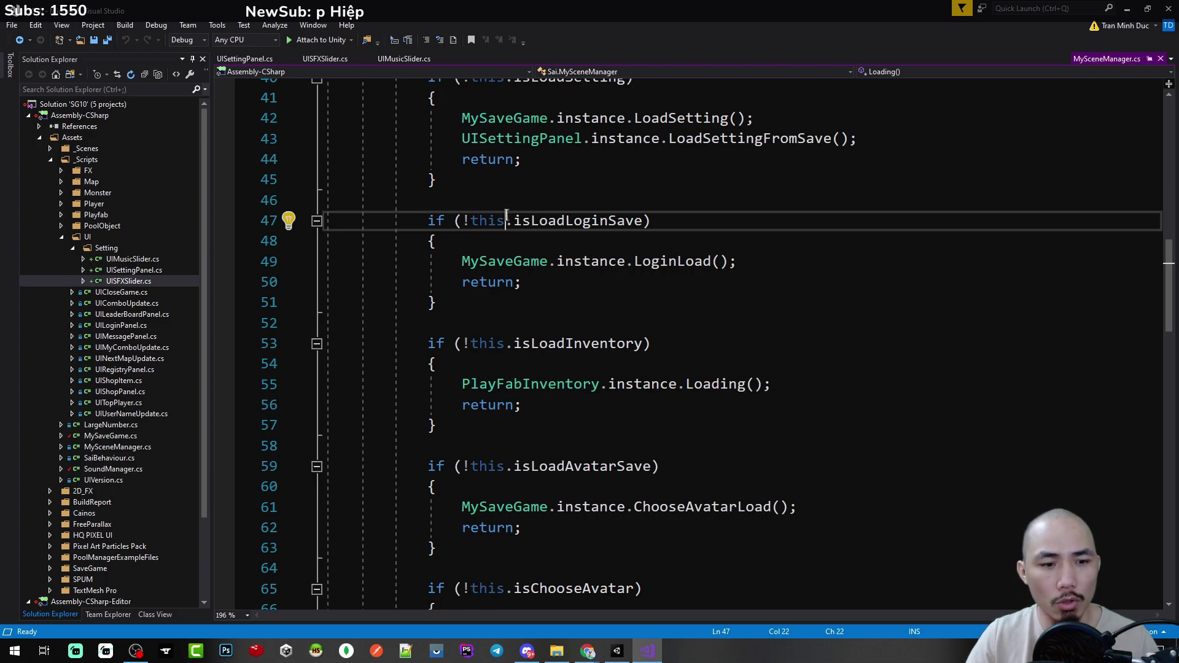
drag(506, 219, 522, 282)
scroll(548, 235, up, 2)
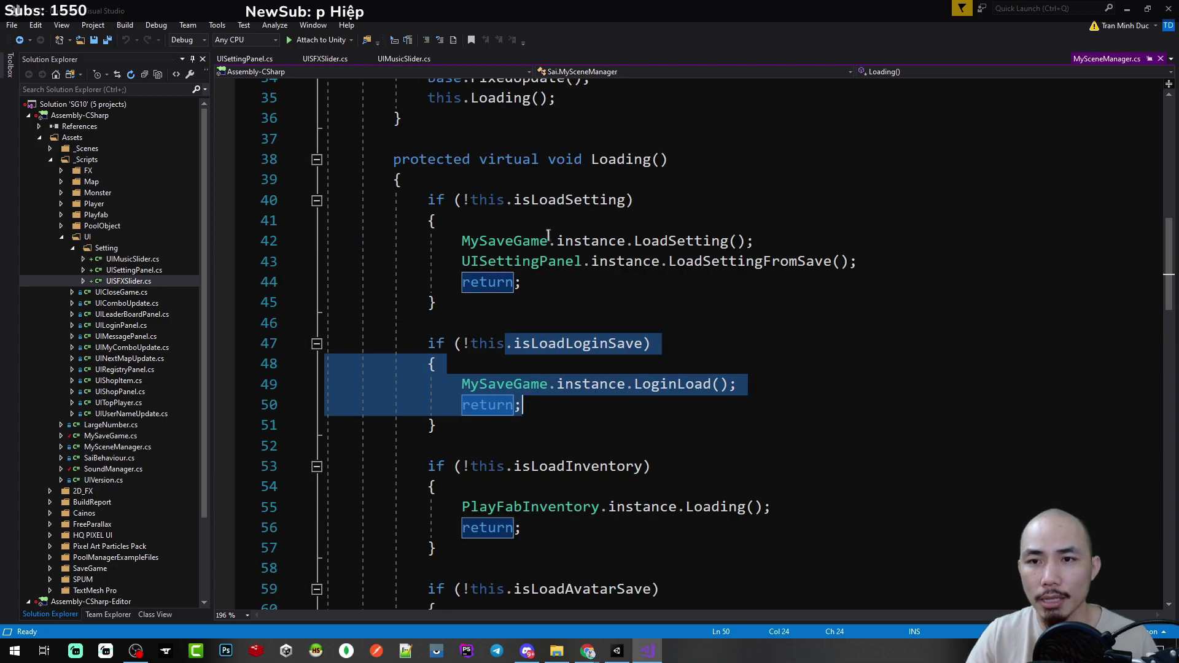
drag(510, 196, 586, 289)
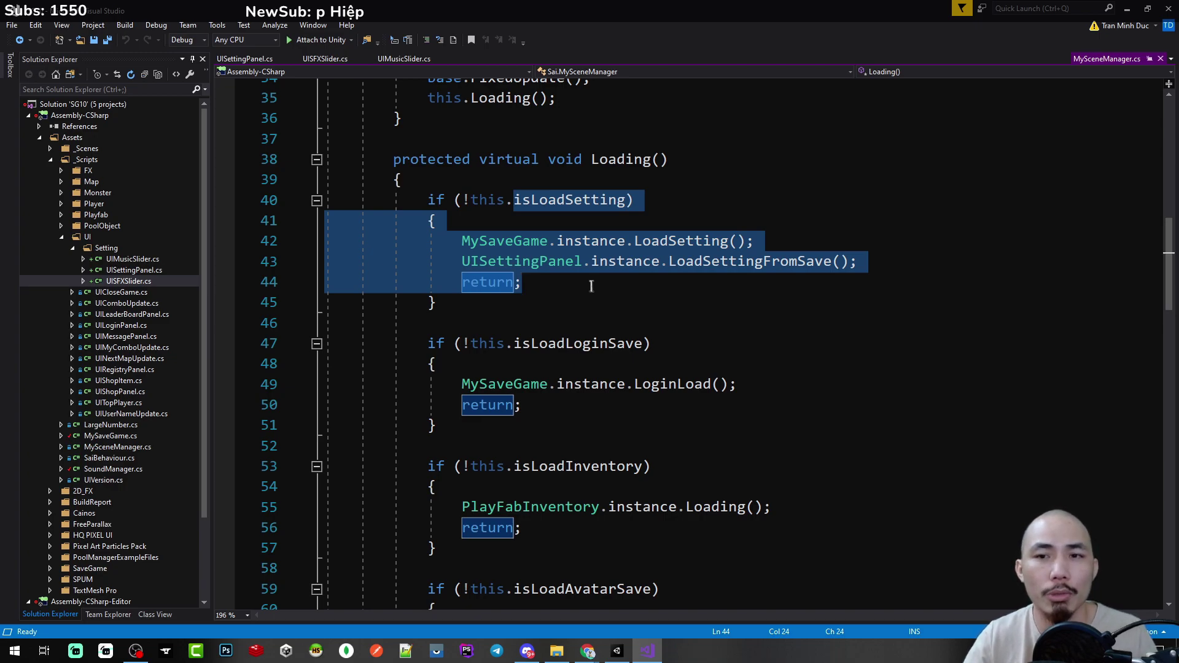
drag(569, 294, 477, 200)
click(548, 200)
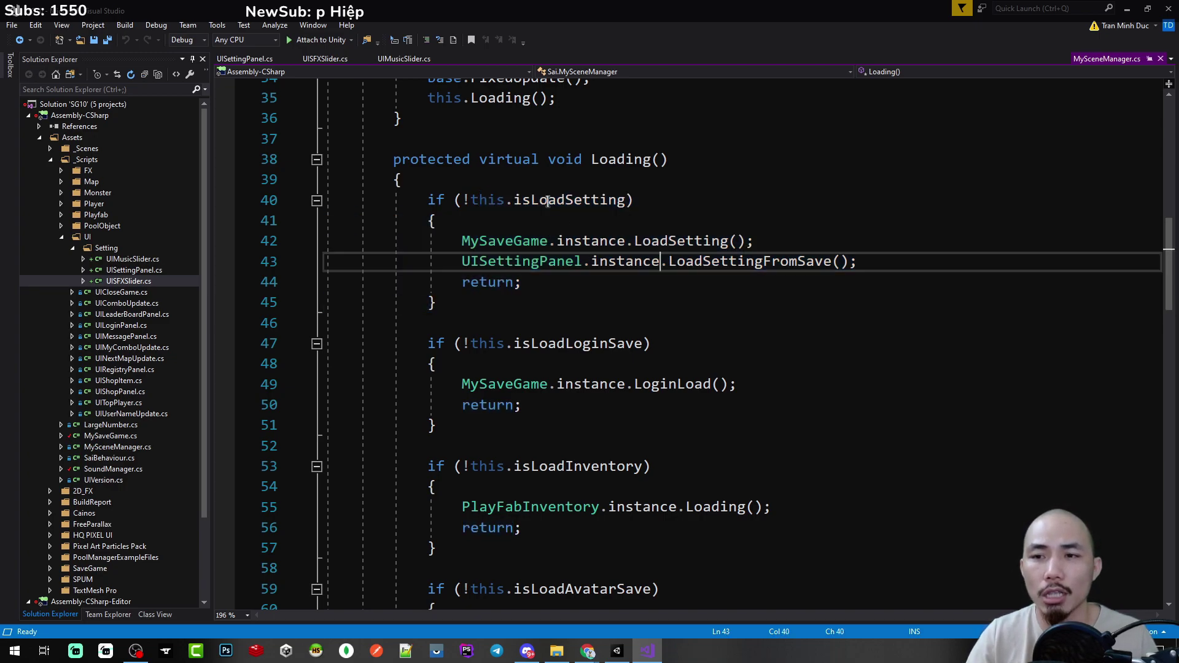
Follow LoadSettingFromSave to its definition, check the musicStatus read from MySaveGame, then return to Unity
drag(491, 241, 704, 236)
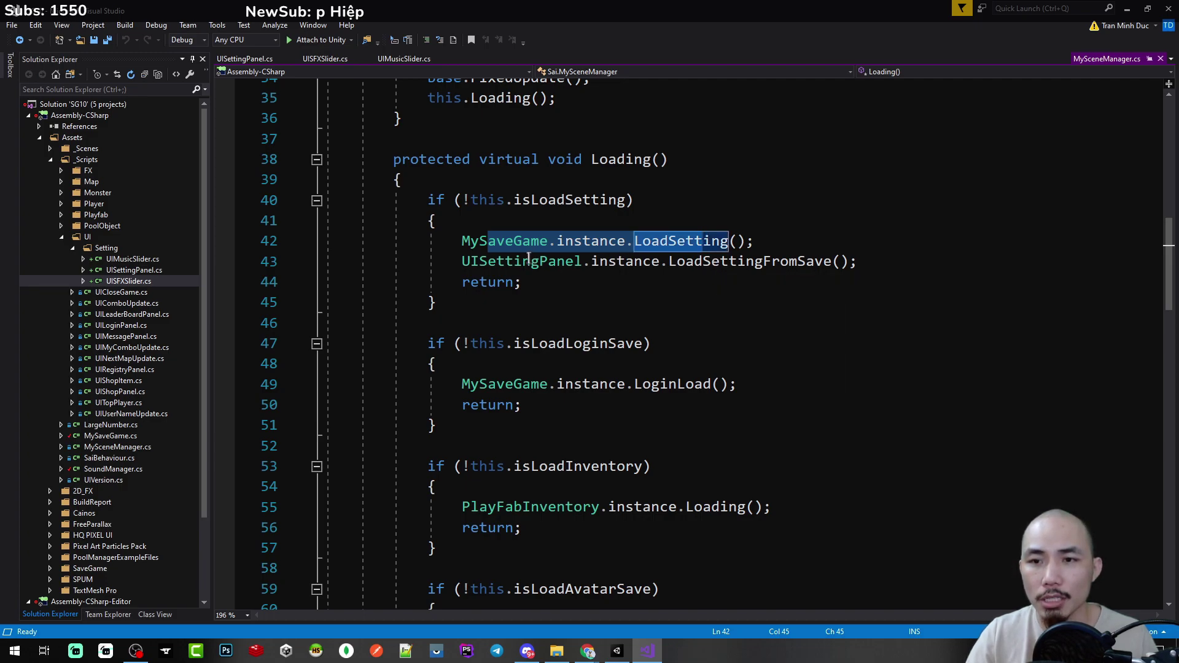
drag(529, 261, 684, 263)
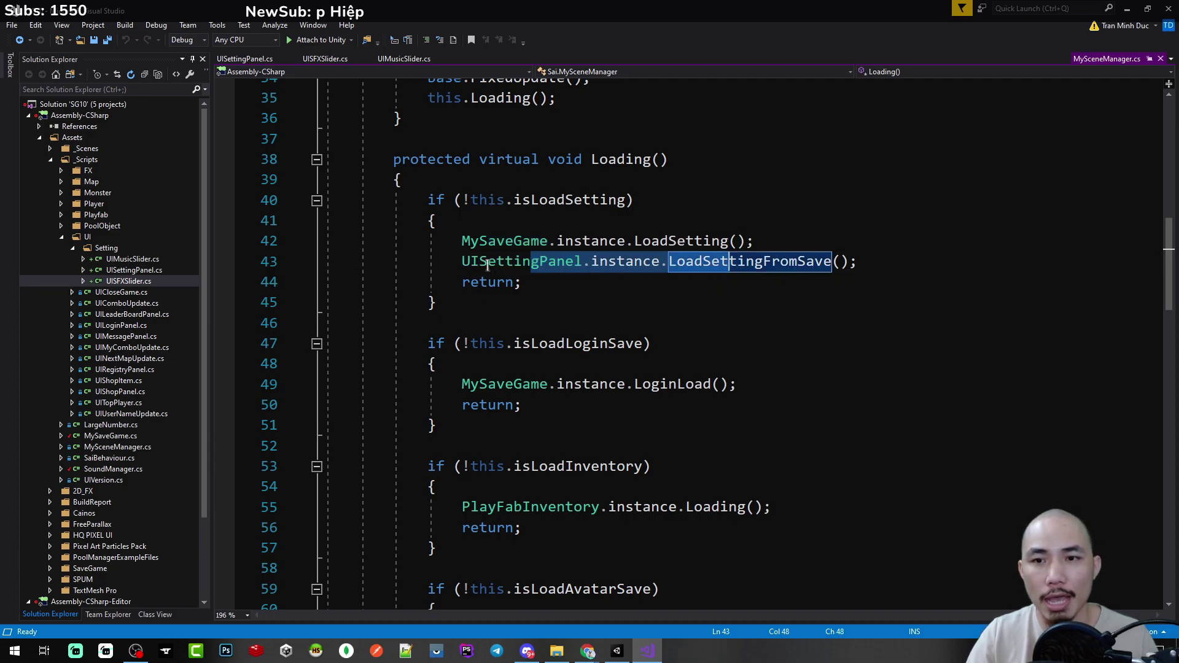
click(763, 263)
key(F12)
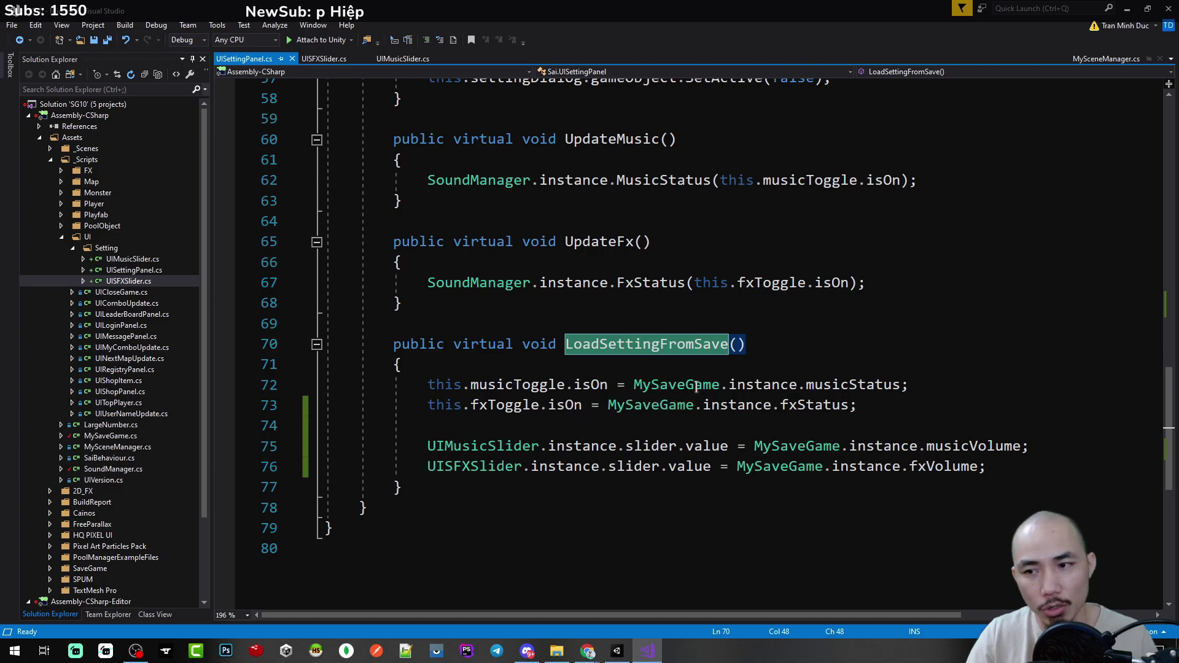
click(838, 387)
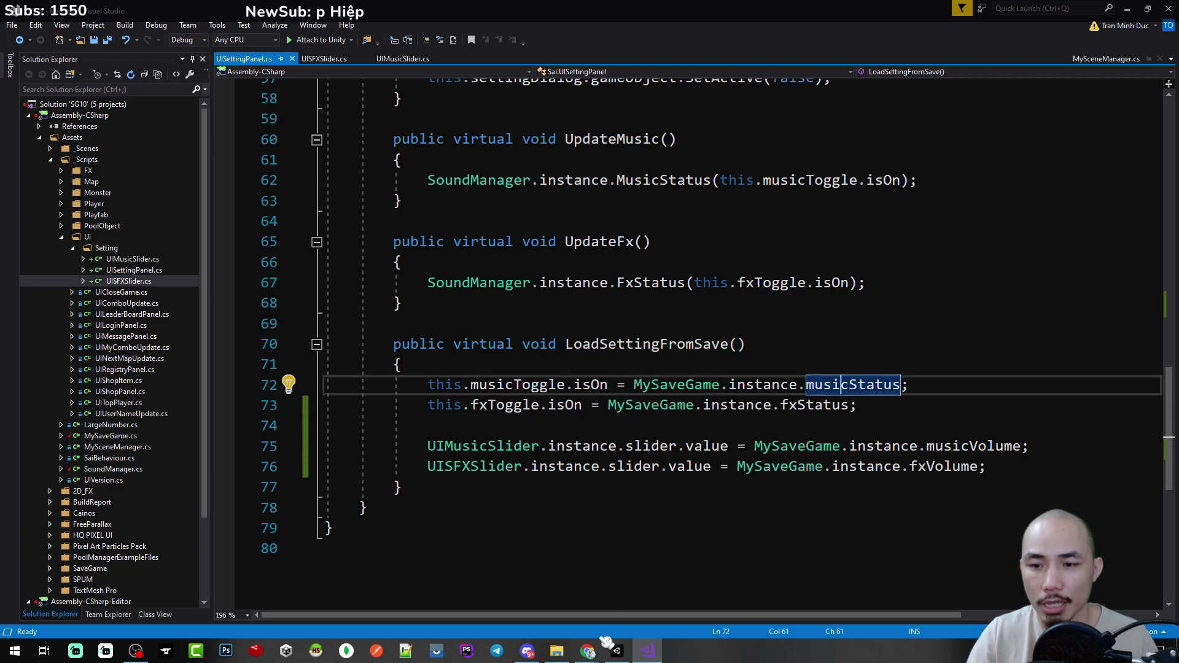
click(616, 651)
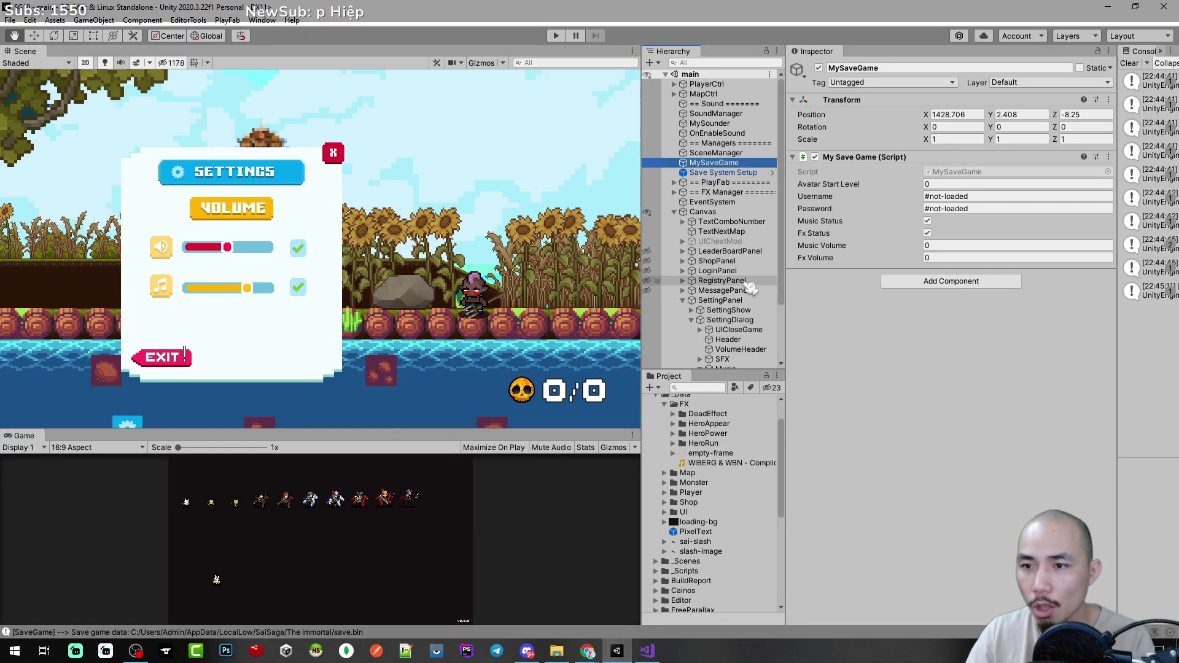
Select MusicToggle to view its Toggle settings, then start Play mode
scroll(750, 287, down, 5)
click(746, 324)
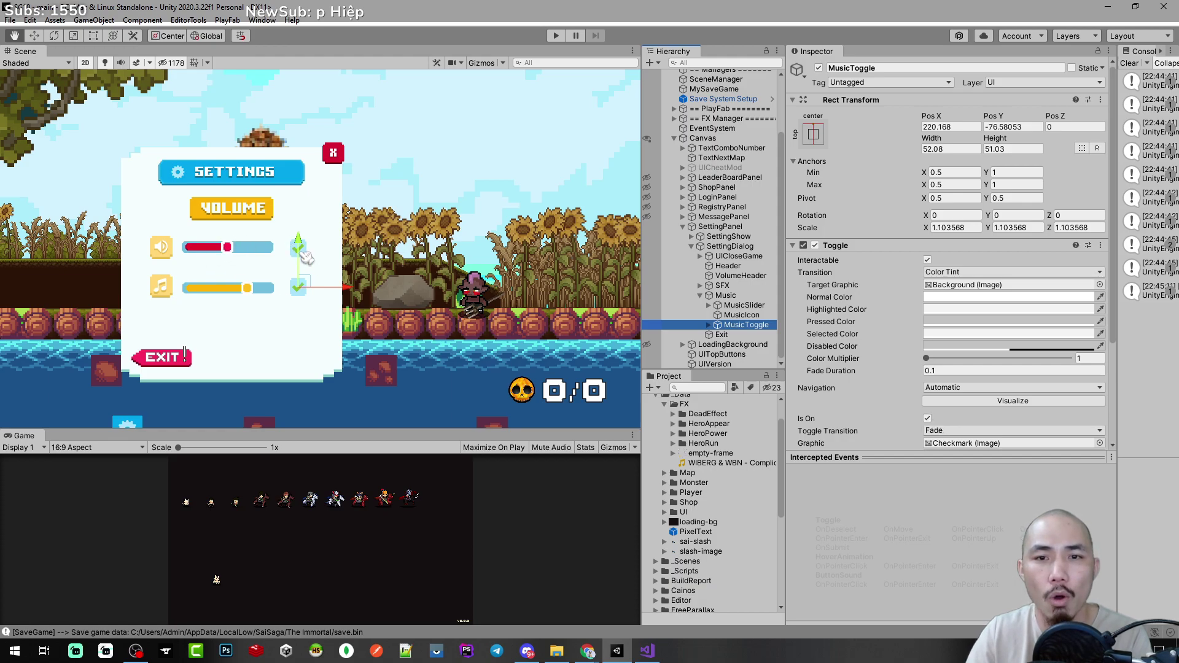
click(557, 37)
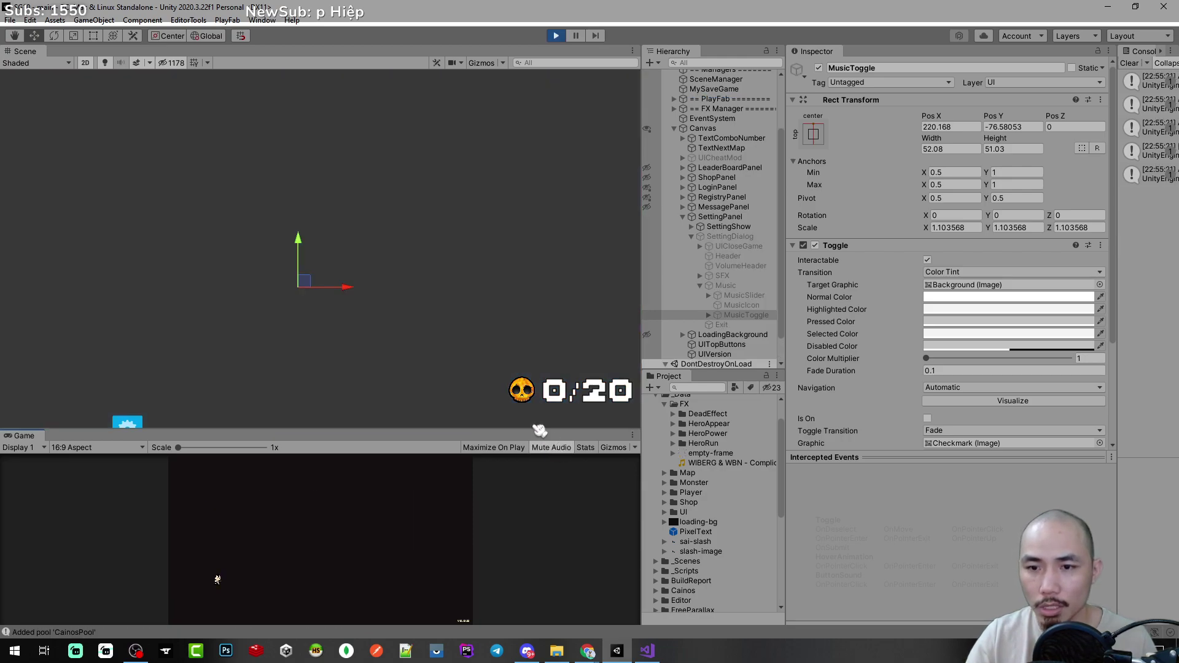
Enlarge the Game view and open the in-game Settings dialog, restarting Play mode once
drag(530, 428, 534, 248)
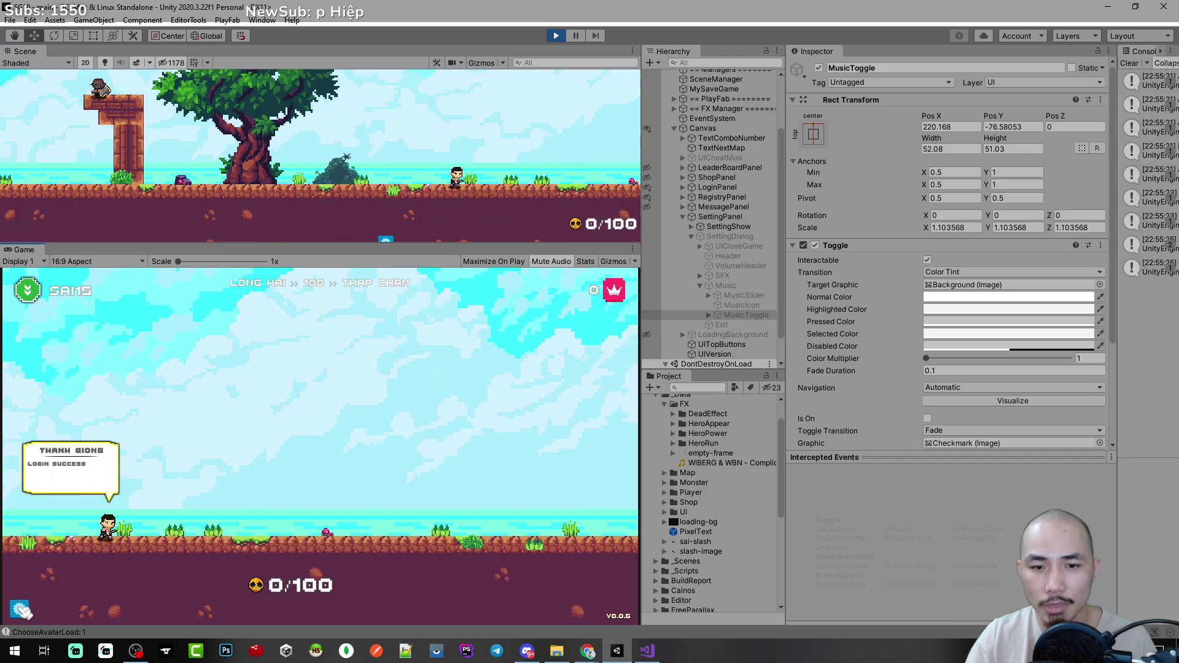
click(19, 609)
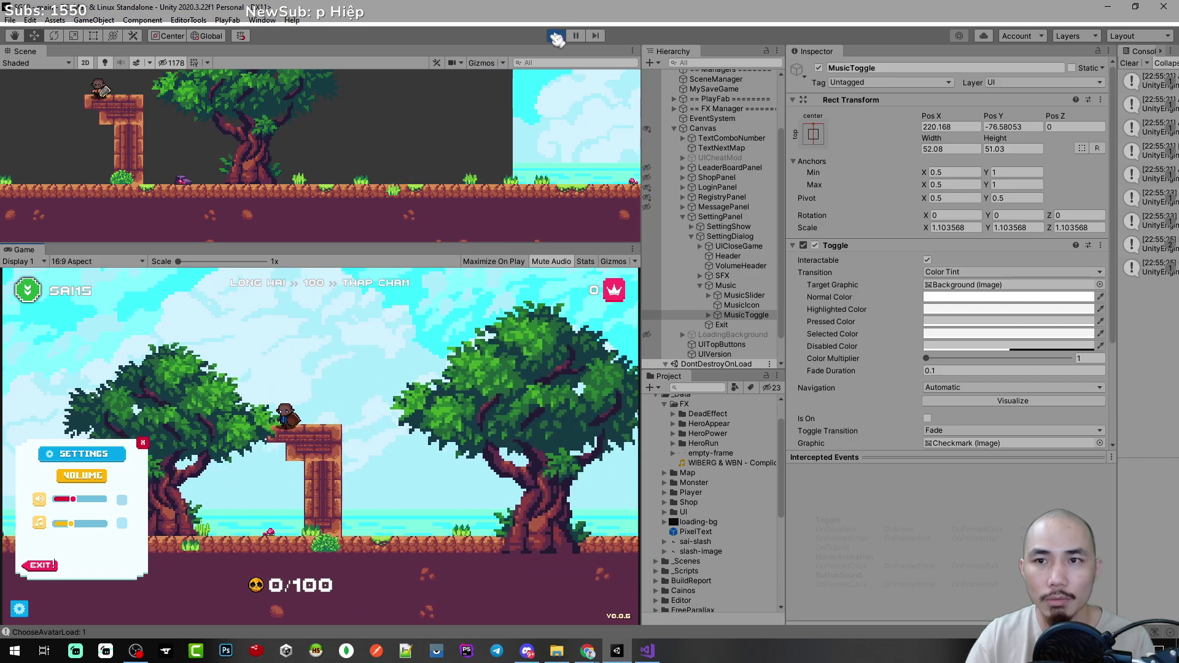
click(557, 37)
click(556, 37)
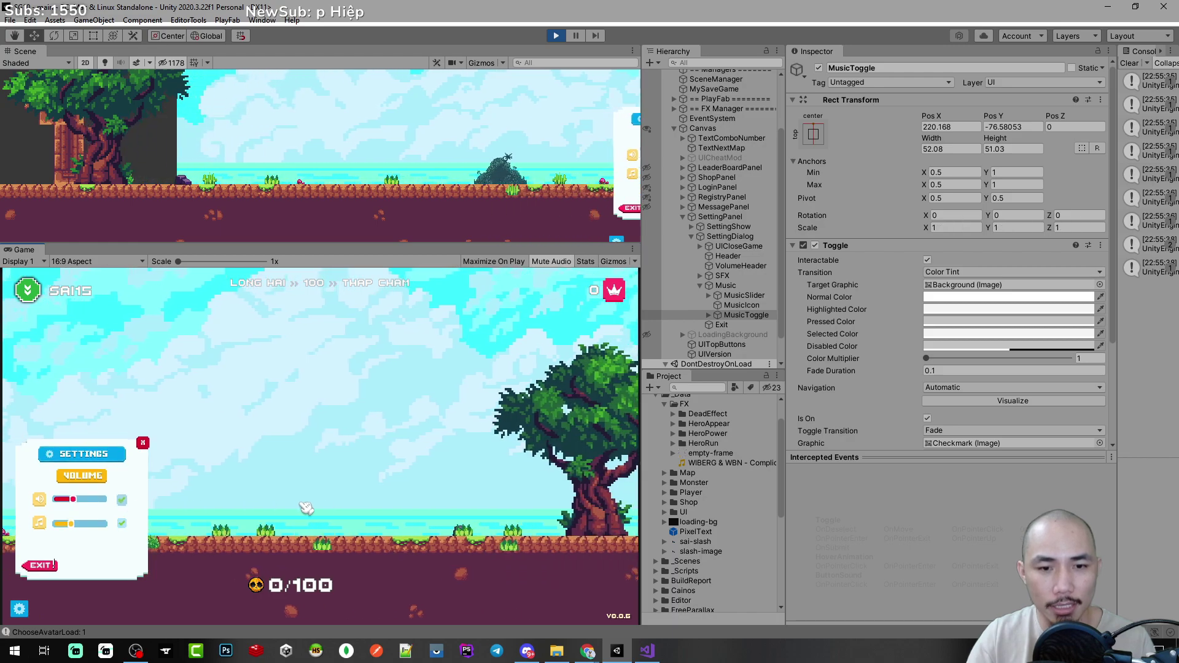
click(558, 35)
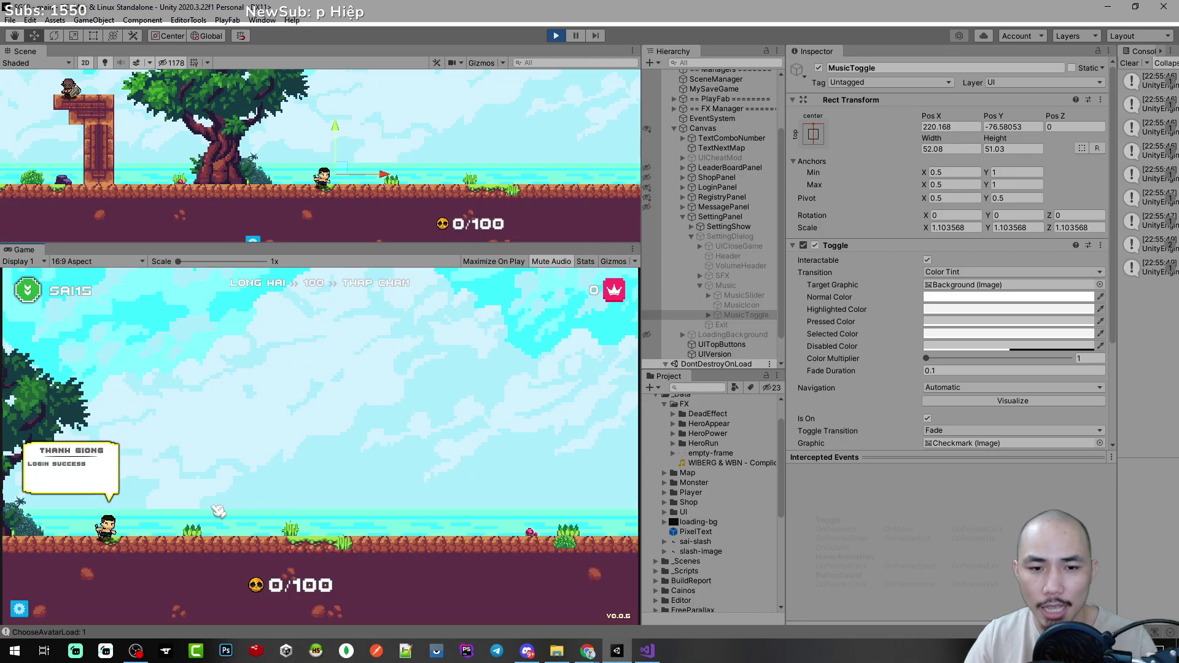
Turn up the music and sound-effects sliders in the in-game settings, then stop the game
click(19, 609)
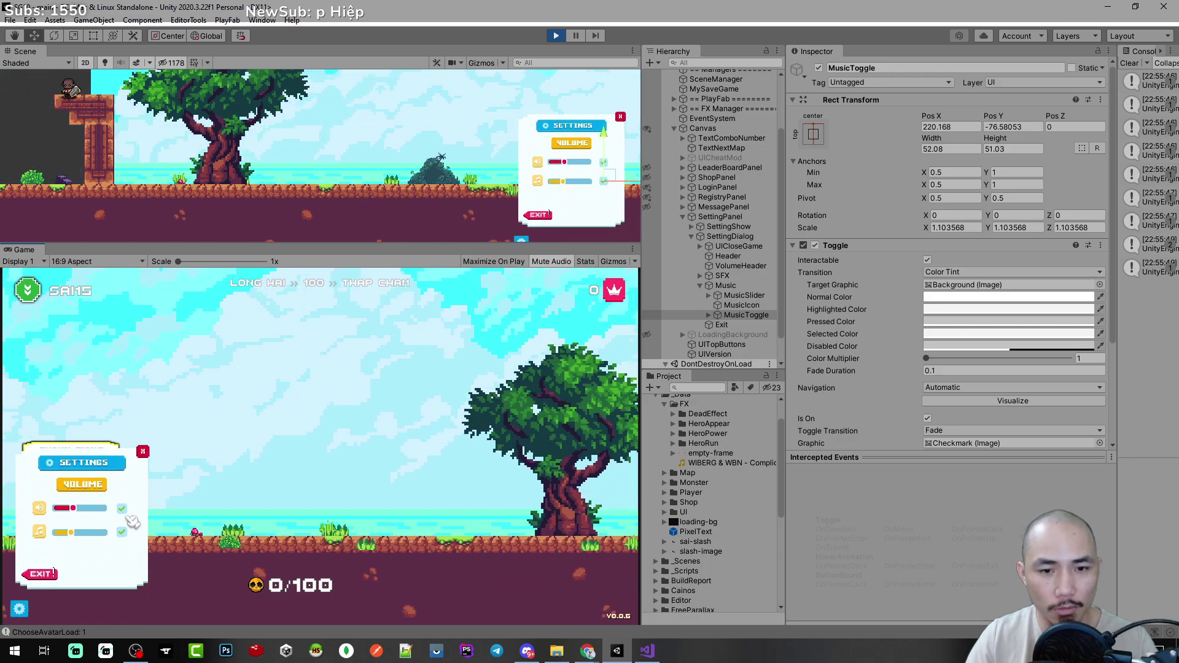
click(93, 523)
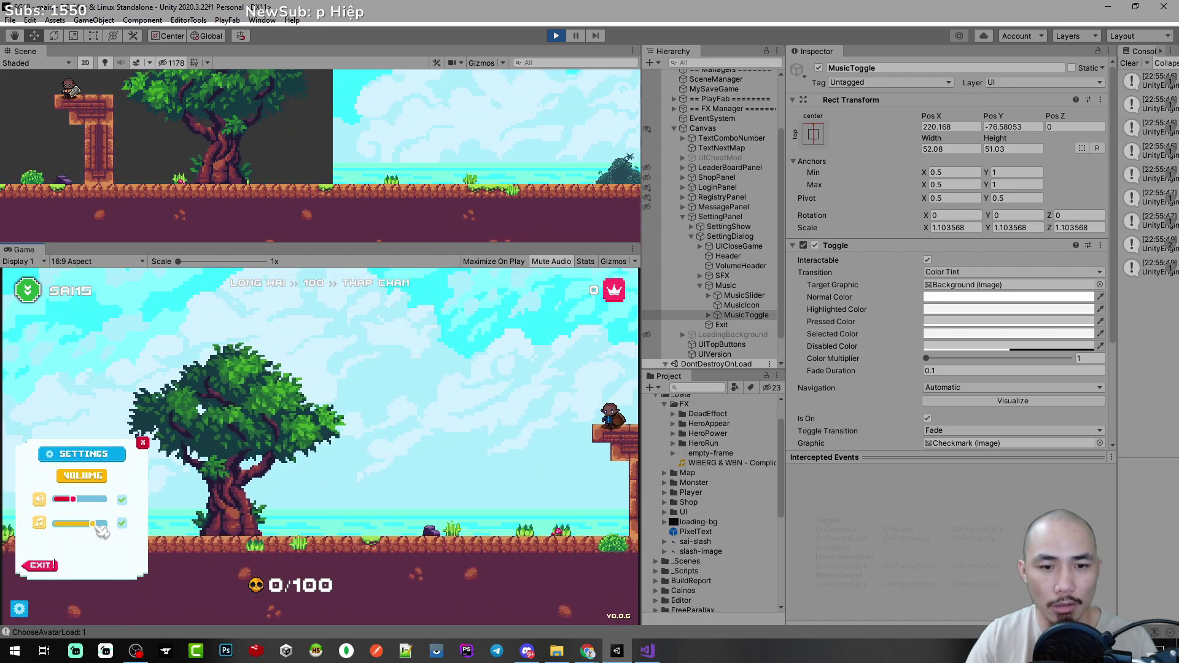
click(91, 500)
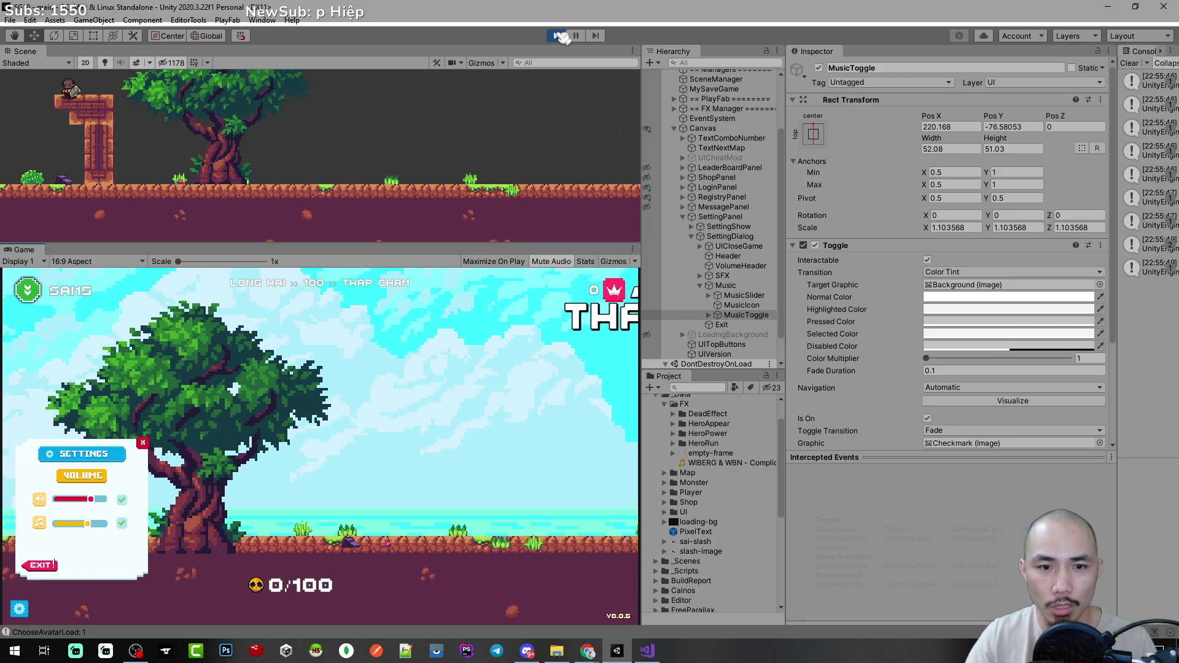
click(560, 36)
click(560, 36)
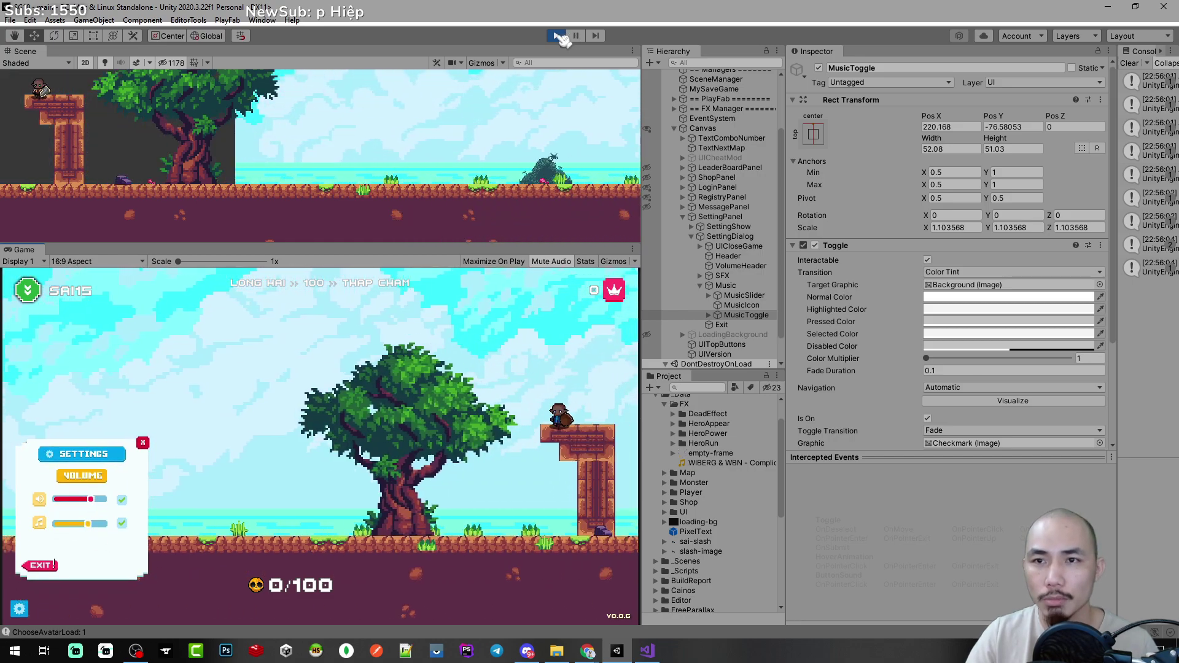
click(559, 37)
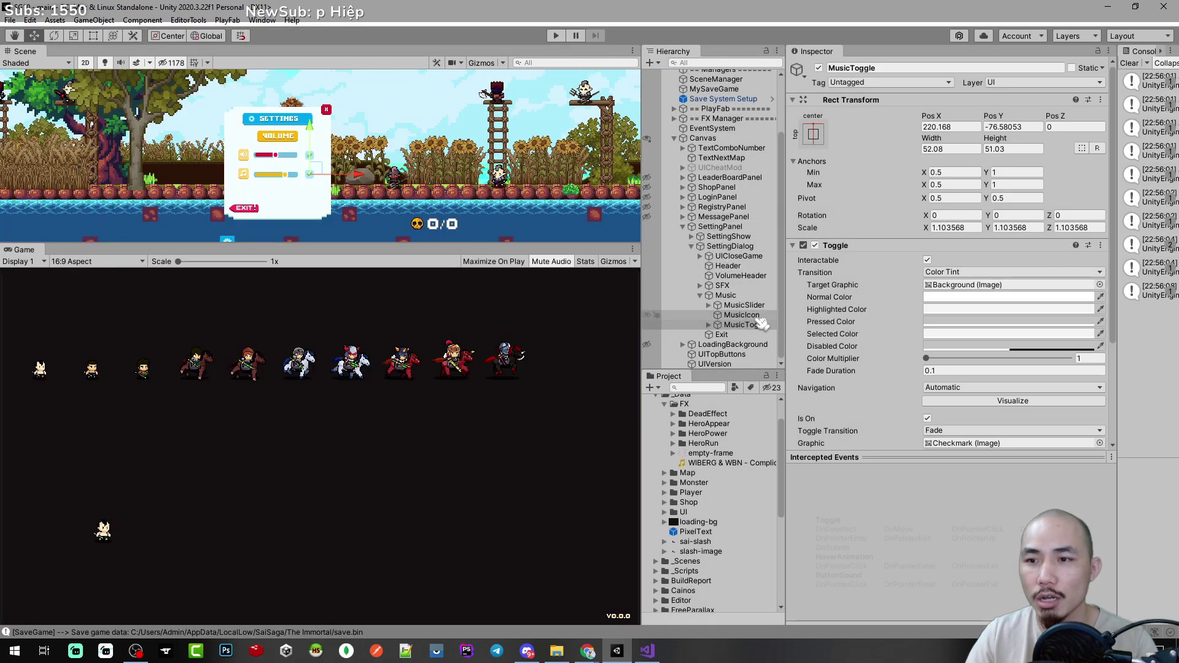
Widen the Hierarchy and select MusicSlider to inspect its Slider settings
drag(786, 307, 830, 307)
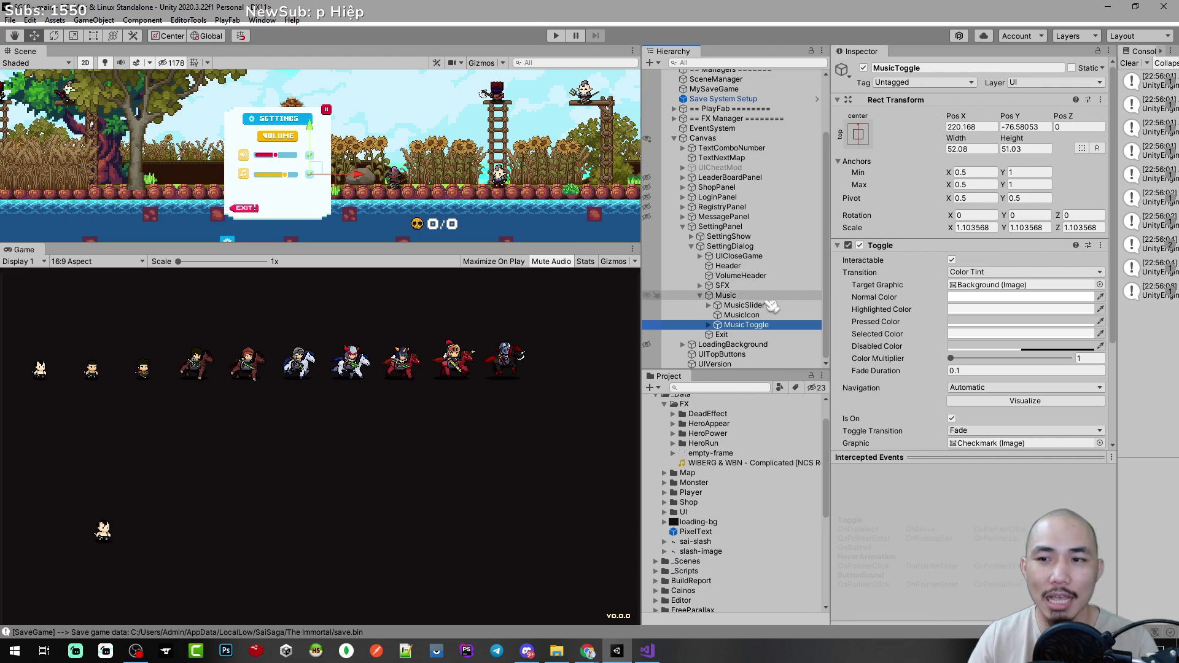
click(742, 306)
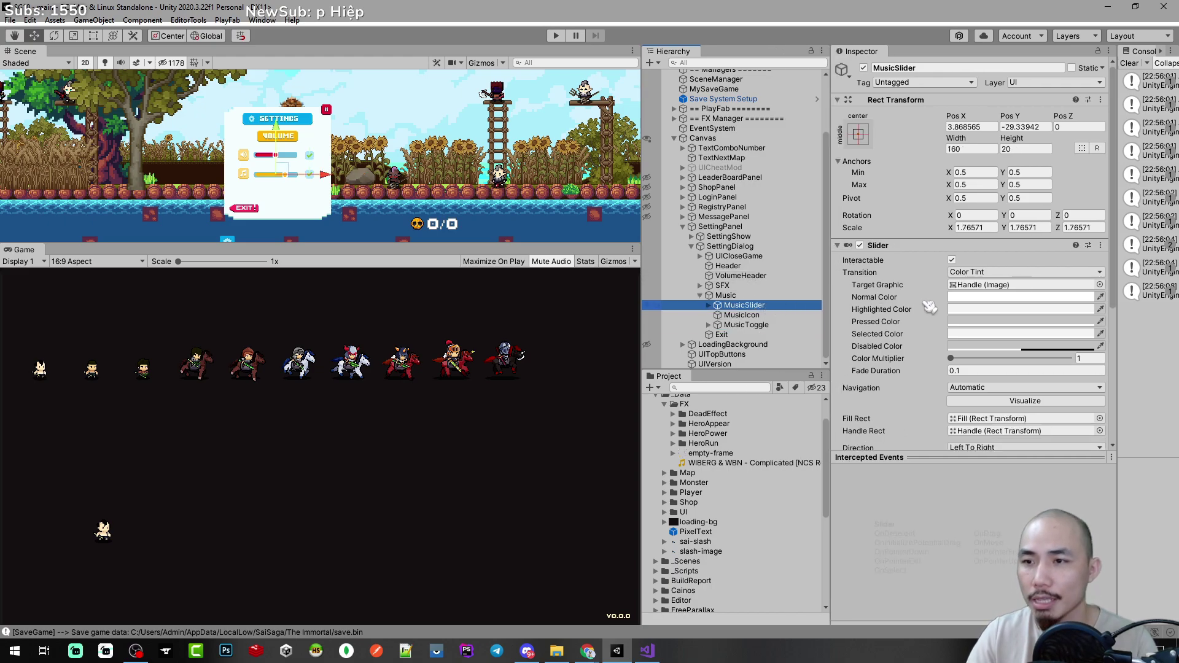
scroll(924, 304, down, 3)
scroll(921, 301, down, 3)
scroll(912, 205, up, 3)
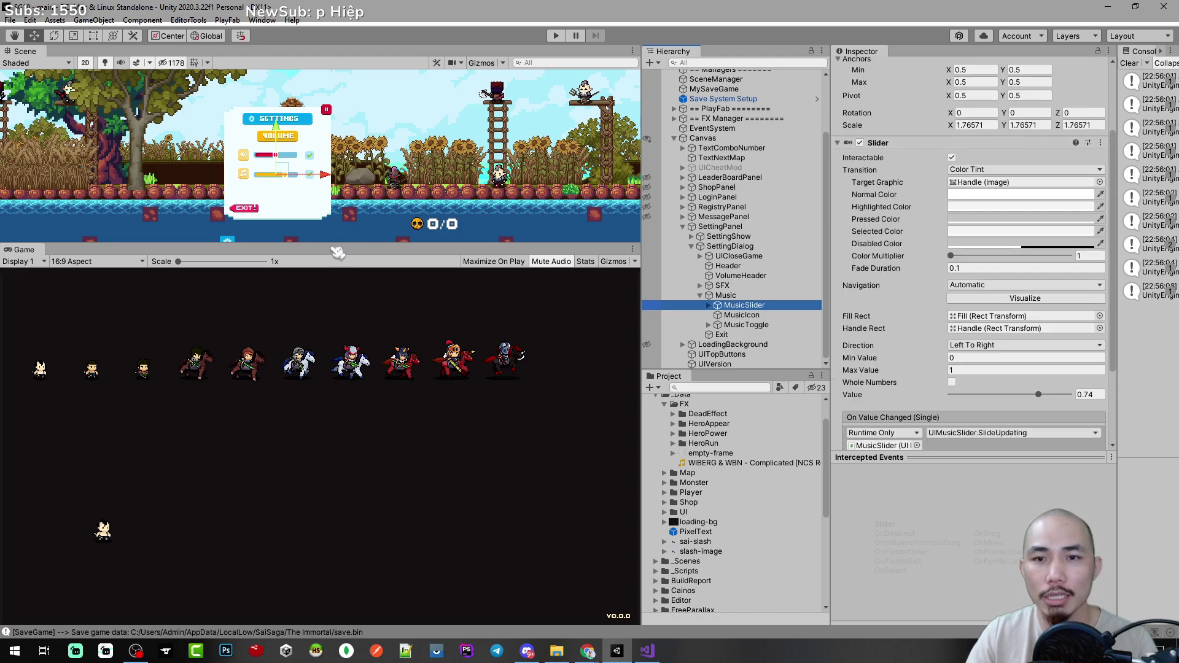
drag(337, 253, 337, 419)
scroll(999, 344, down, 3)
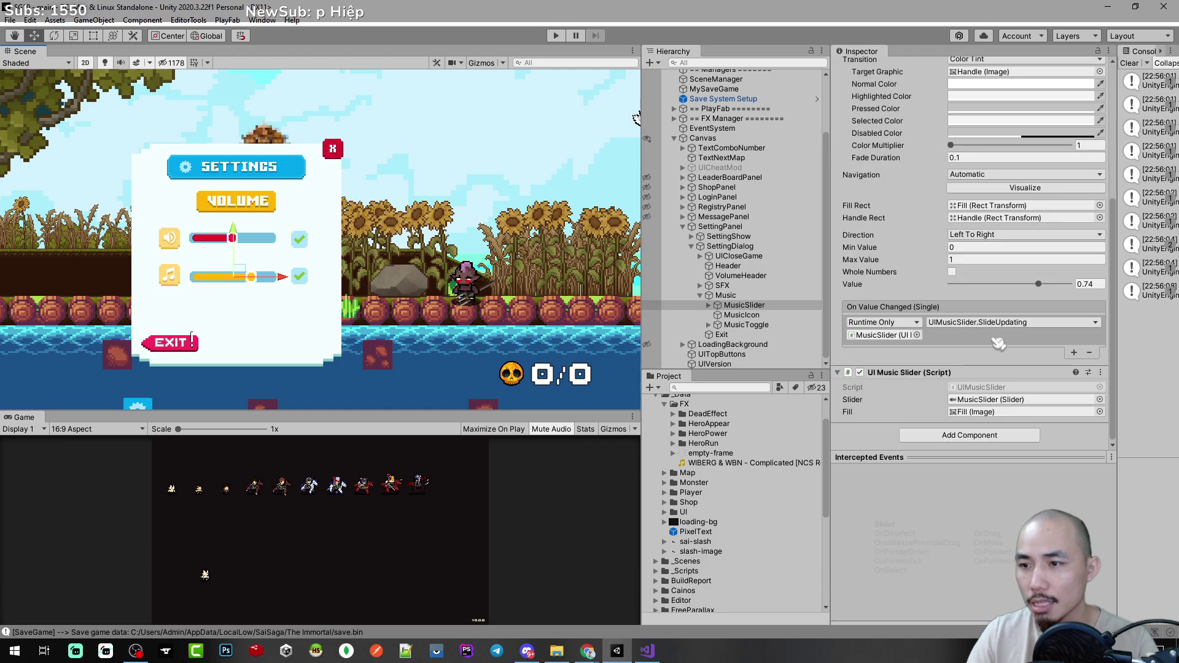
Drag MusicSlider's Value down and back up to 0.673, then bring up SFXSlider
mouse_move(1042, 288)
mouse_down()
mouse_move(972, 290)
mouse_move(1023, 289)
mouse_move(1012, 285)
mouse_up()
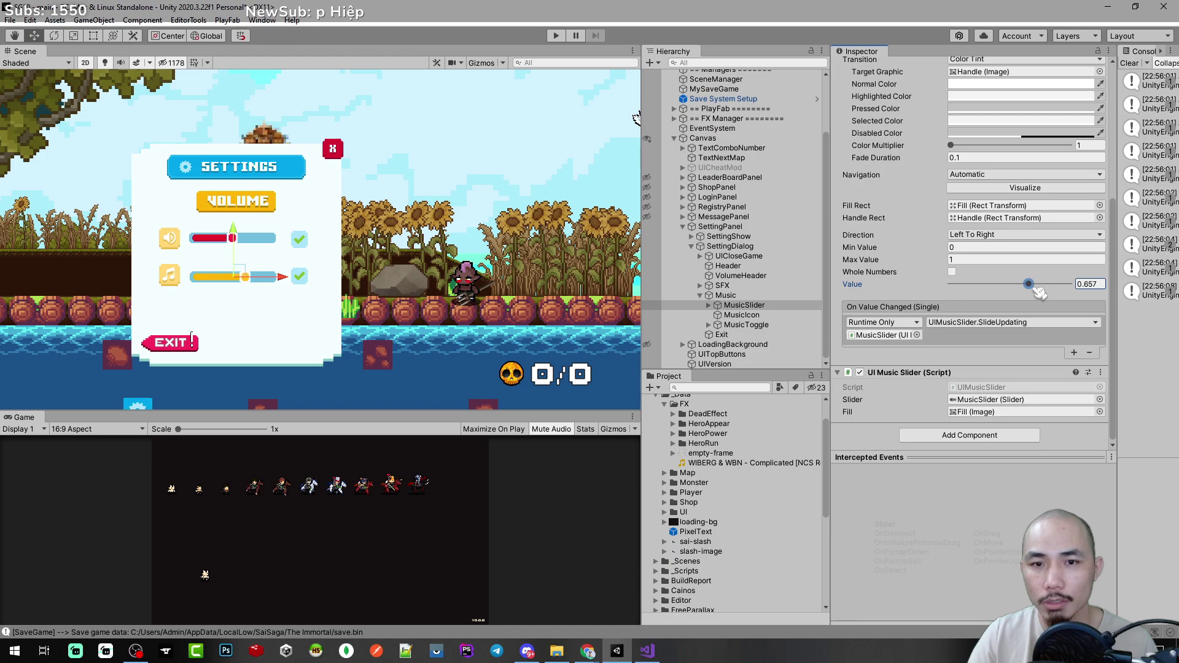
drag(1030, 289, 1040, 289)
scroll(989, 307, up, 3)
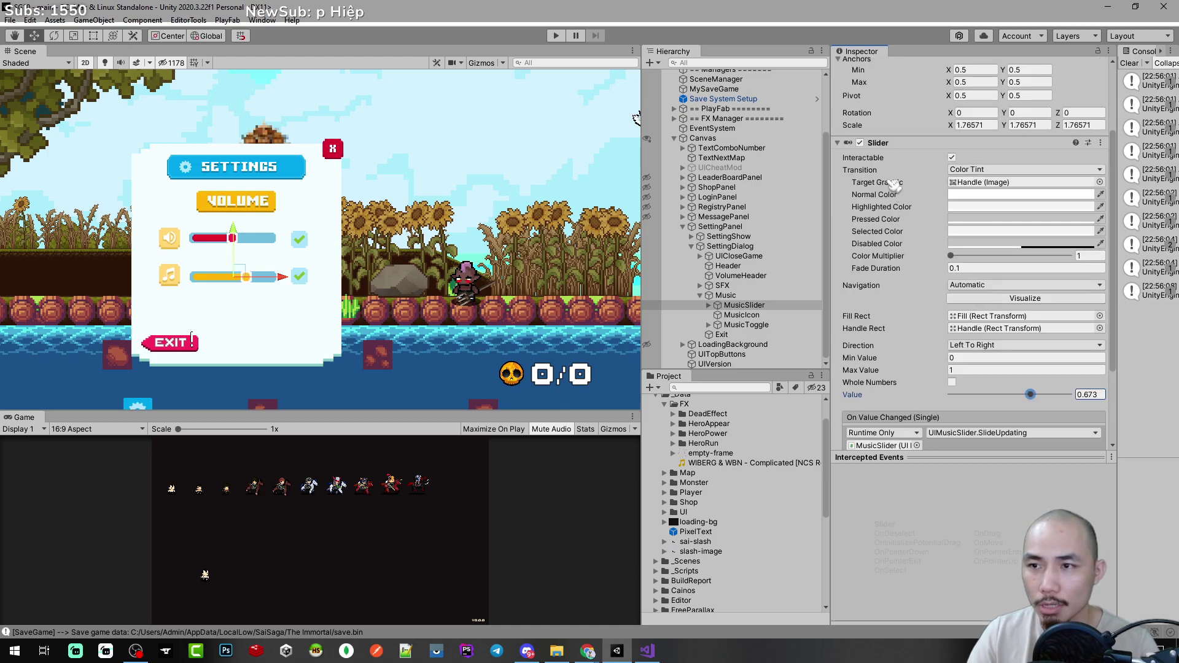
scroll(893, 163, down, 3)
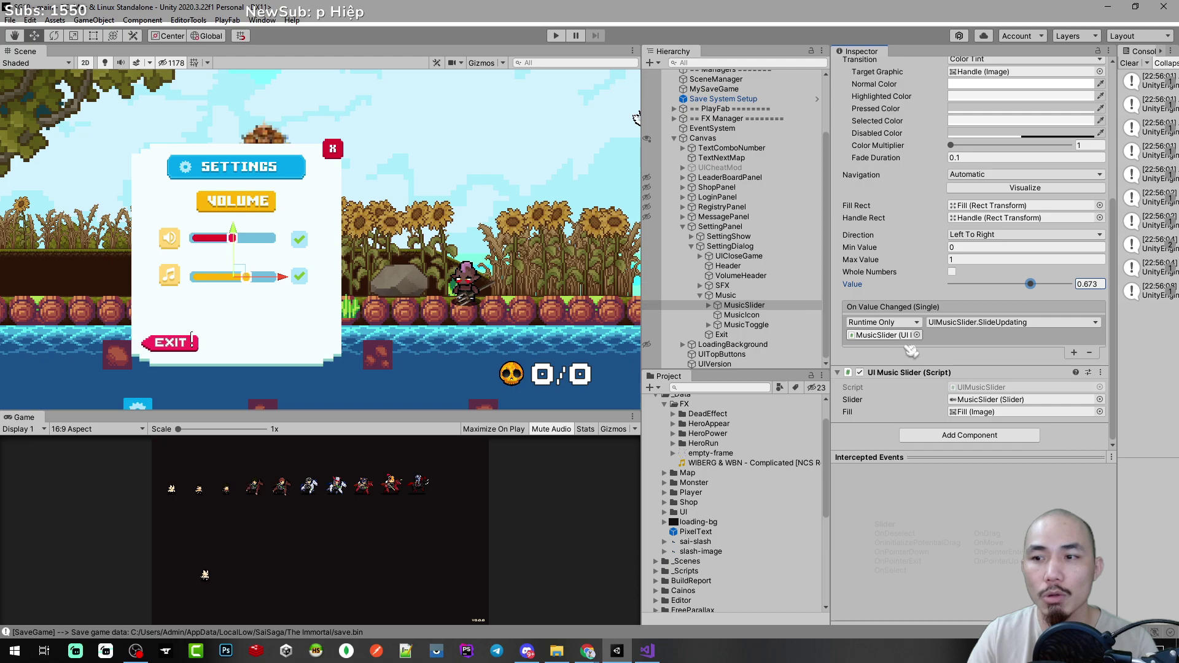
mouse_move(733, 289)
mouse_down()
mouse_move(761, 300)
mouse_move(933, 296)
mouse_up()
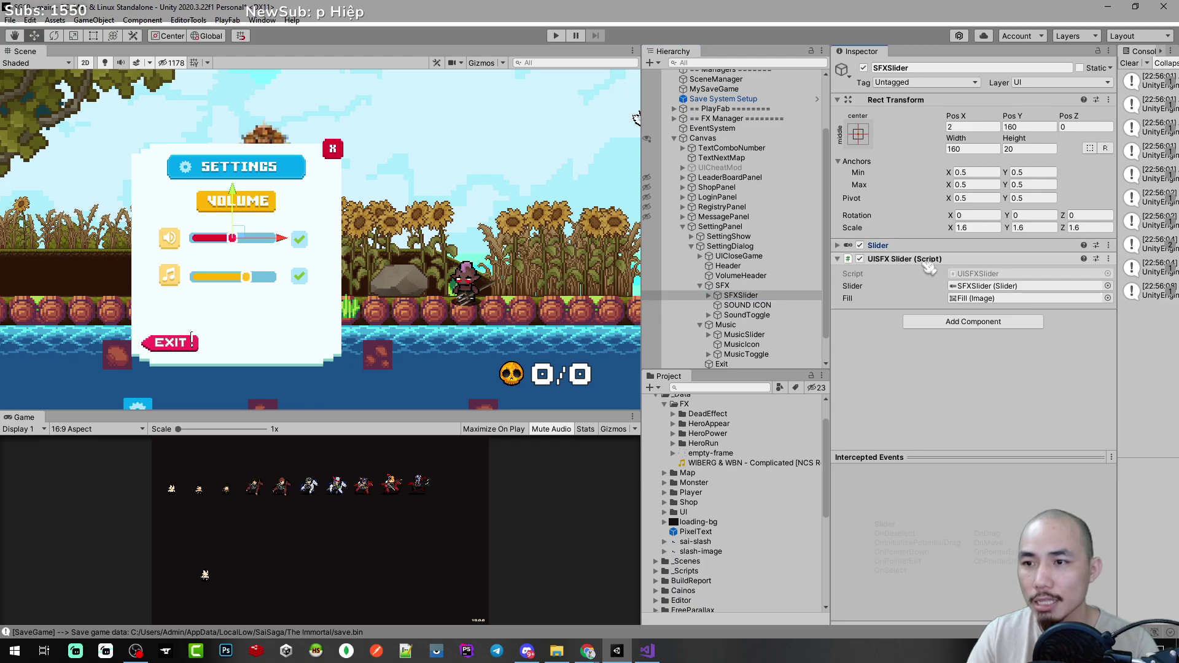
Select MusicSlider and trace its Slider and Fill reference fields to their objects
click(744, 335)
click(700, 286)
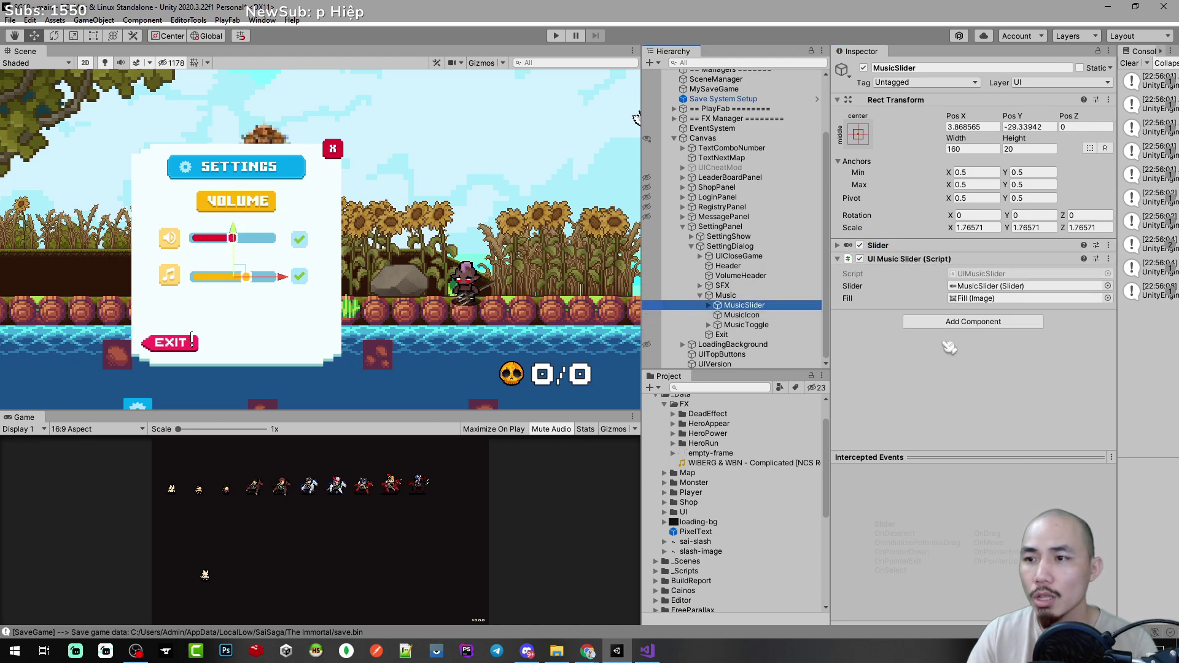
click(984, 286)
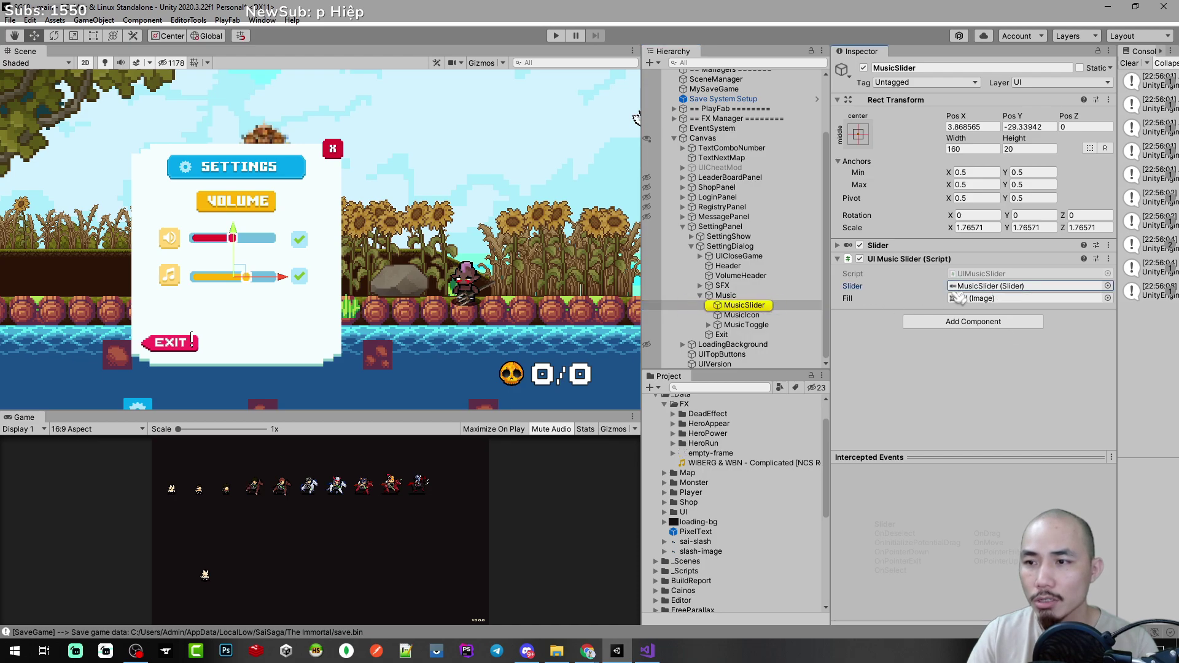
click(982, 299)
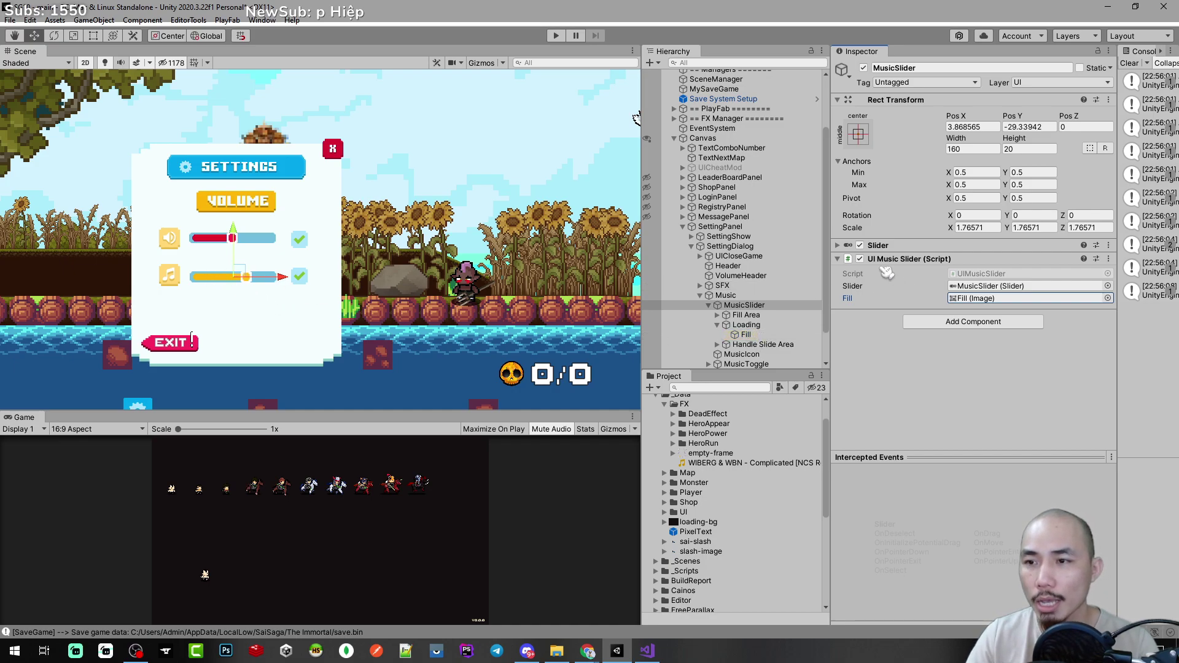
click(878, 245)
scroll(967, 278, down, 3)
scroll(967, 278, down, 4)
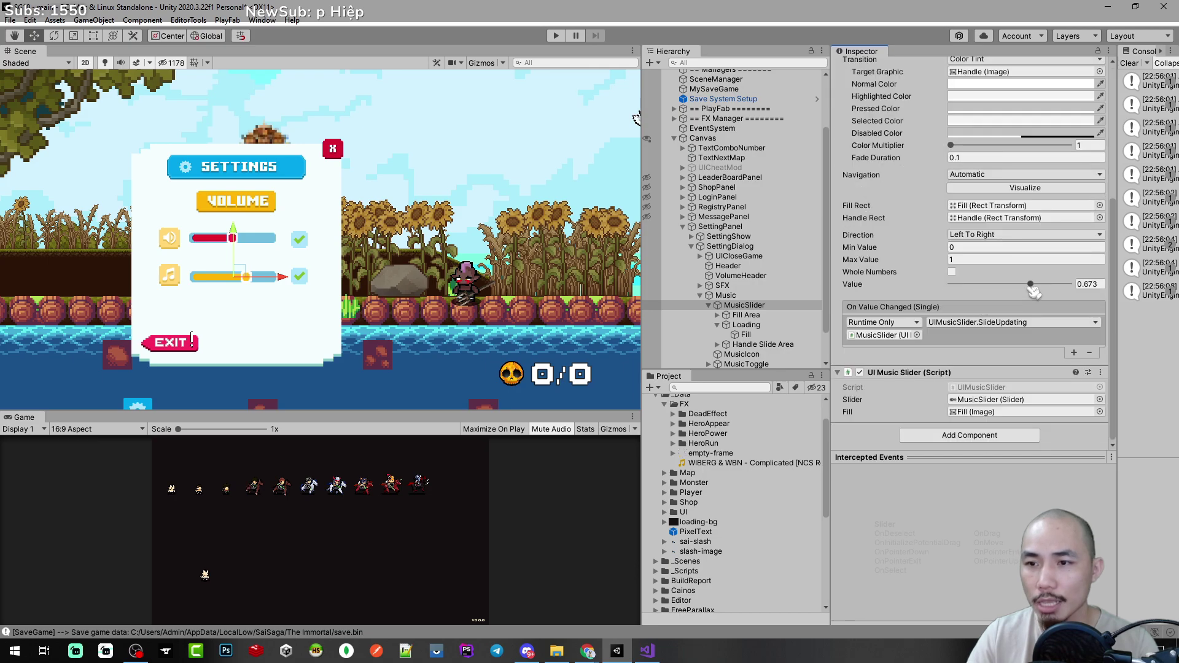
Set the Fill image's fill amount to 0.649, then open MusicSlider's UIMusicSlider script in Visual Studio
click(746, 335)
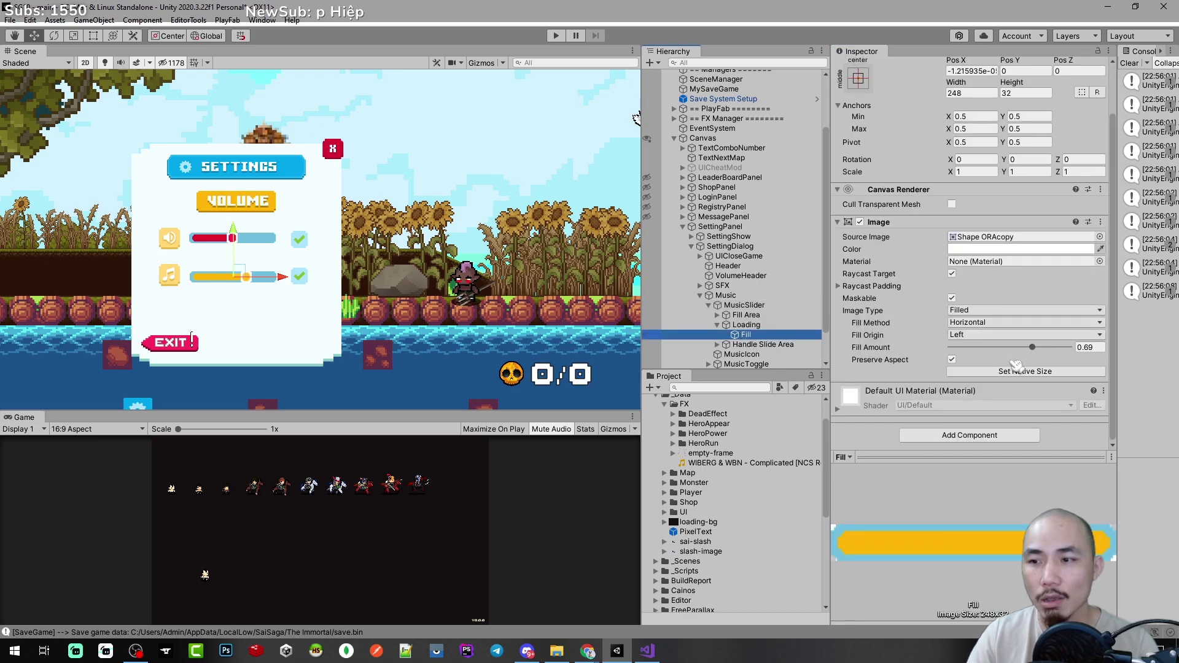
drag(1032, 349, 1029, 349)
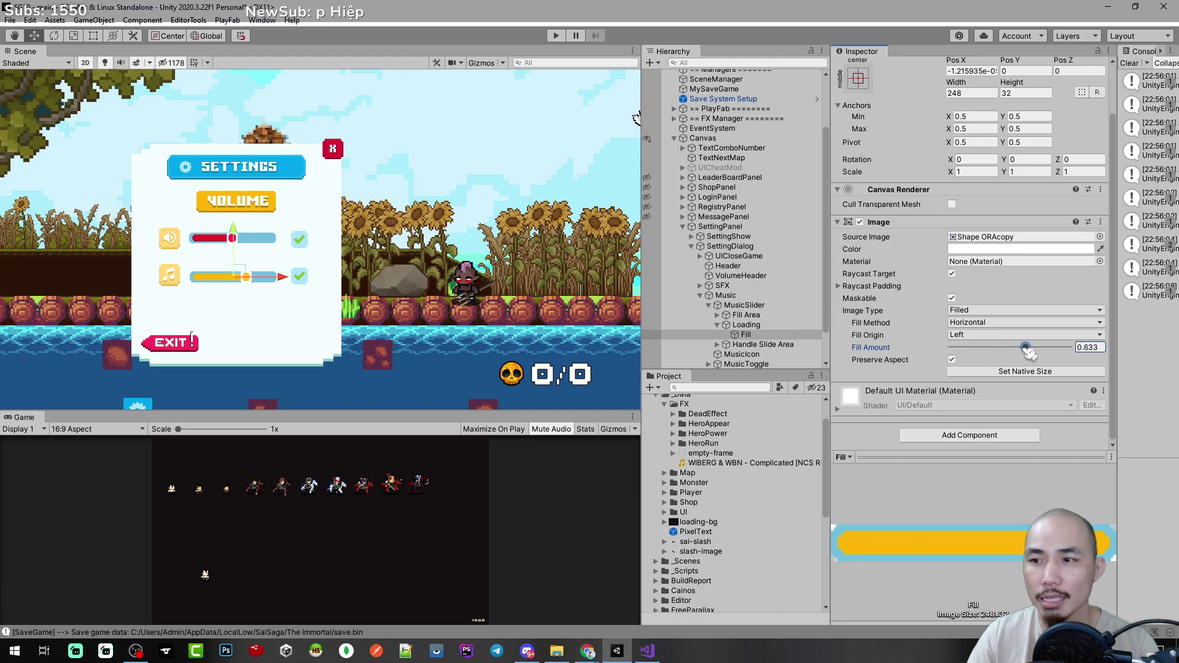
click(741, 305)
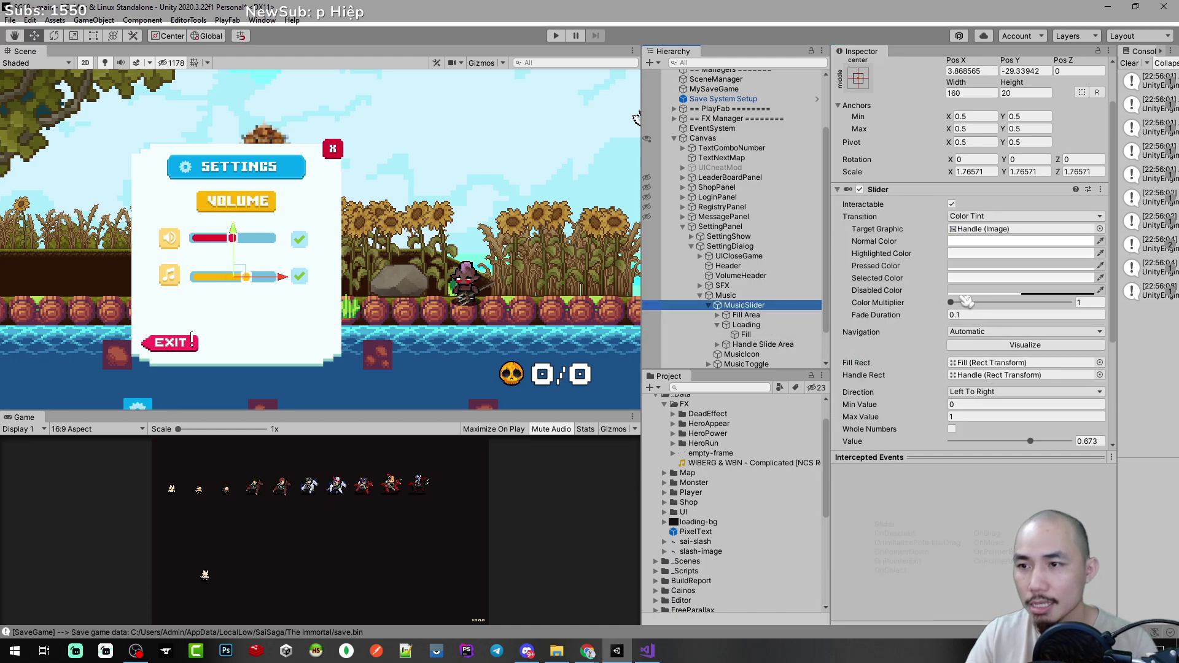
scroll(954, 330, down, 5)
scroll(879, 142, up, 5)
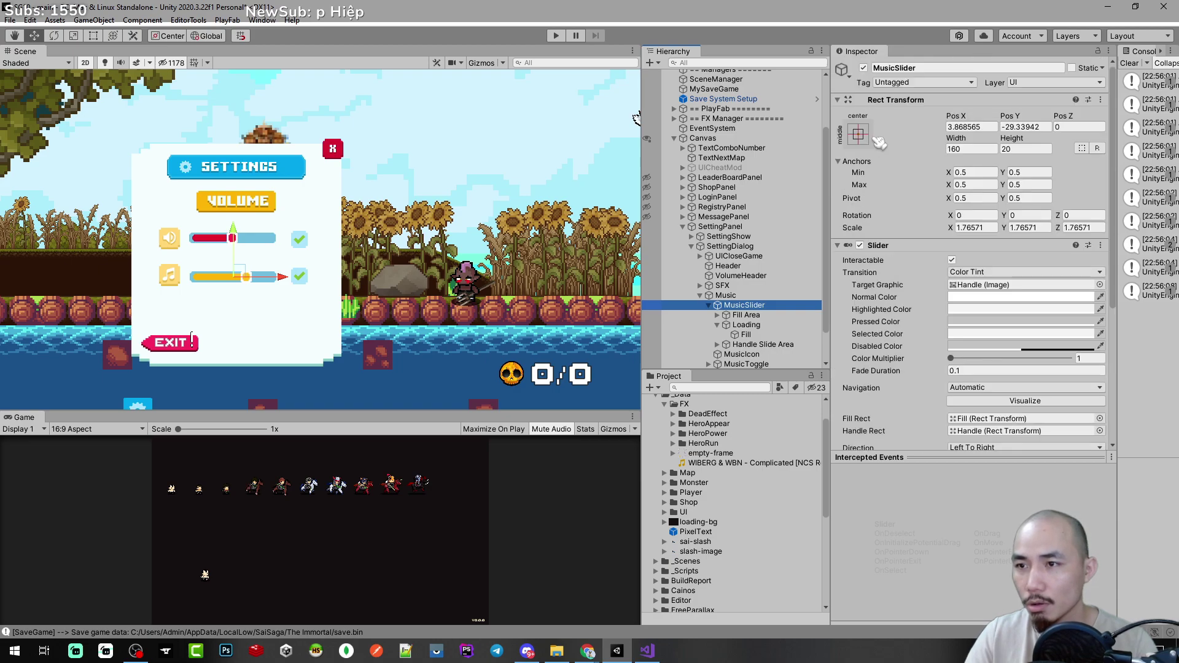
click(839, 245)
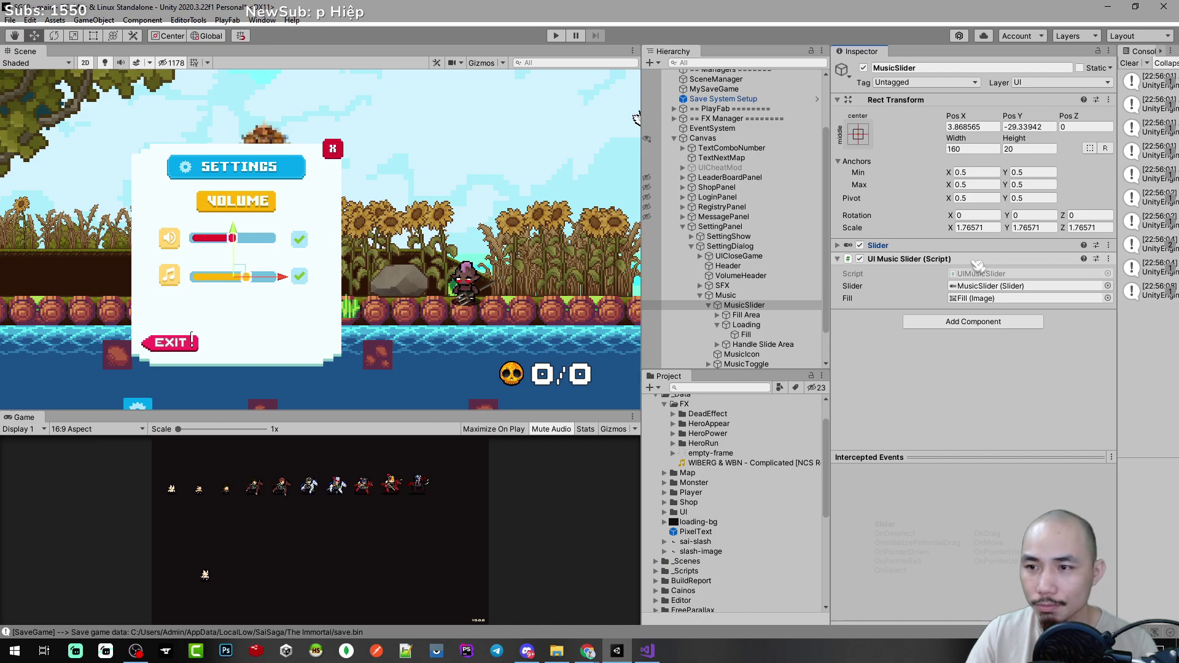
click(838, 246)
scroll(853, 258, down, 5)
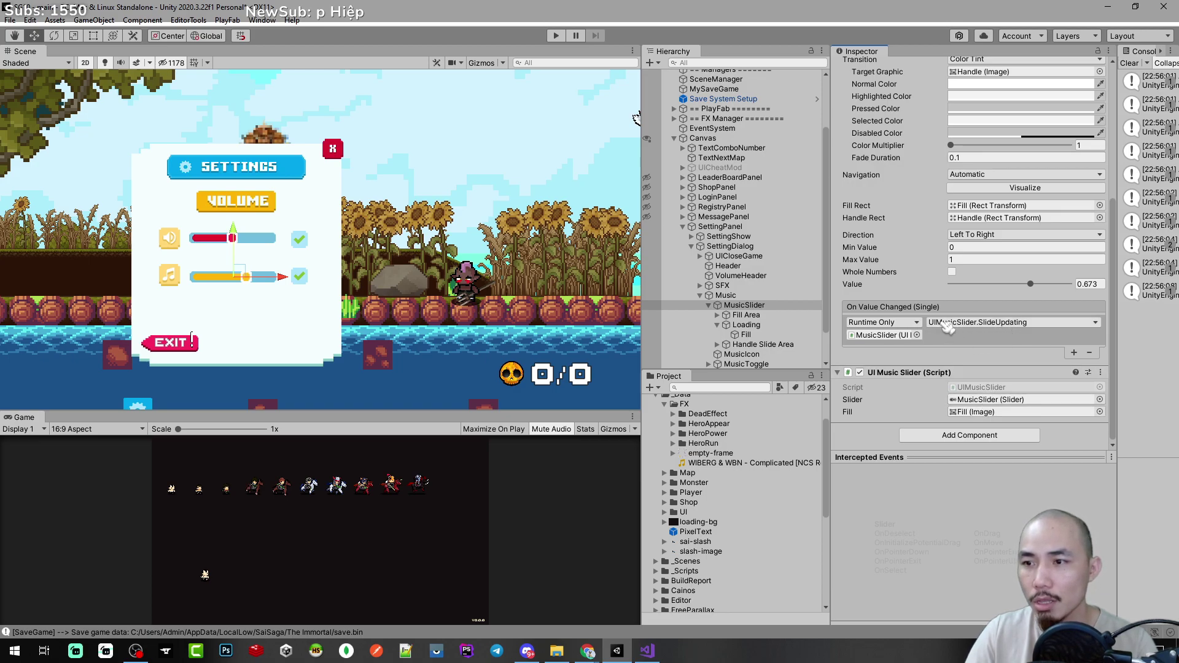
click(1099, 372)
click(1099, 520)
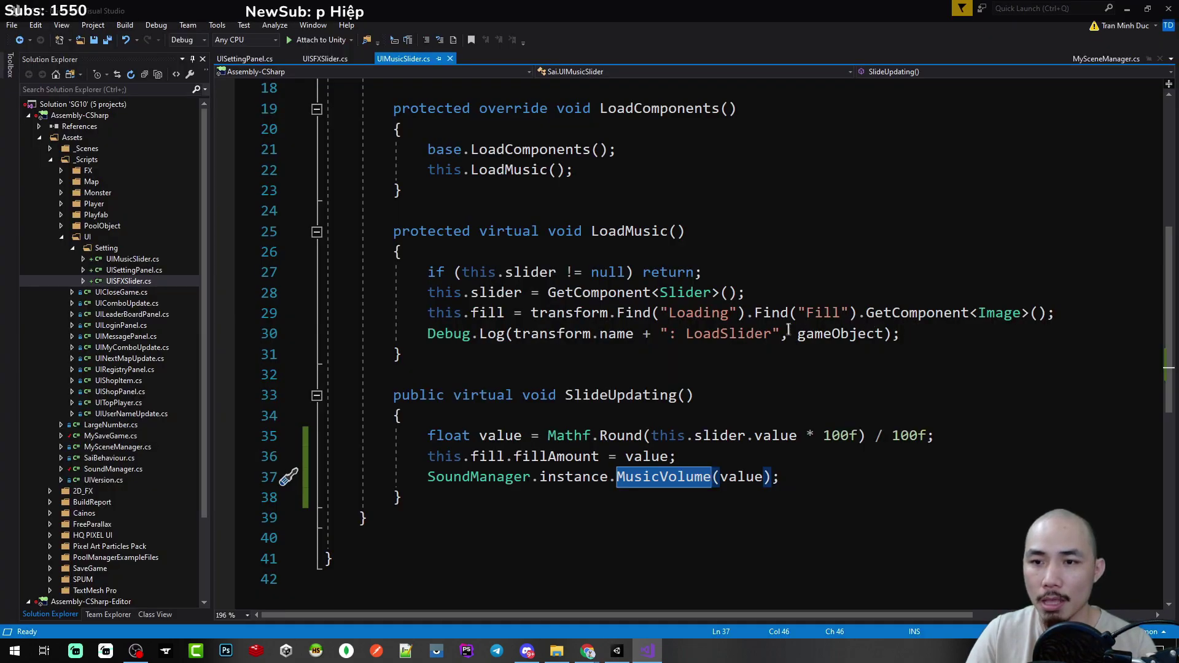
Review SlideUpdating's rounding of this.slider.value with 100f and its fillAmount assignment, then return to Unity
click(643, 394)
scroll(636, 312, down, 2)
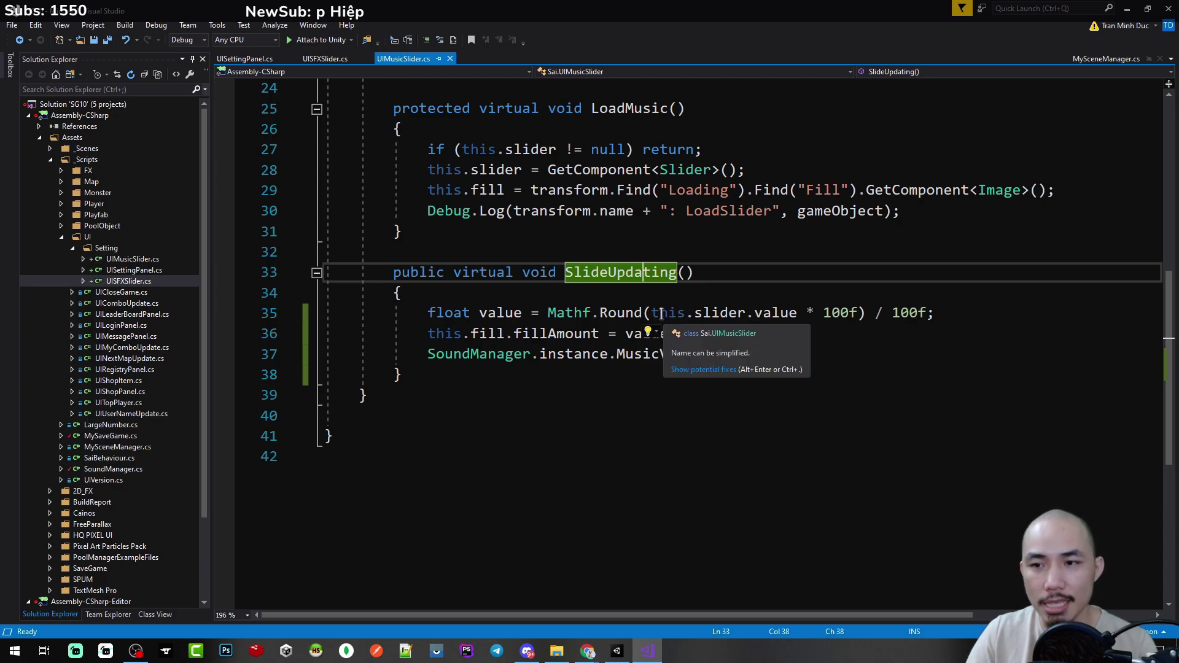
drag(655, 314, 775, 314)
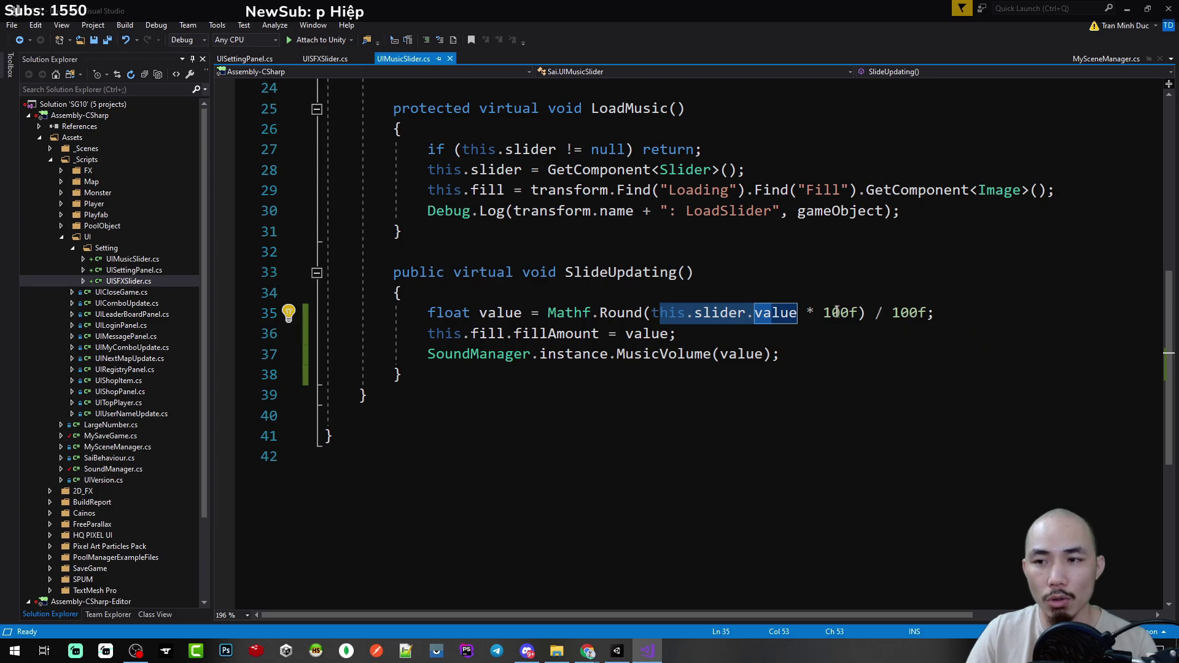
click(915, 314)
click(953, 313)
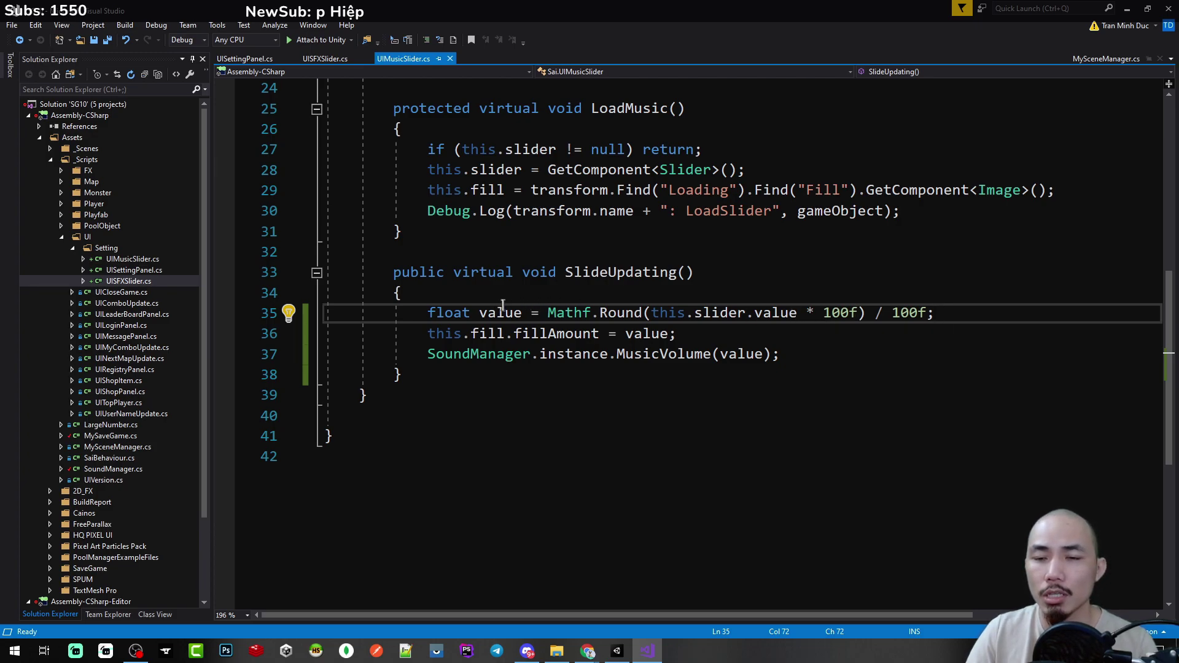
click(495, 333)
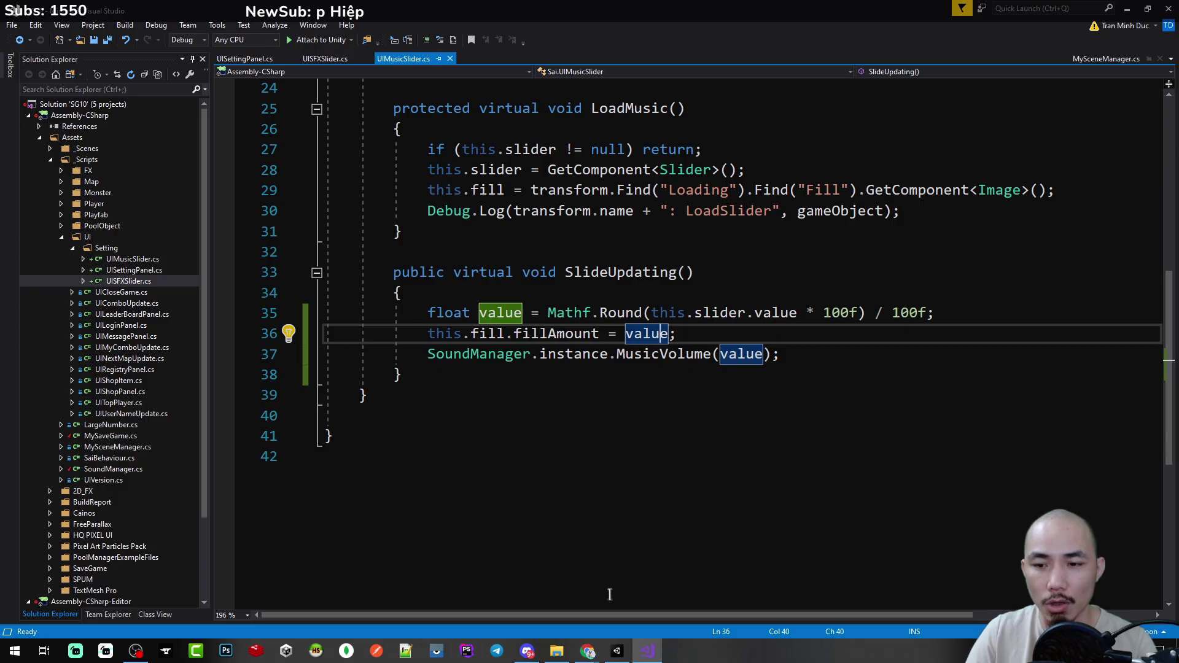
click(617, 651)
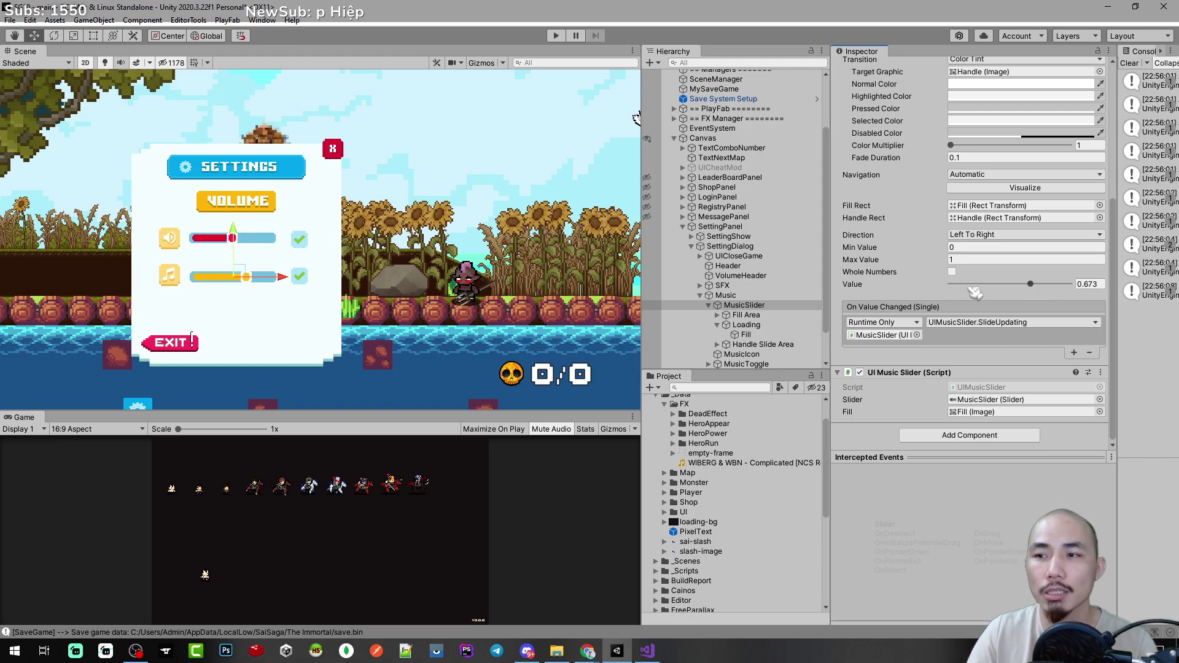
Set the Loading Fill image's Fill Amount to 1, drag it to 0.597, then return to Visual Studio
click(746, 334)
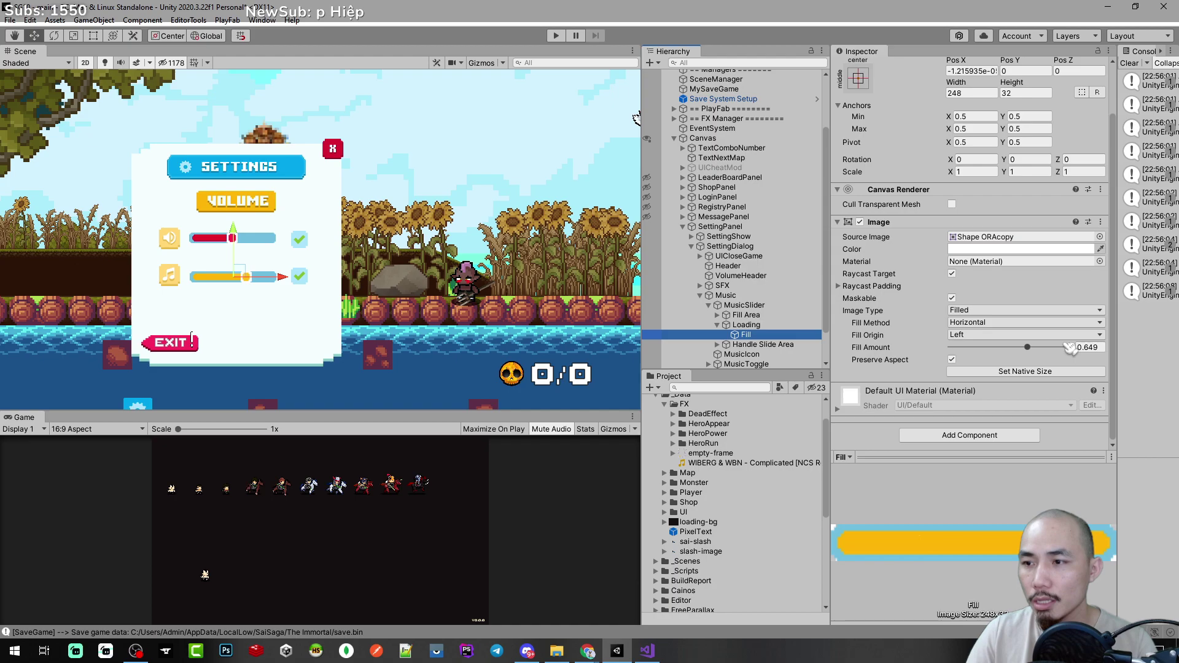
click(1069, 347)
text(1)
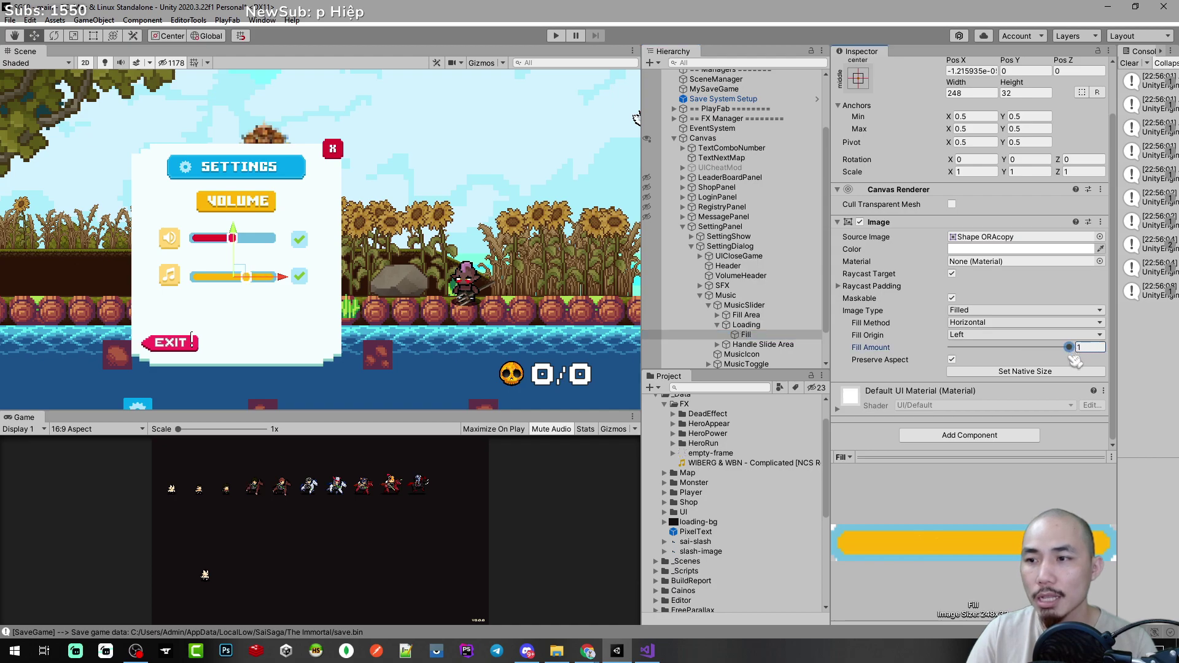
drag(1071, 355, 1022, 359)
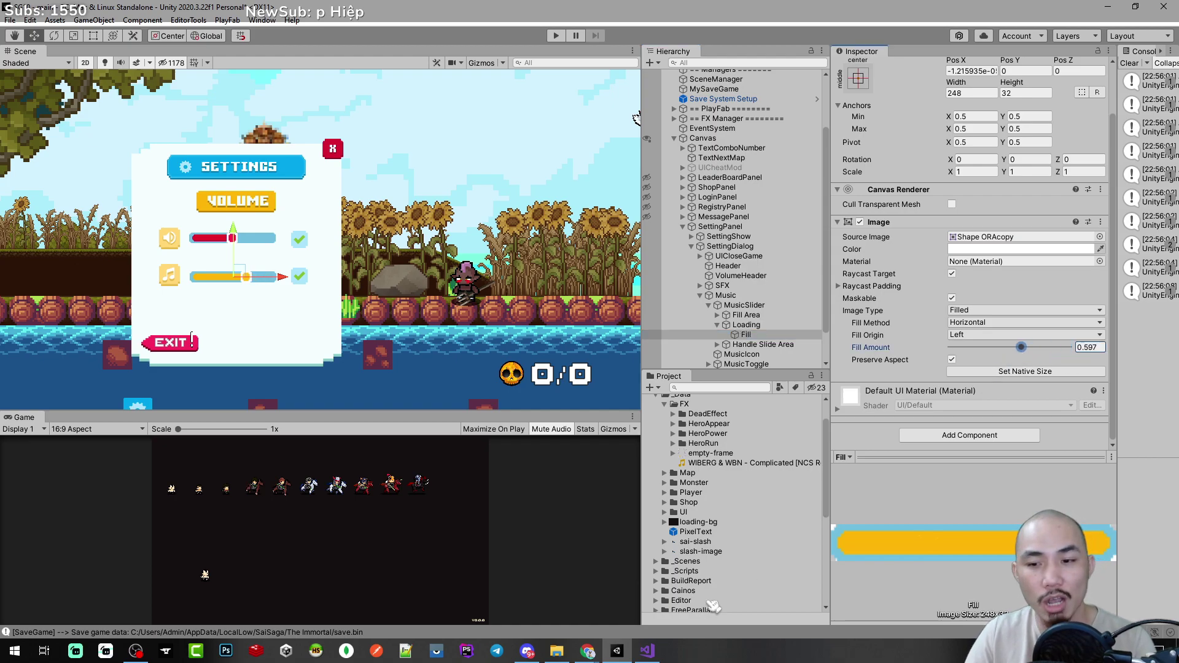
click(662, 654)
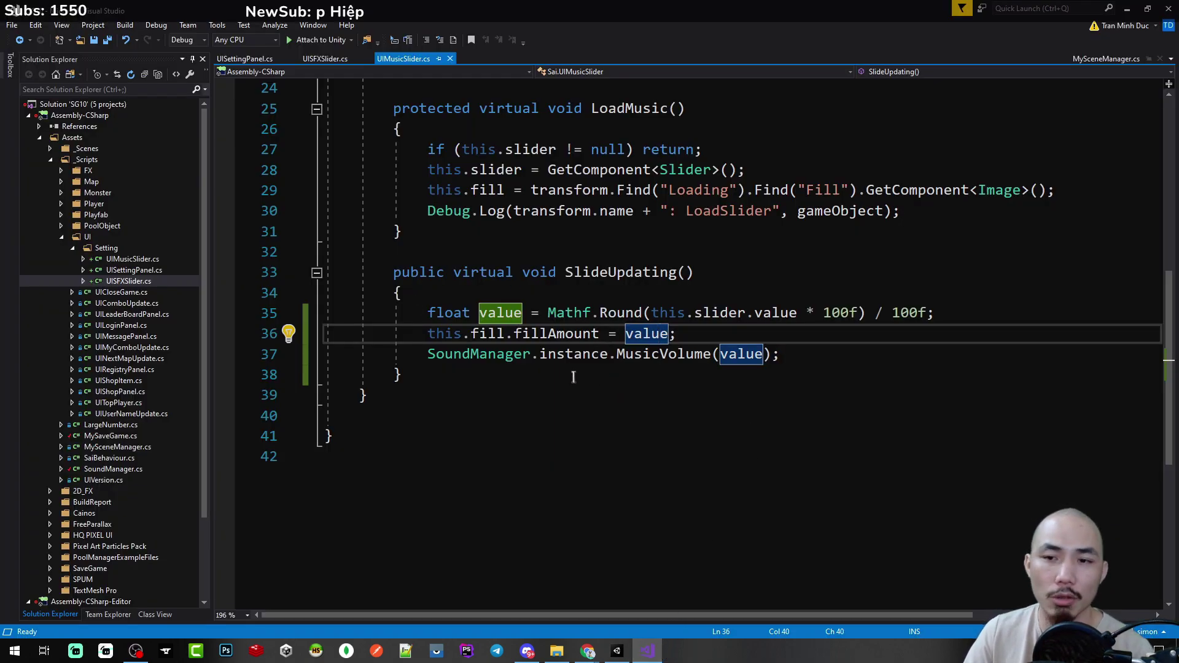
Follow the SoundManager.MusicVolume call to its definition and highlight the audioSource field's uses
drag(437, 333, 656, 334)
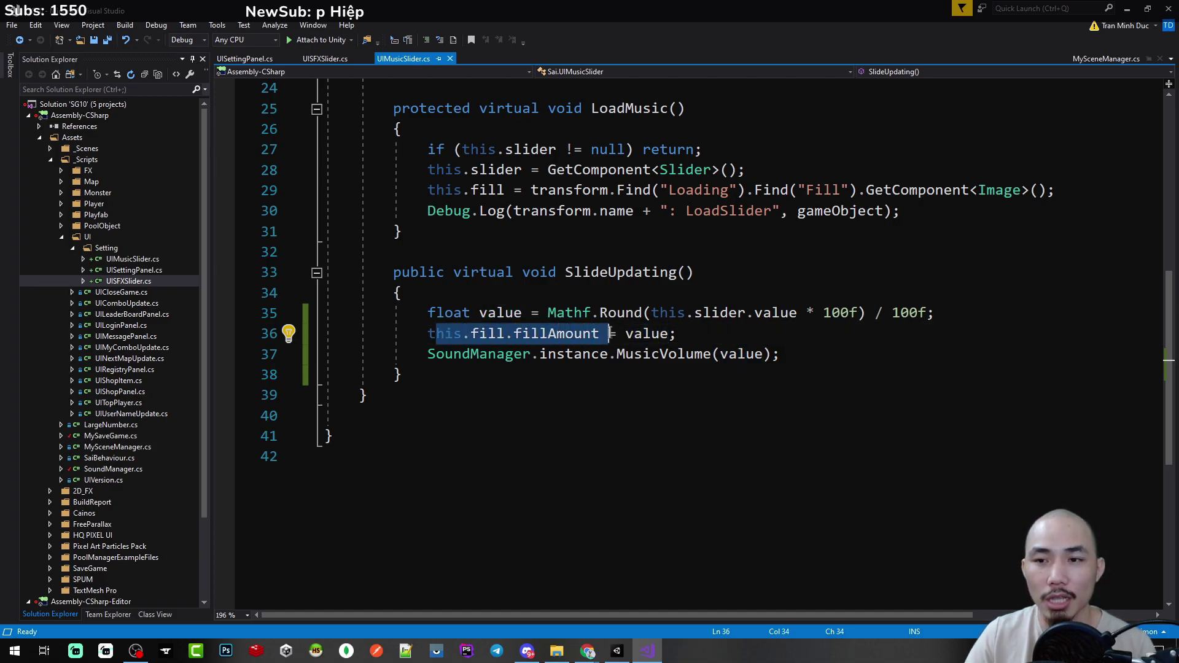
click(459, 355)
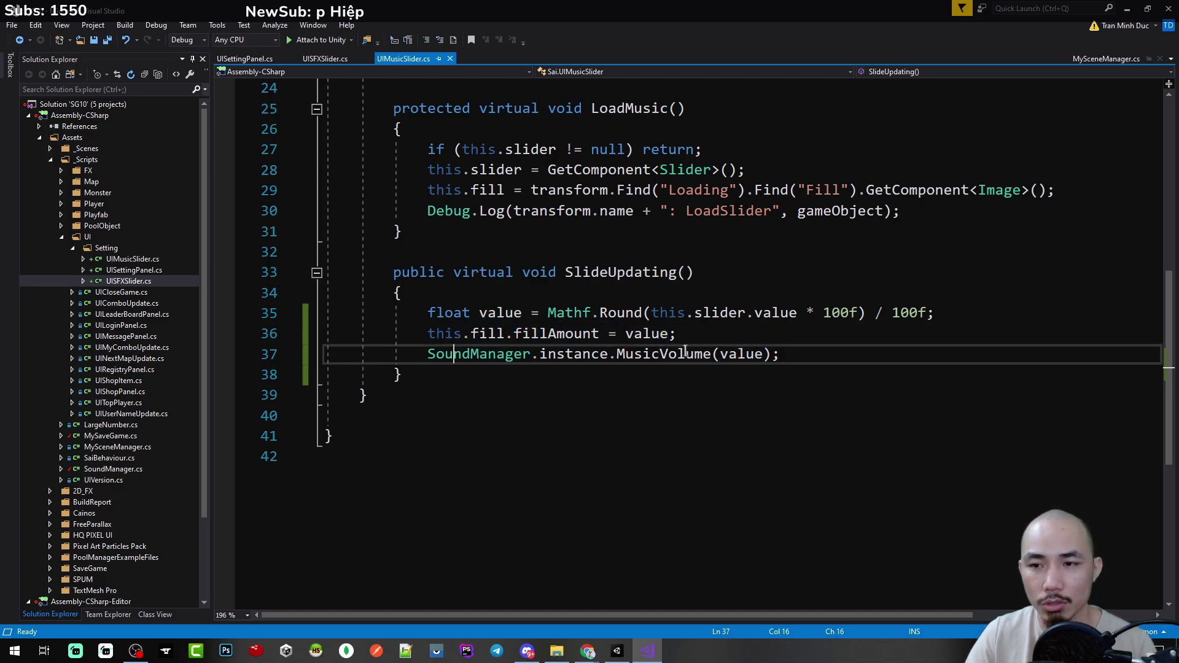
click(745, 355)
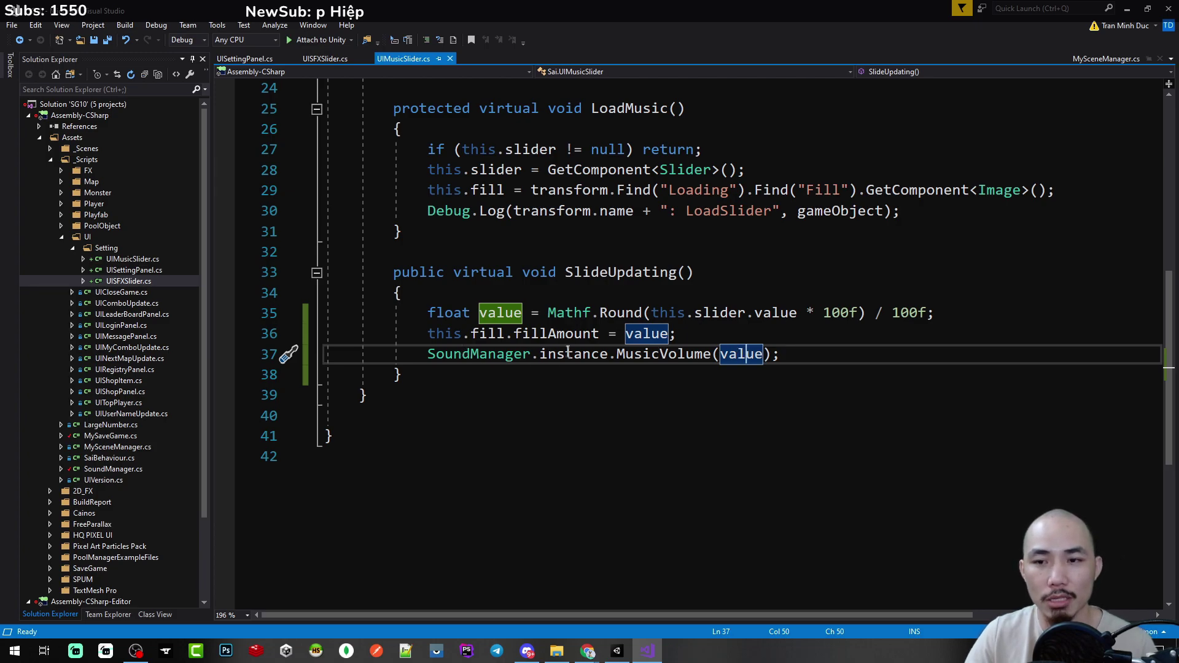
ctrl+click(666, 354)
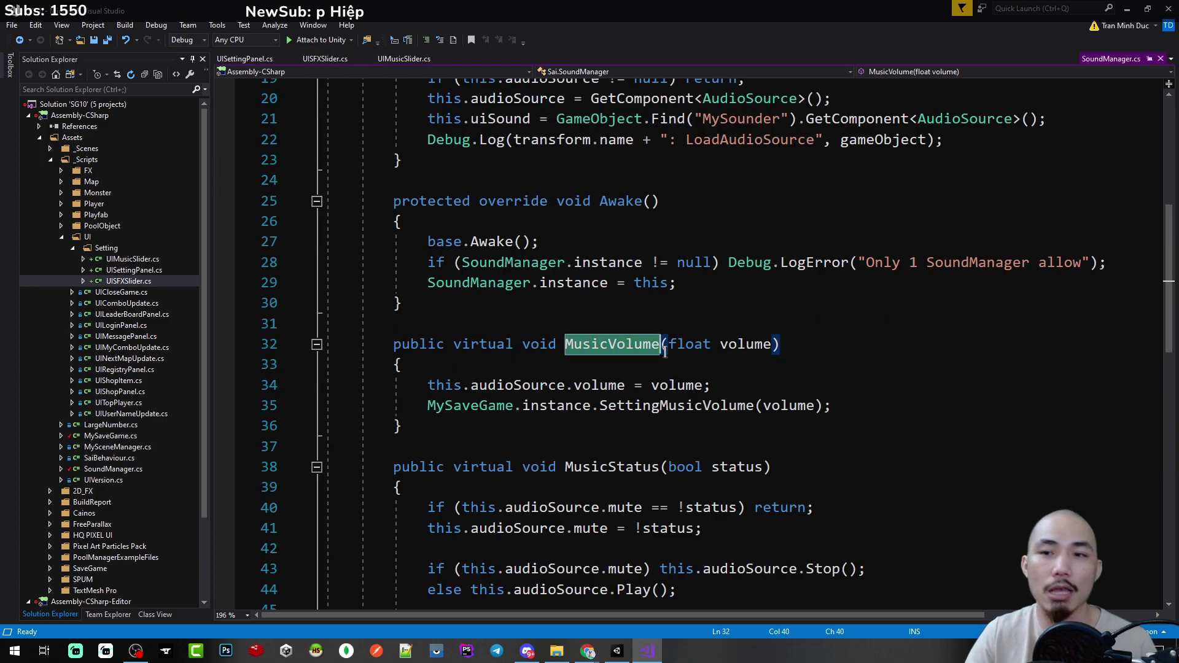
scroll(632, 387, down, 1)
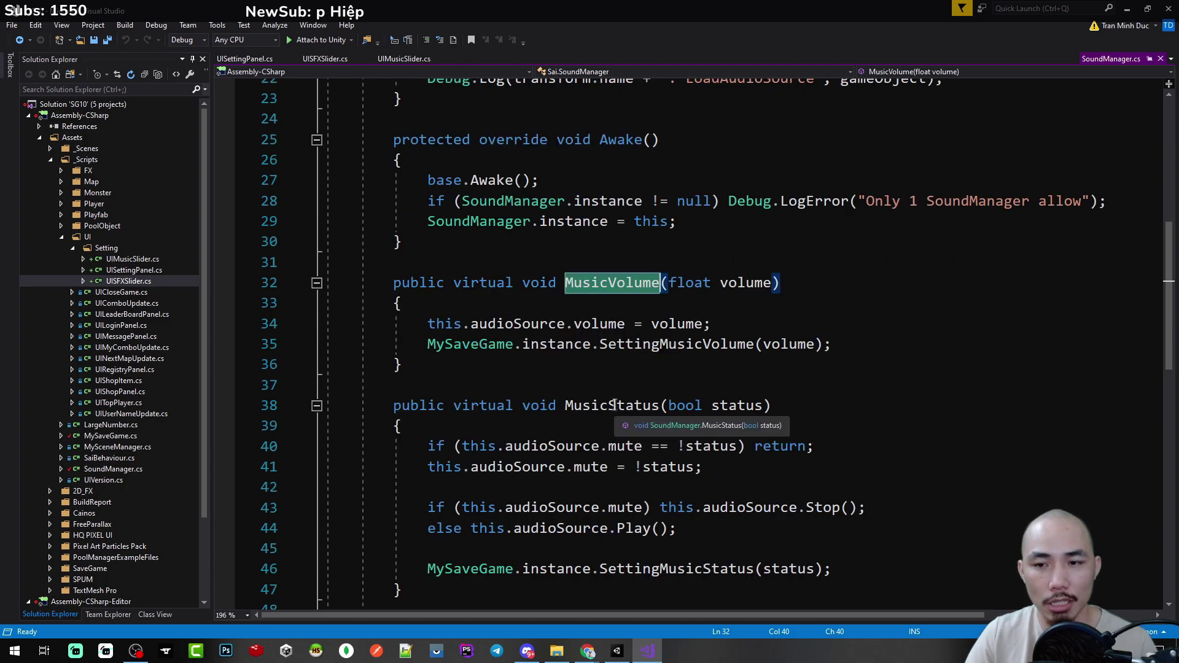
scroll(623, 280, down, 1)
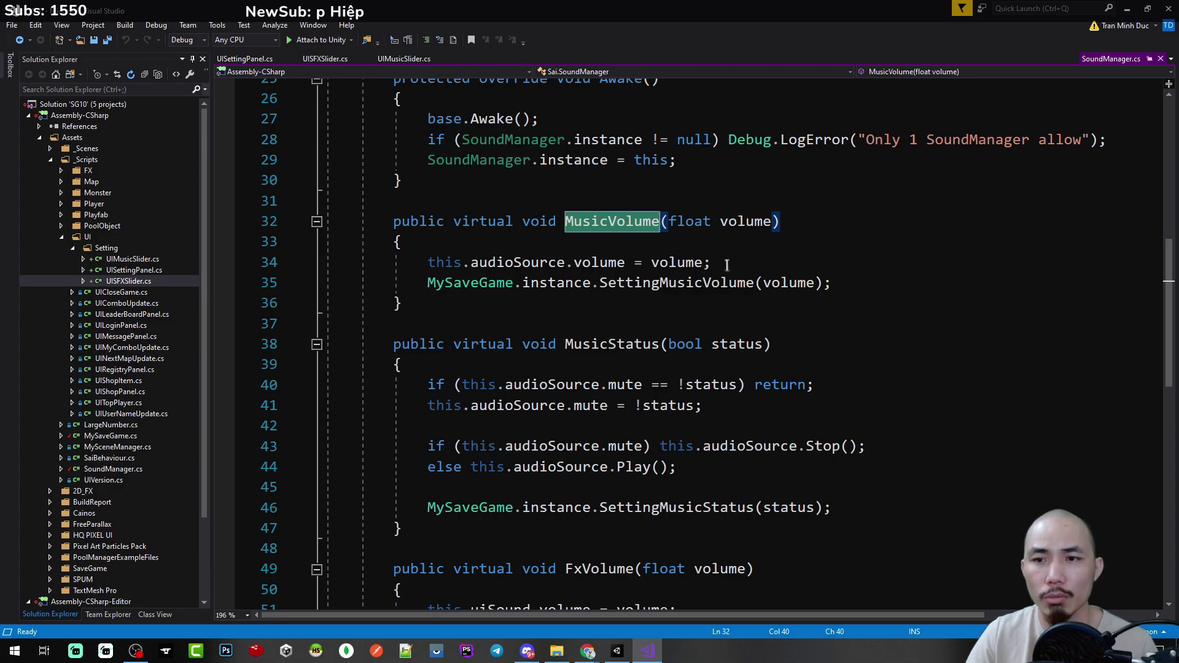
drag(726, 264, 479, 265)
click(526, 265)
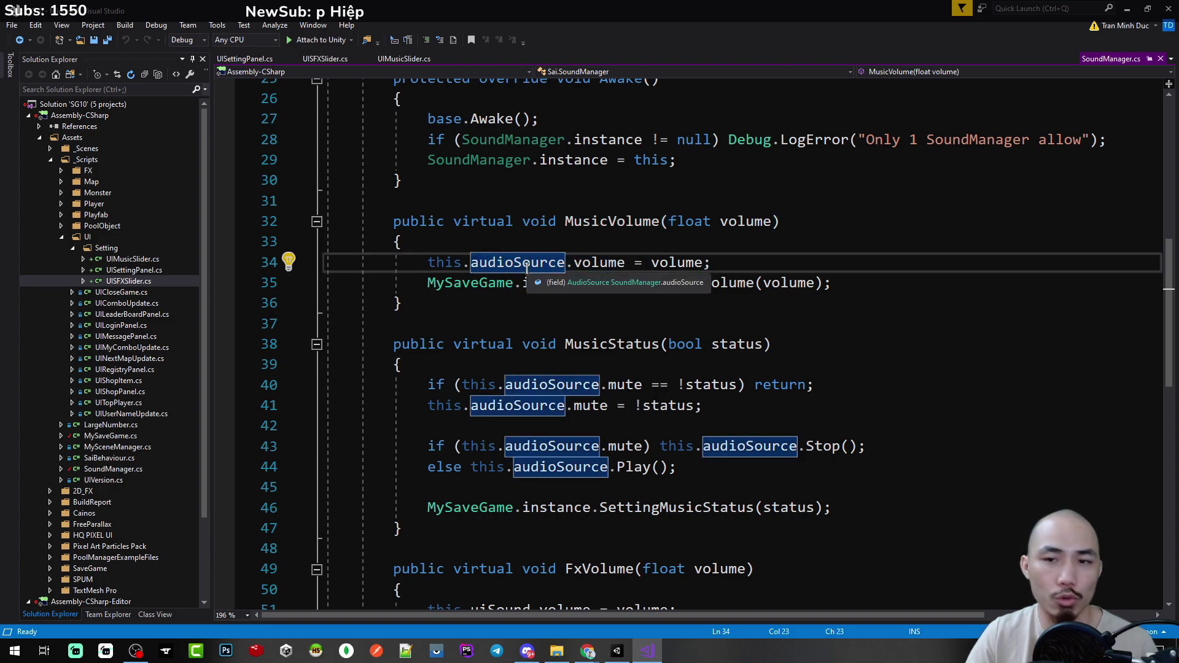
Rename the audioSource field to musicAudioSource across all 9 references
right_click(527, 264)
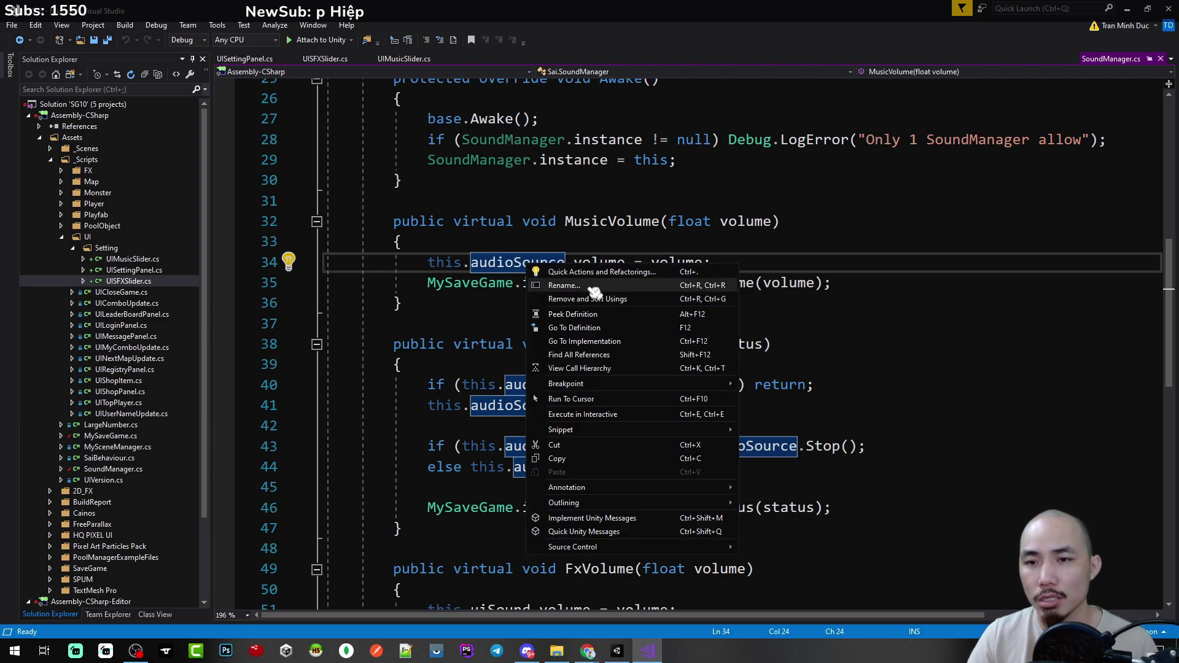
click(563, 285)
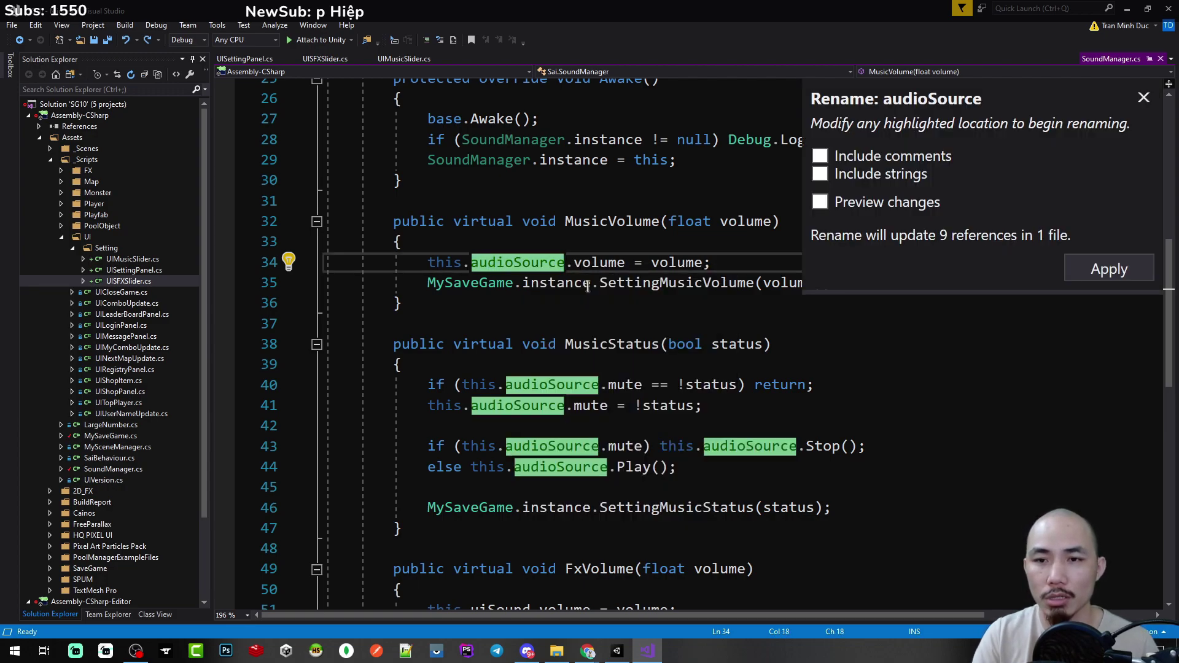
text(musi)
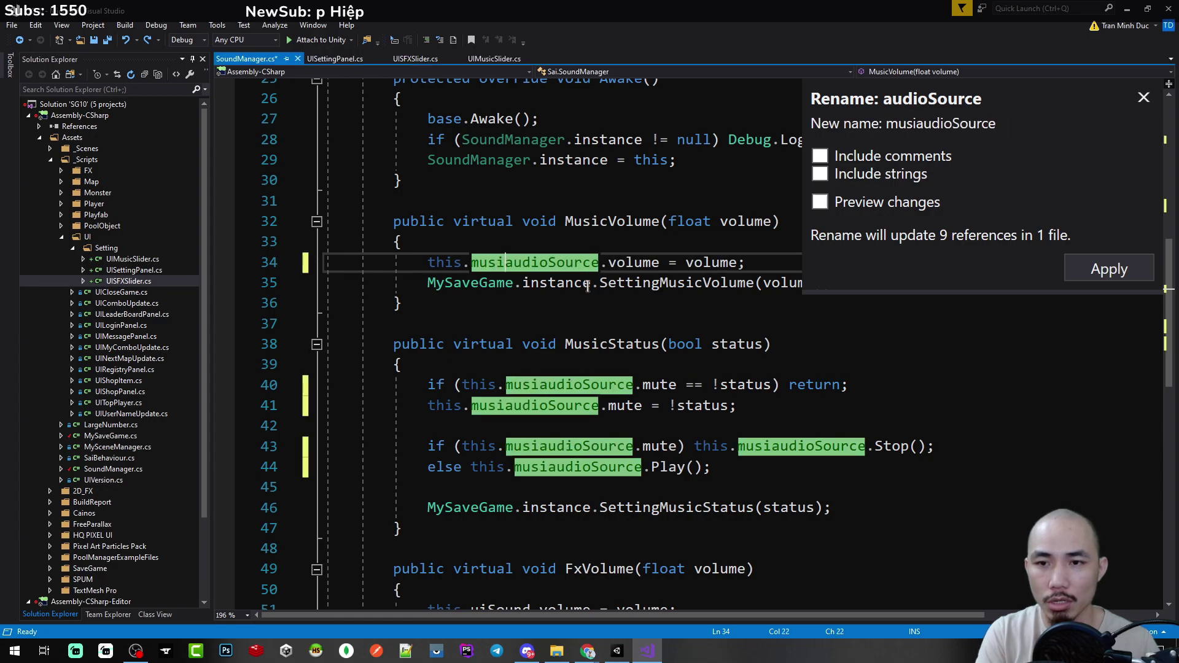
text(c)
key(Delete)
text(A)
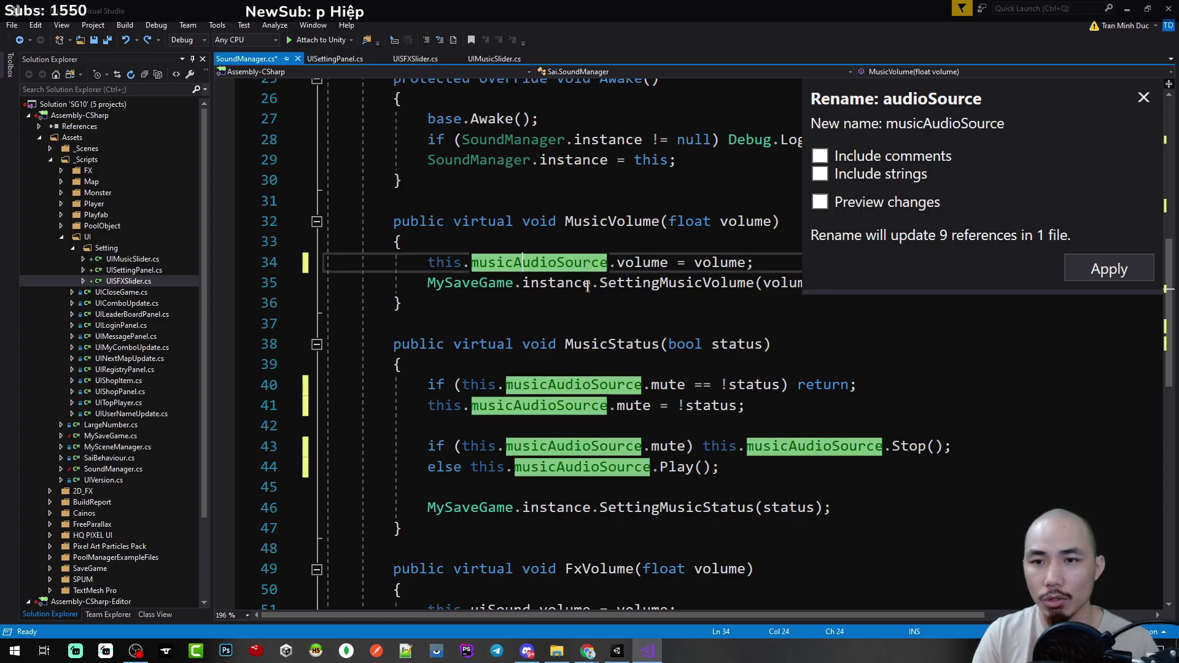
key(Return)
Save SoundManager.cs and review the volume parameter and its SettingMusicVolume call
click(540, 262)
key(ctrl+s)
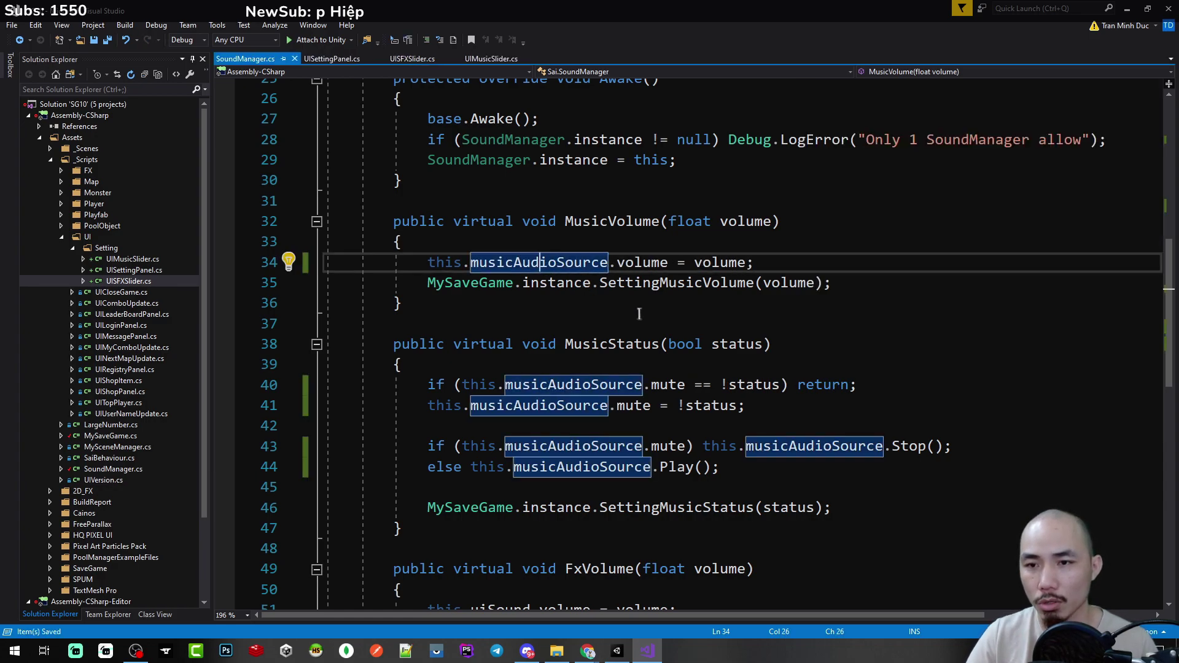
click(749, 262)
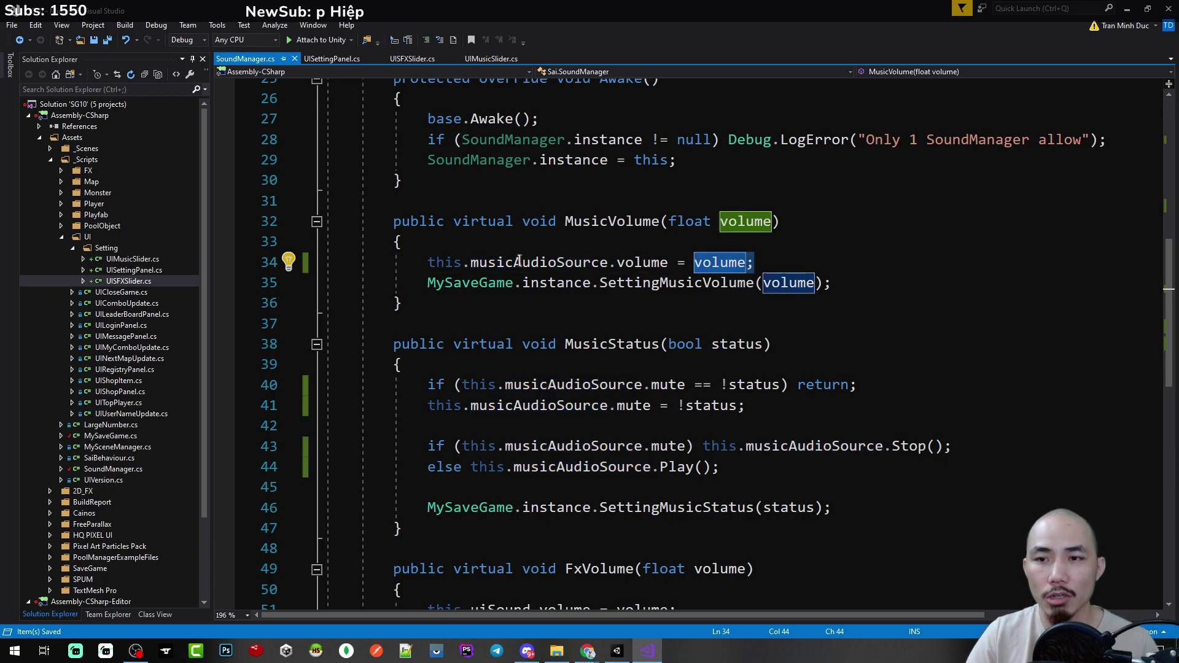
key(ctrl+minus)
click(717, 284)
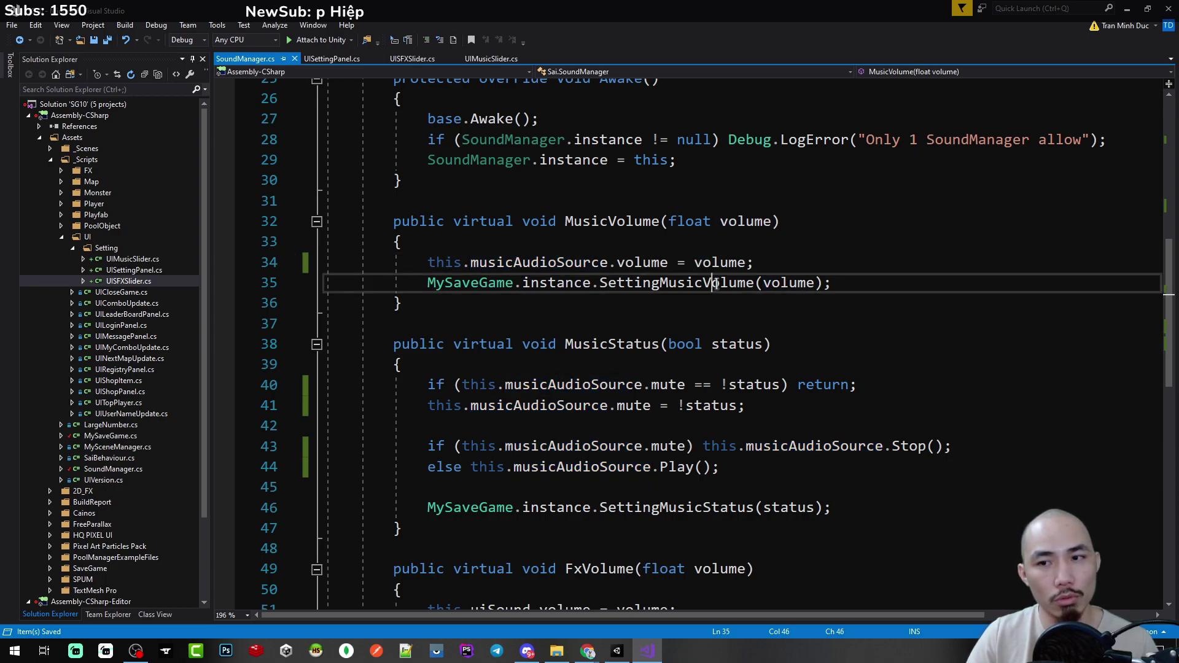
Review MySaveGame's SettingMusicVolume and how LoadSetting passes musicVolume to SoundManager, then return to Unity
ctrl+click(679, 286)
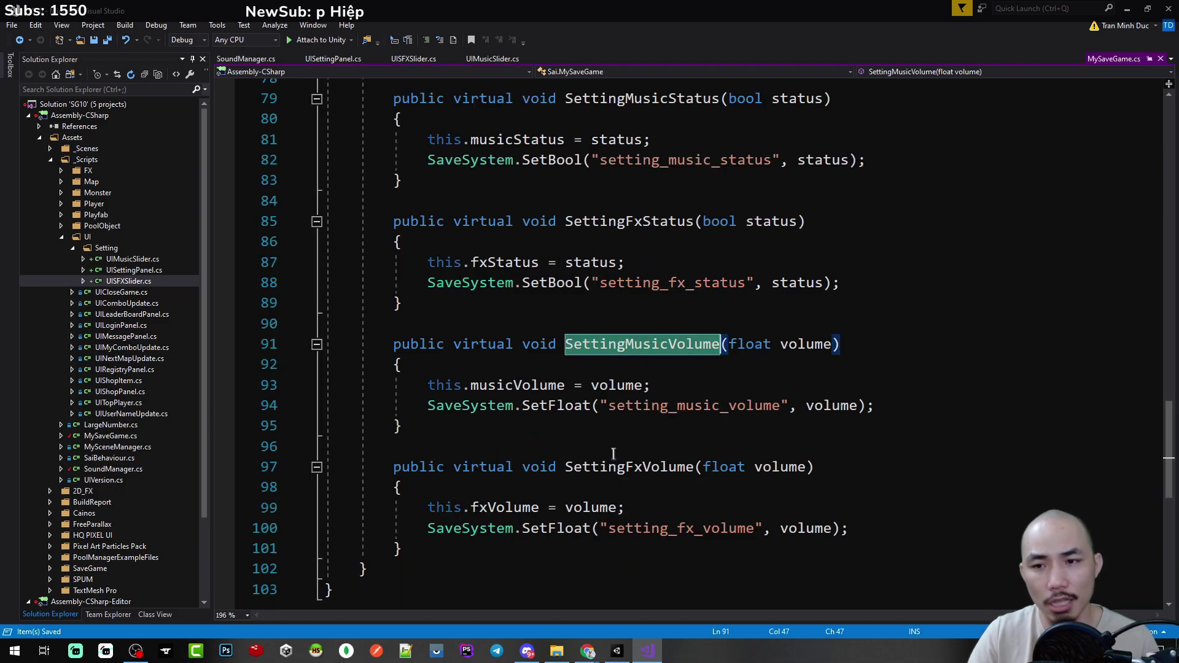
scroll(540, 357, up, 8)
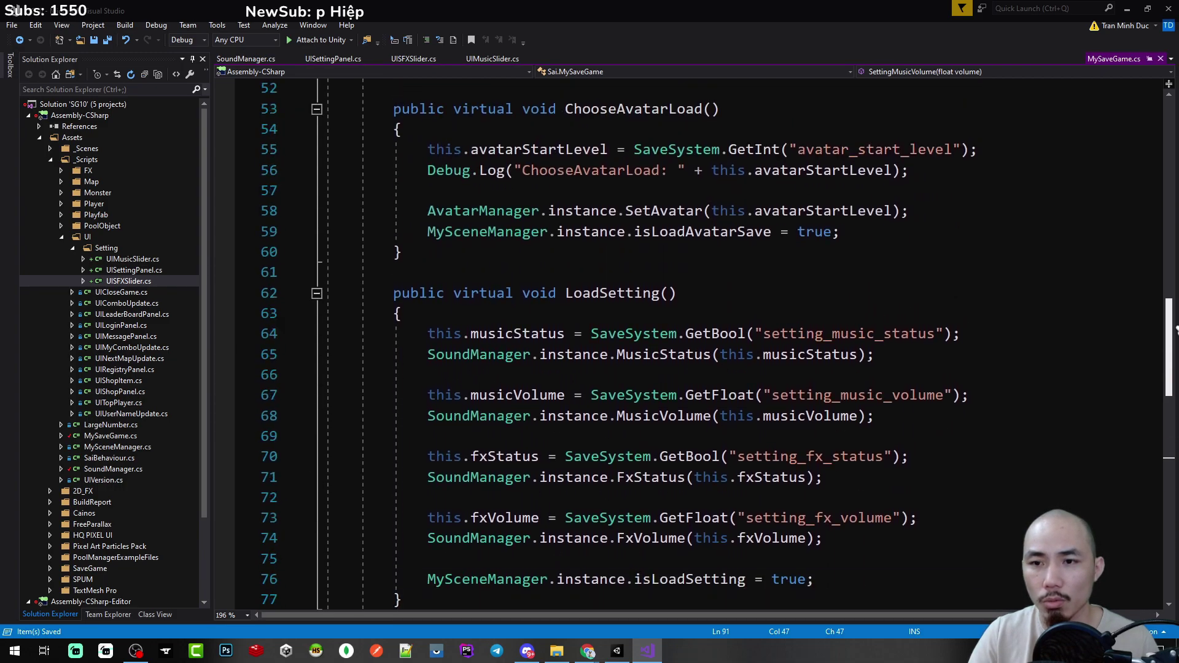
drag(522, 374, 764, 376)
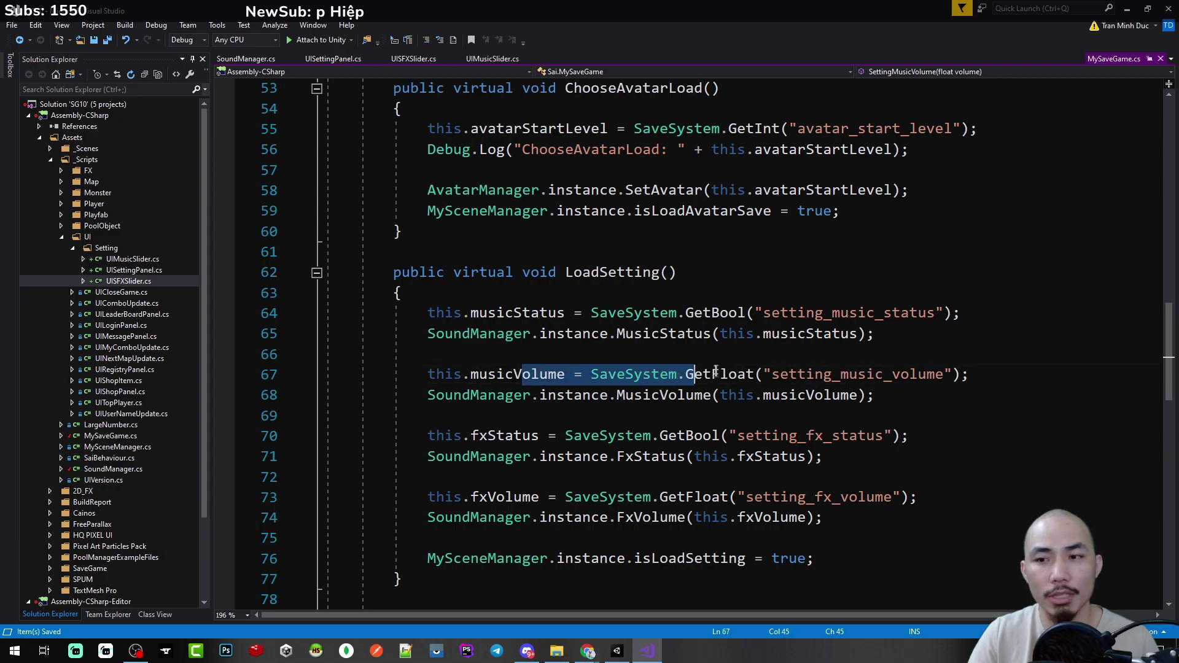
double_click(769, 393)
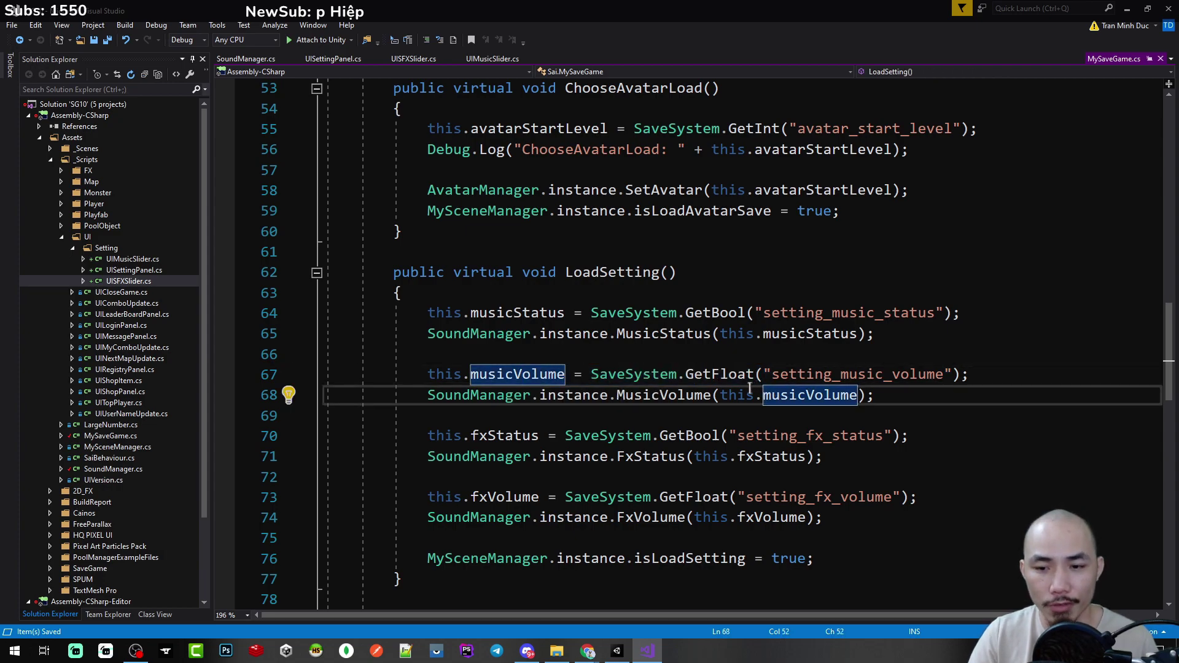
click(617, 651)
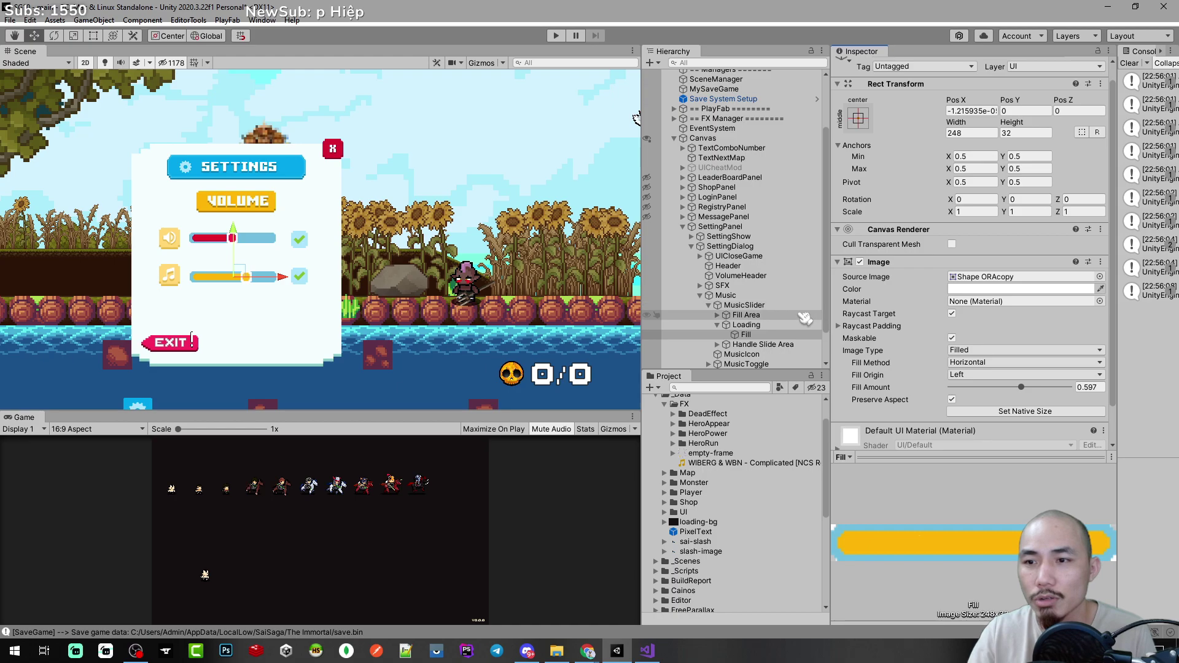
Check SoundManager's Music Audio Source (None), then select MySaveGame to view its stored music and FX volumes
scroll(805, 318, up, 2)
scroll(773, 244, up, 2)
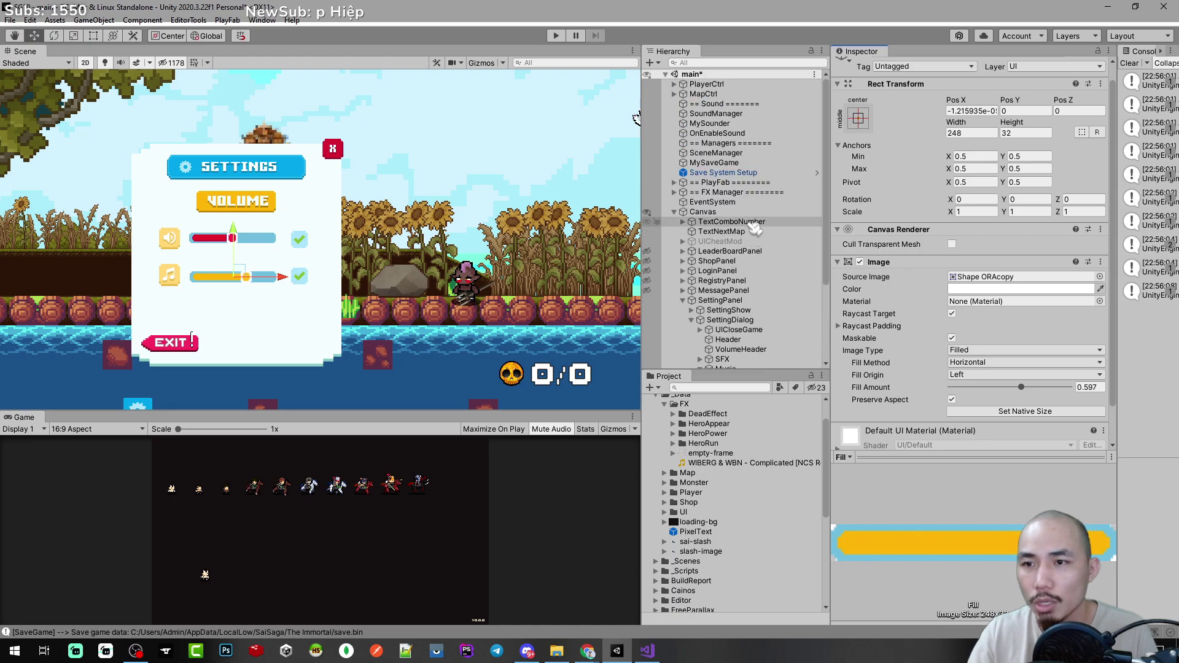
click(722, 117)
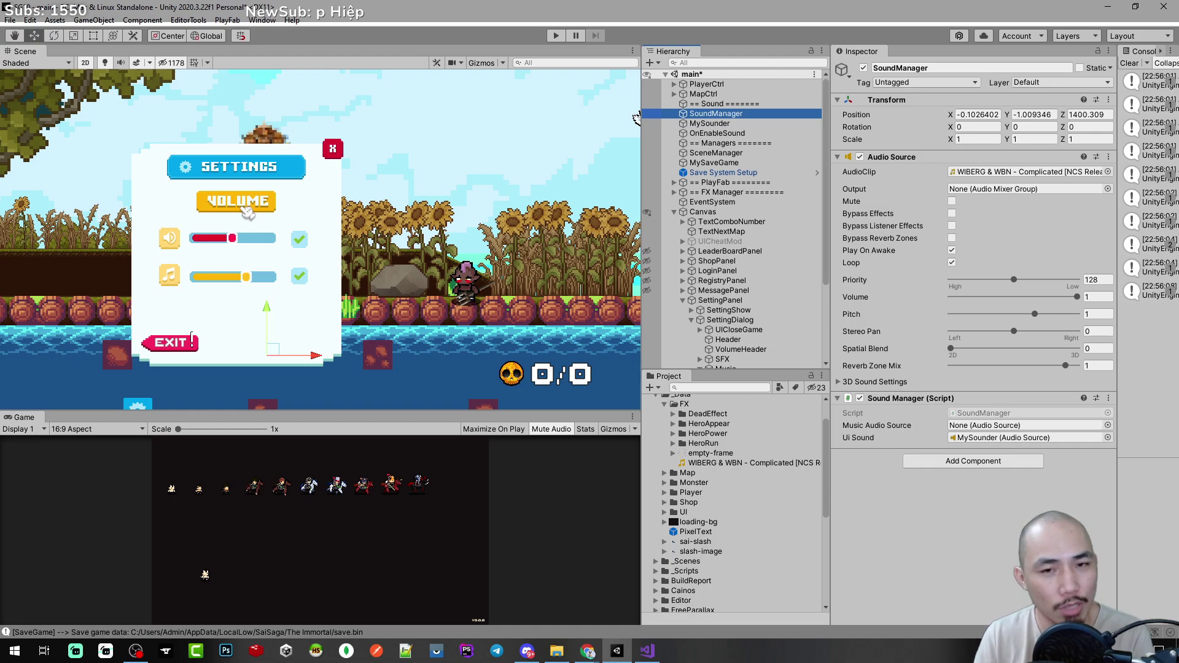
scroll(344, 251, down, 1)
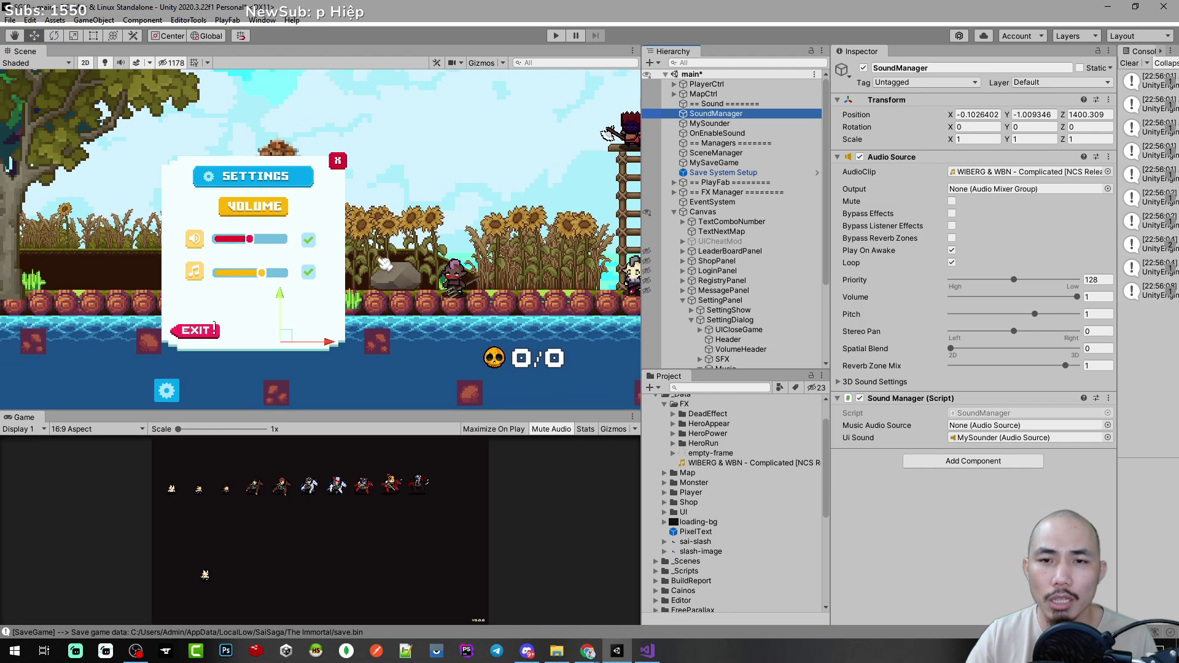
scroll(344, 252, down, 2)
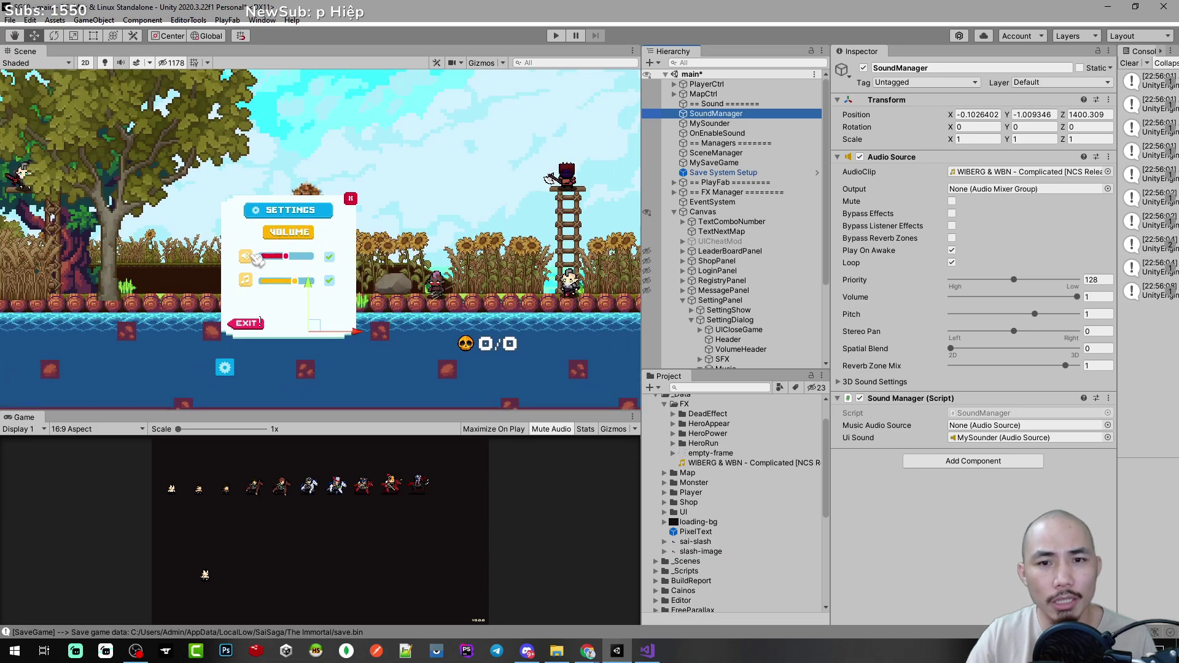
click(723, 163)
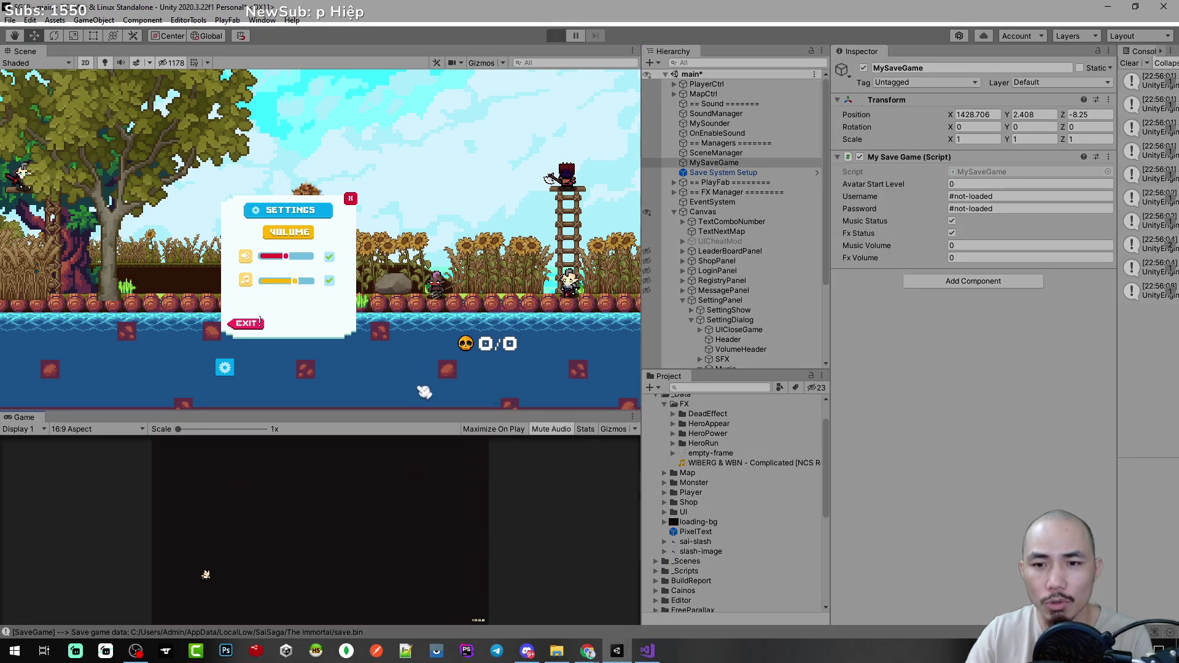
Enlarge the running Game view and drag the music volume slider down to about 0.13
drag(432, 403, 443, 242)
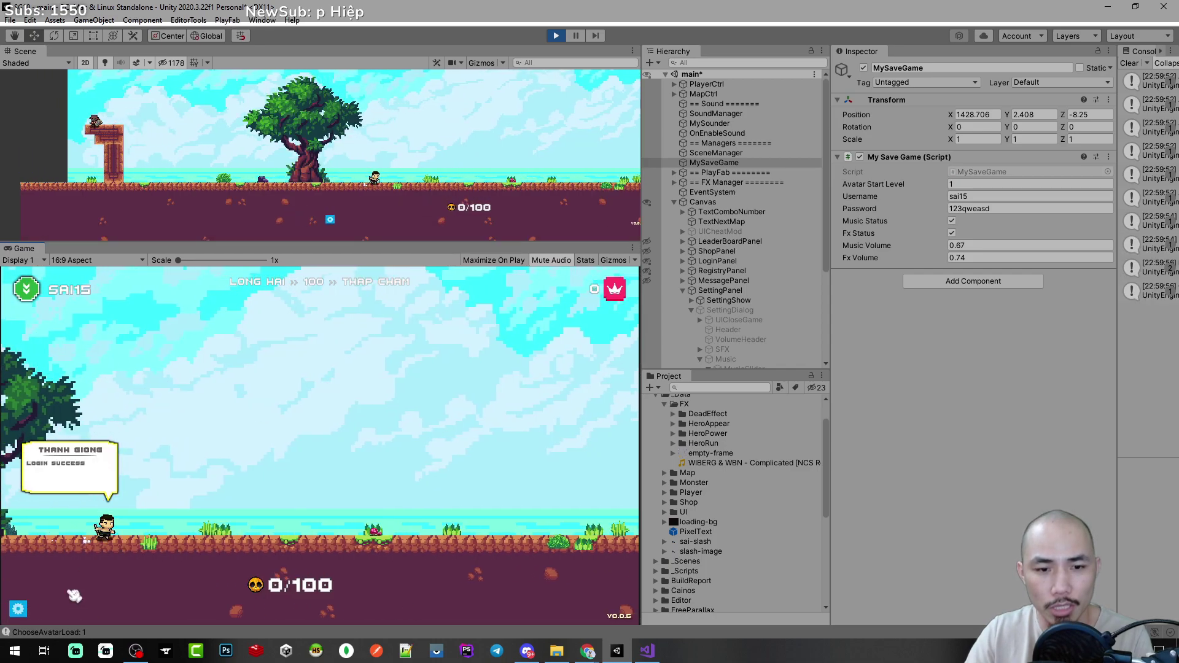
mouse_move(86, 523)
mouse_down()
mouse_move(66, 523)
mouse_move(88, 500)
mouse_up()
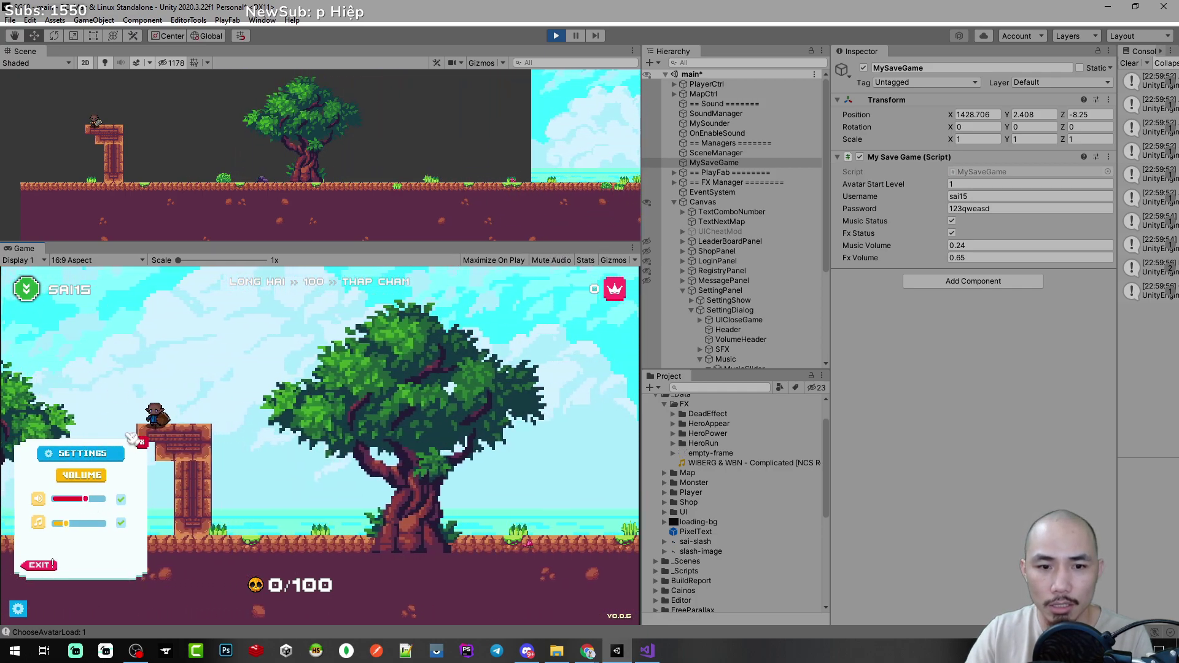
drag(65, 523, 59, 523)
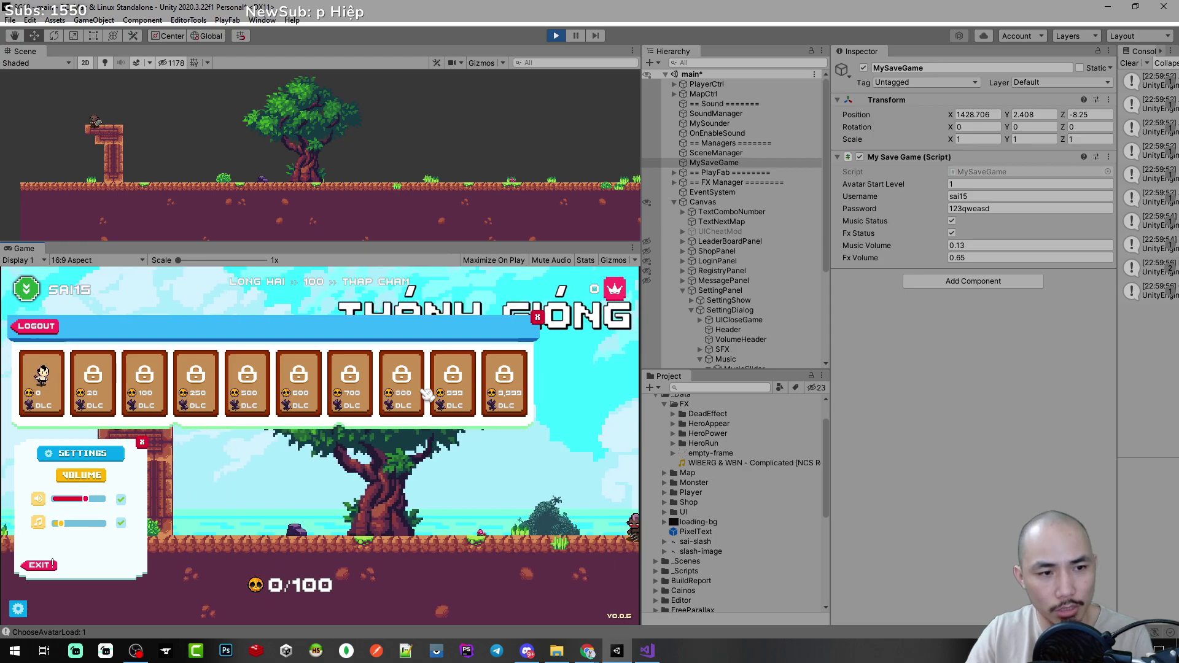
Compare the MySounder and OnEnableSound audio sources, then confirm SoundManager's music volume reads 0.13
click(721, 173)
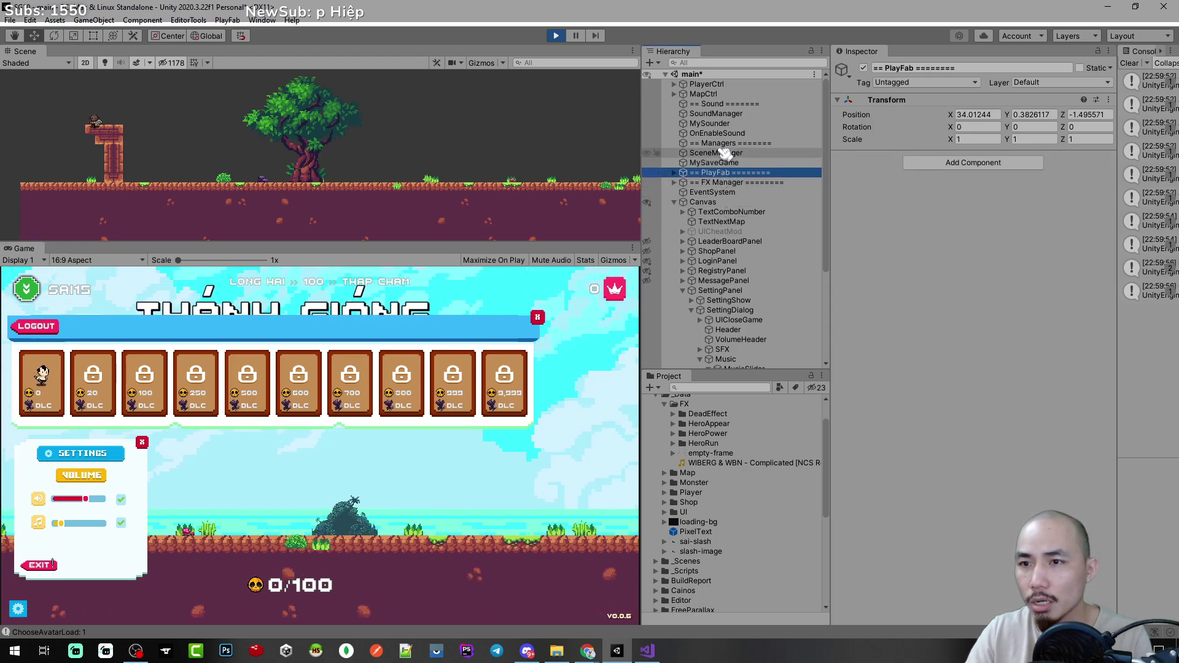
click(715, 124)
click(720, 134)
click(715, 124)
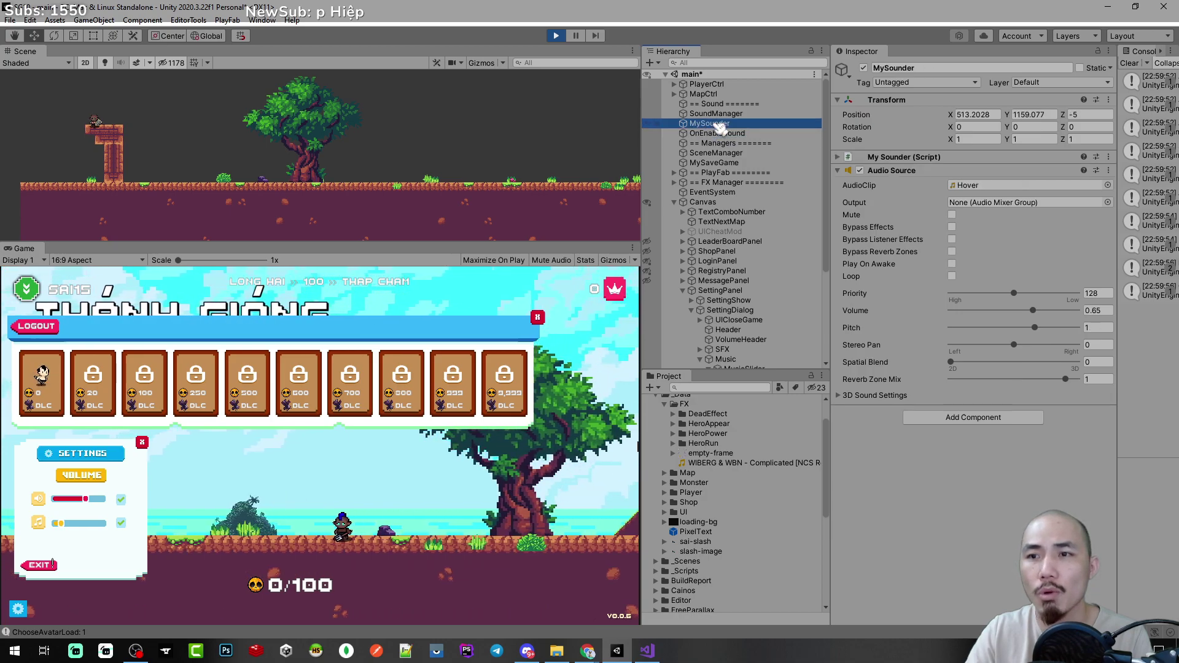
click(720, 132)
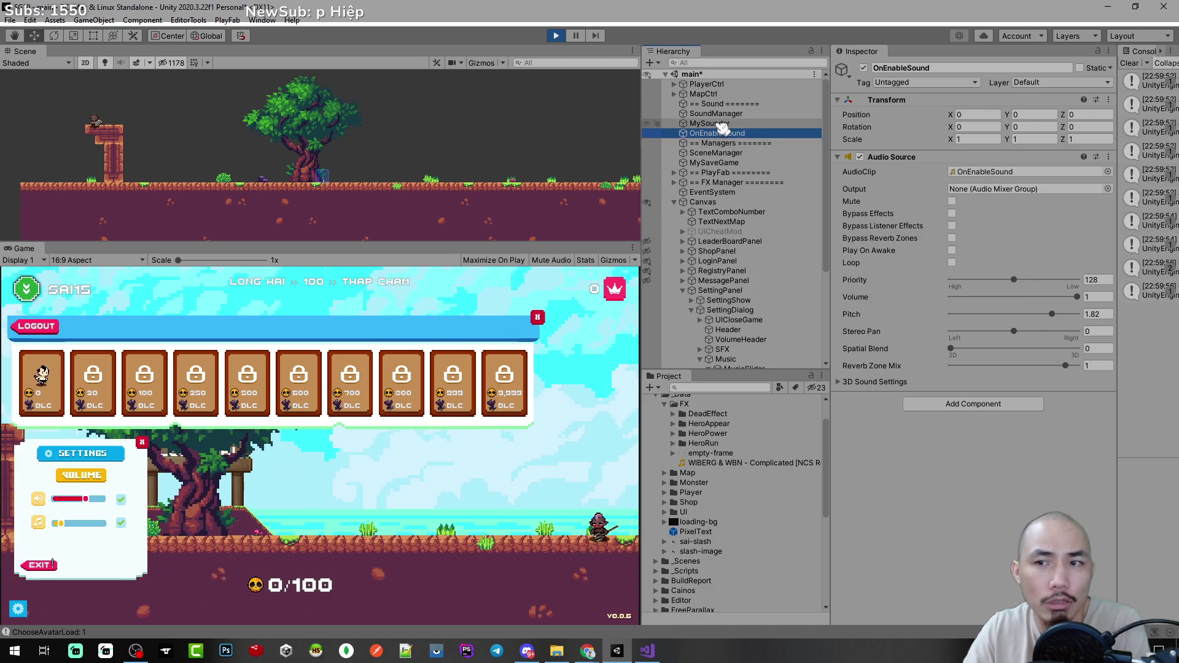
click(726, 114)
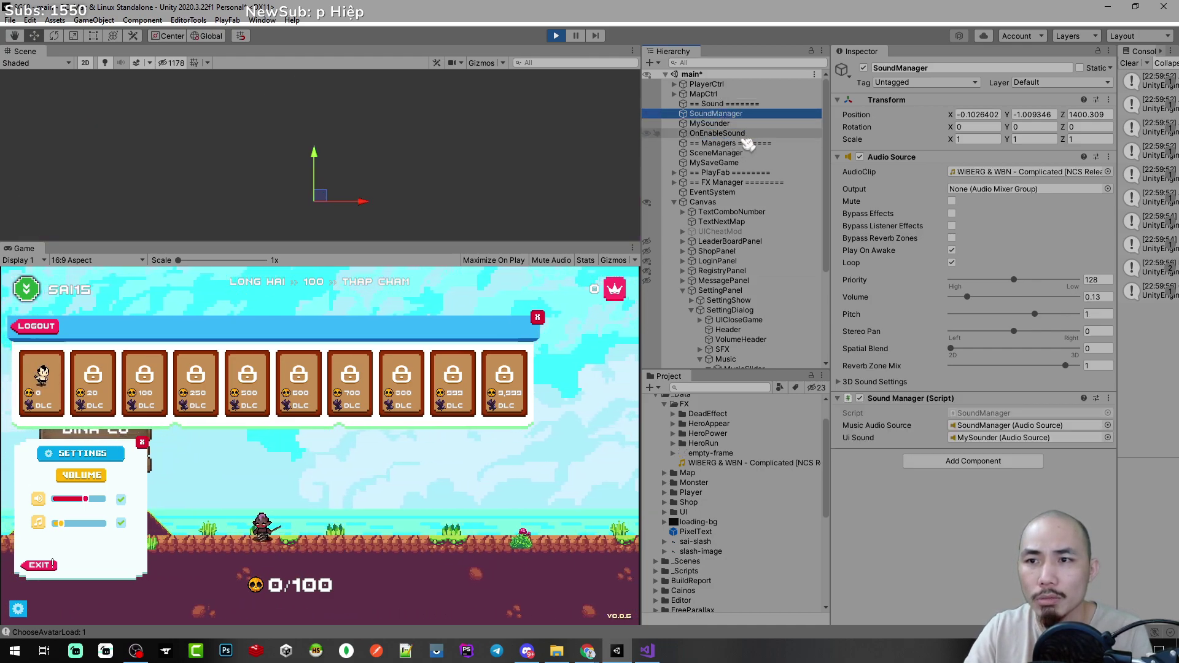